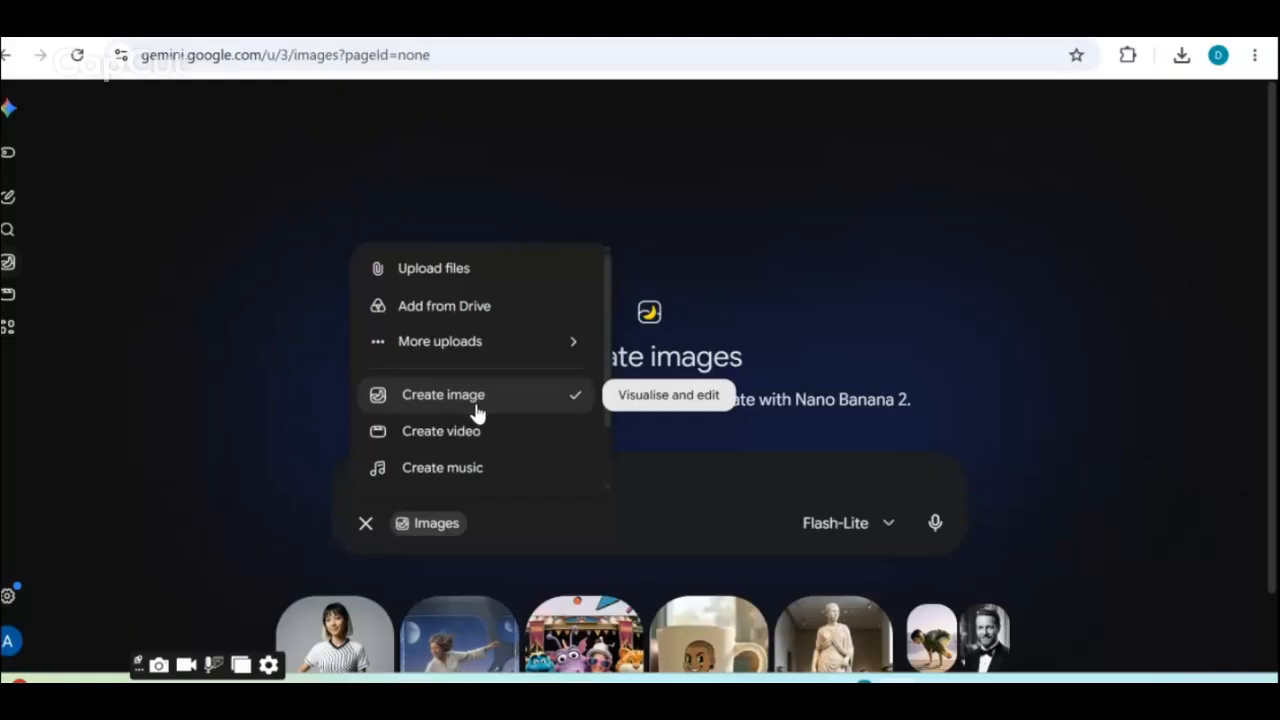
Open the Create images page in Gemini, ready for an image description
{"action": "left_click", "coordinate": [477, 410]}
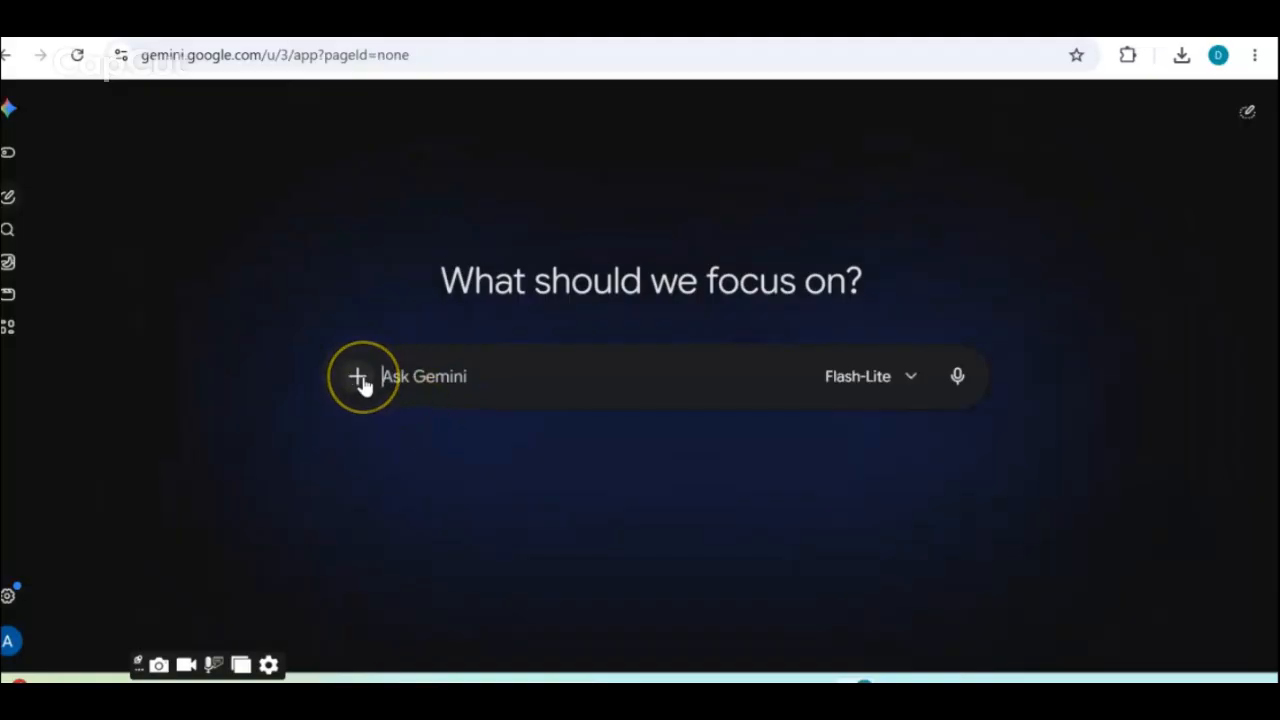
{"action": "left_click", "coordinate": [8, 262]}
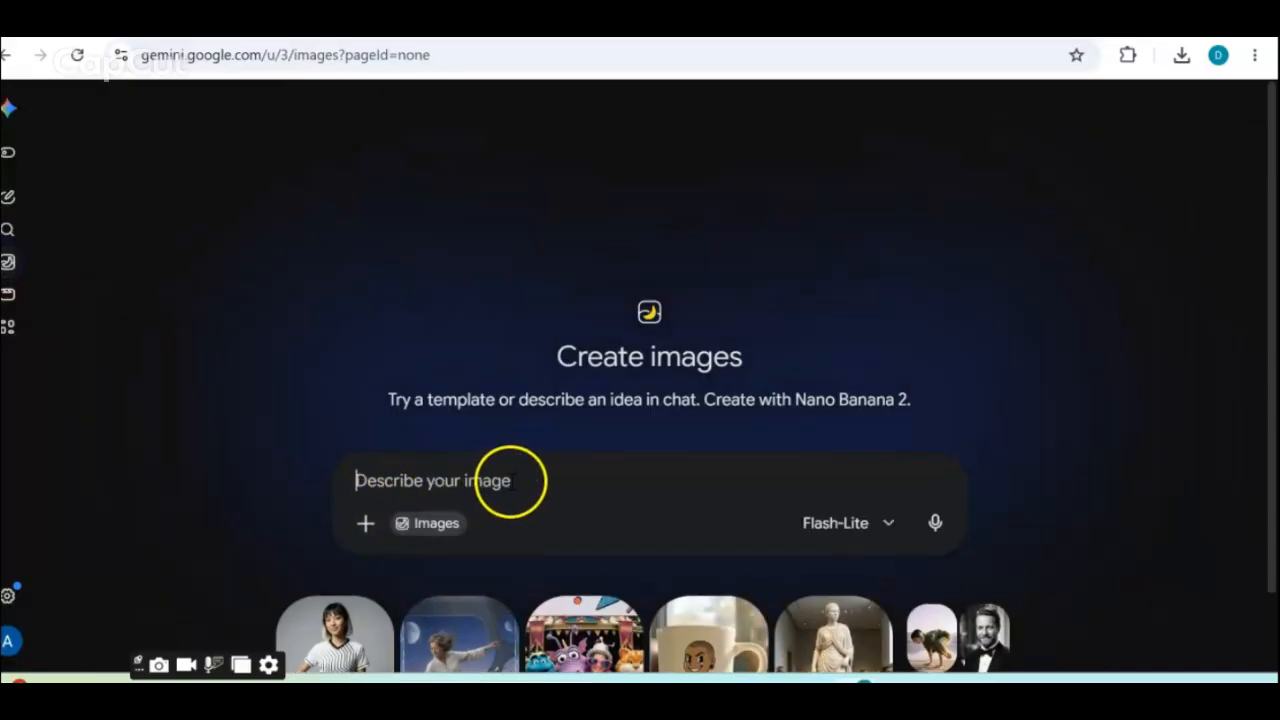
{"action": "left_click", "coordinate": [573, 485]}
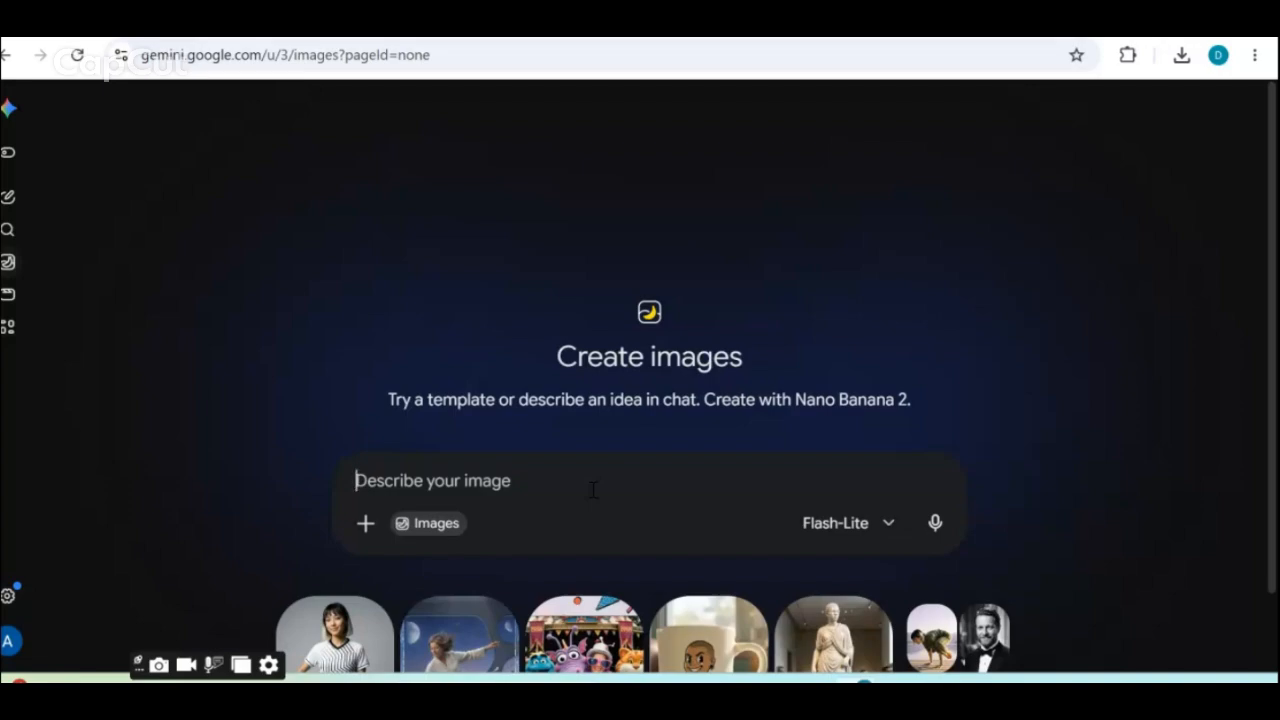
Attach the Aloe-Vera-After-Sun-Lotion-200ml image from the Downloads folder to the image prompt
{"action": "left_click", "coordinate": [372, 527]}
{"action": "mouse_move", "coordinate": [460, 350]}
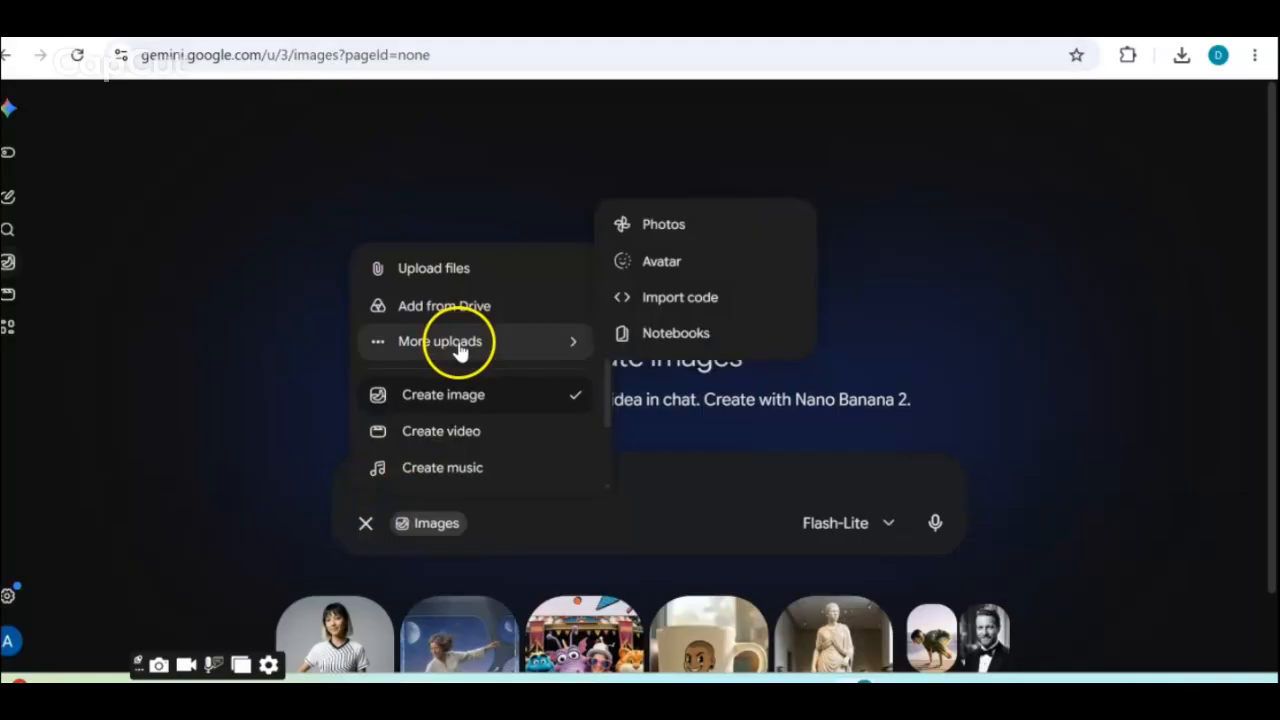
{"action": "left_click", "coordinate": [434, 280]}
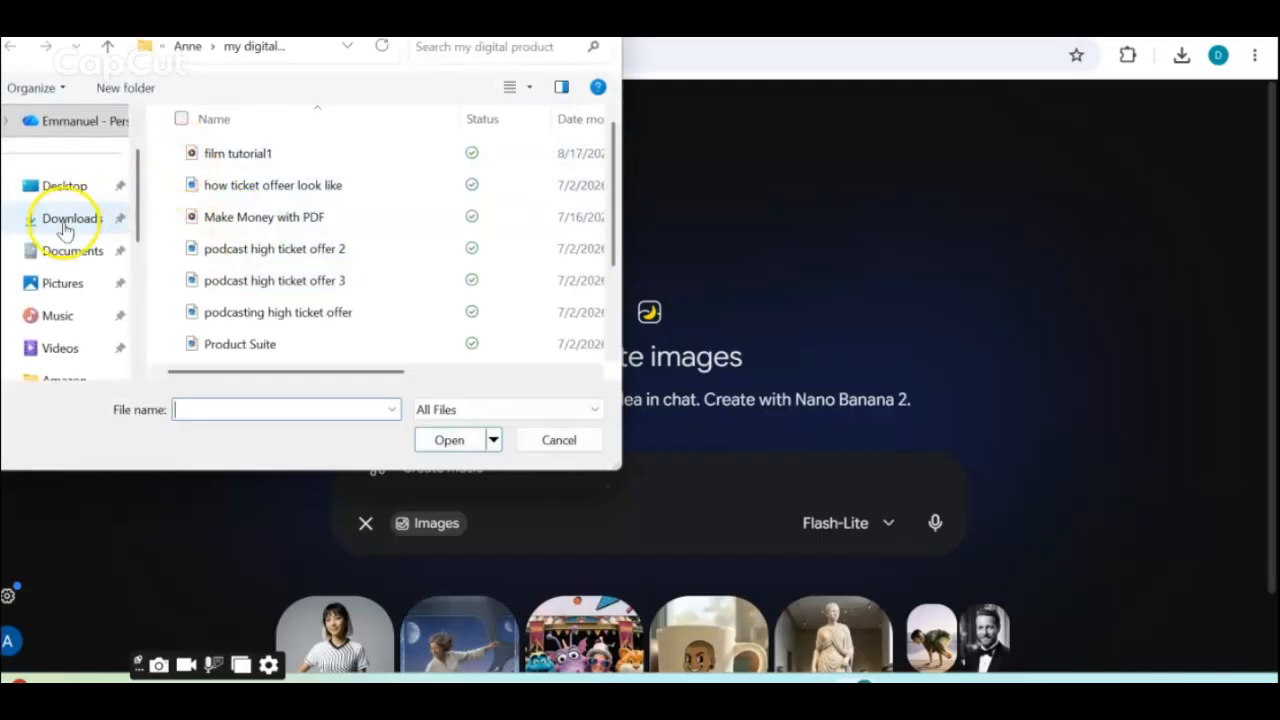
{"action": "left_click", "coordinate": [64, 222]}
{"action": "left_click", "coordinate": [203, 193]}
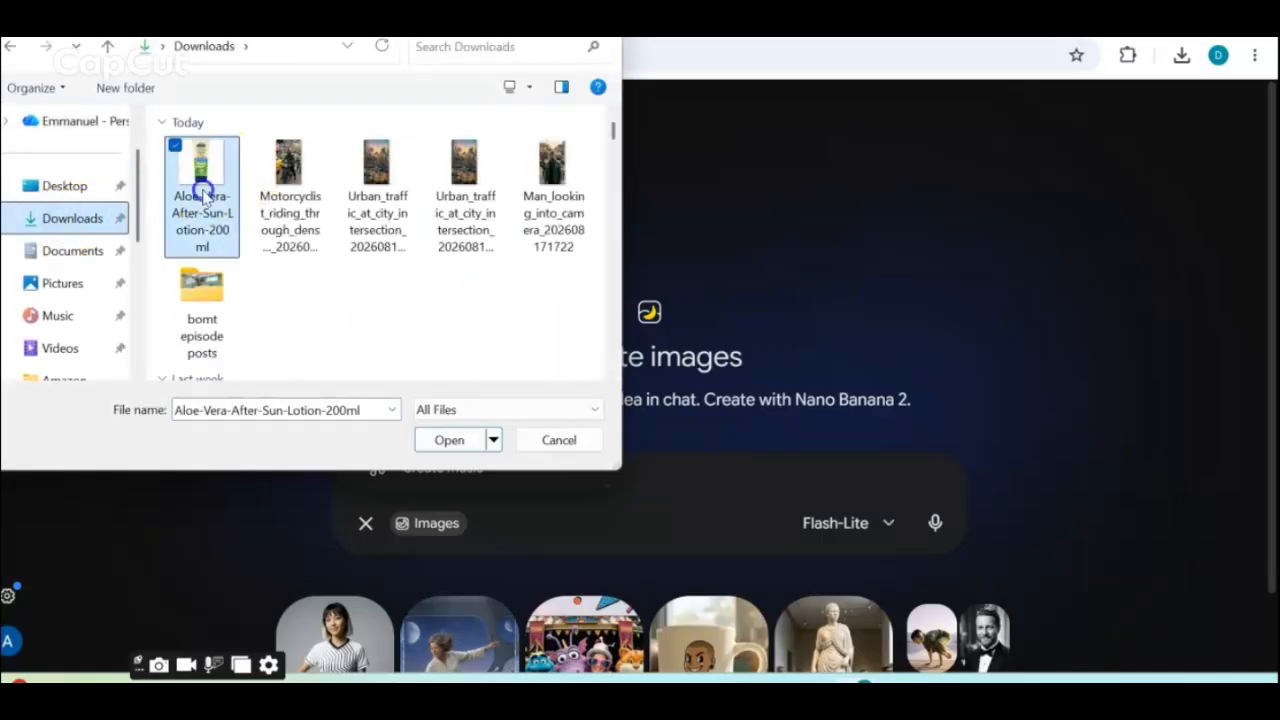
{"action": "left_click", "coordinate": [449, 440]}
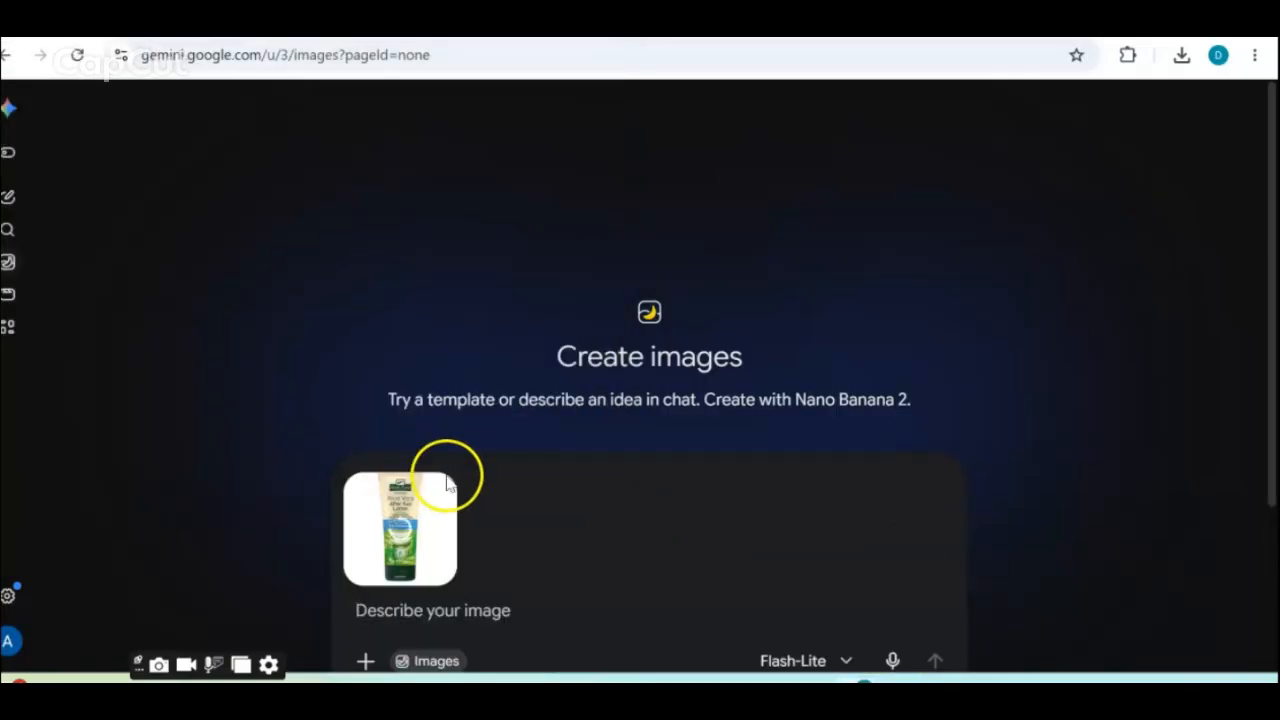
{"action": "left_click", "coordinate": [539, 610]}
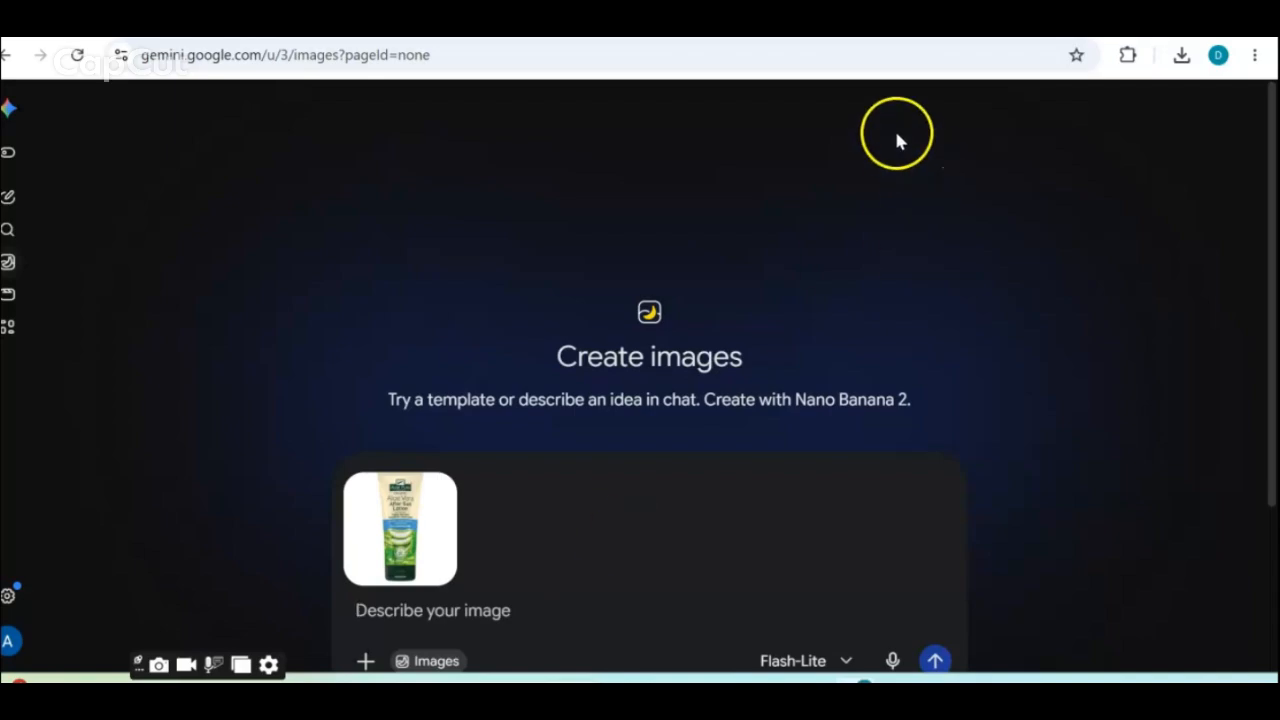
Review the social media image ratios in the Google search results and copy the portrait feed size 1080×1350 px
{"action": "left_click", "coordinate": [925, 28]}
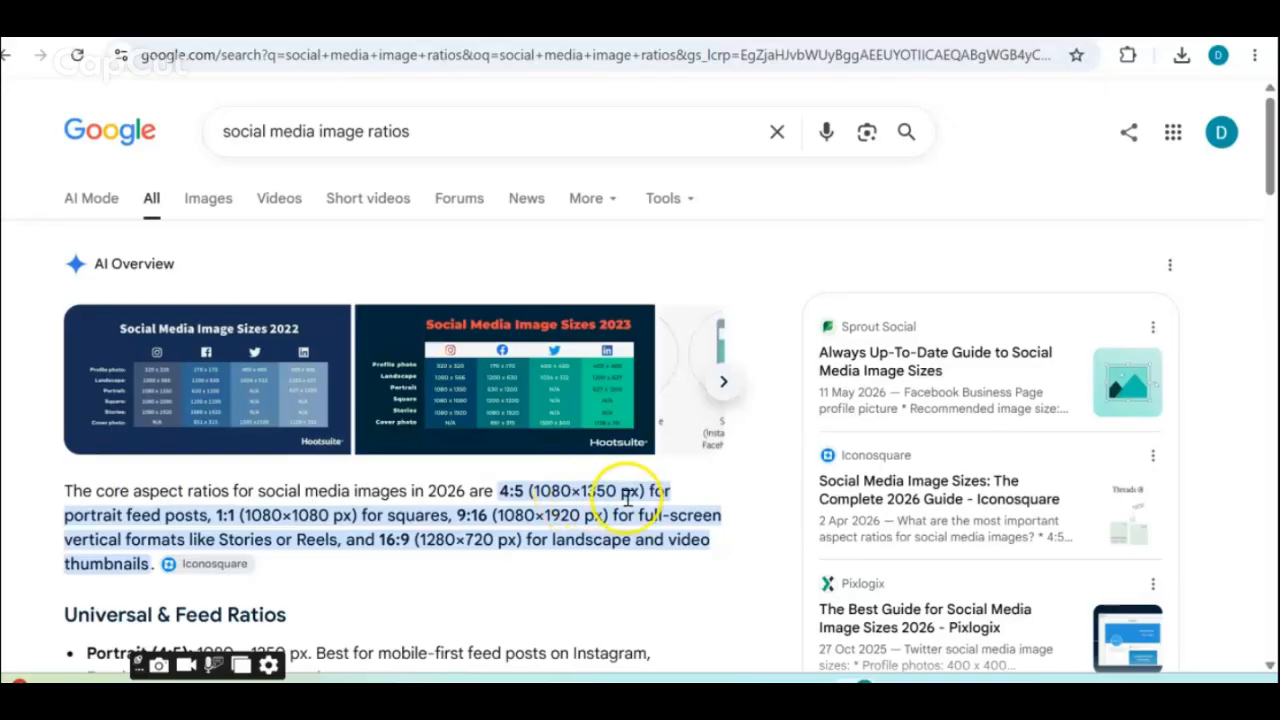
{"action": "left_click_drag", "start_coordinate": [626, 497], "coordinate": [484, 494]}
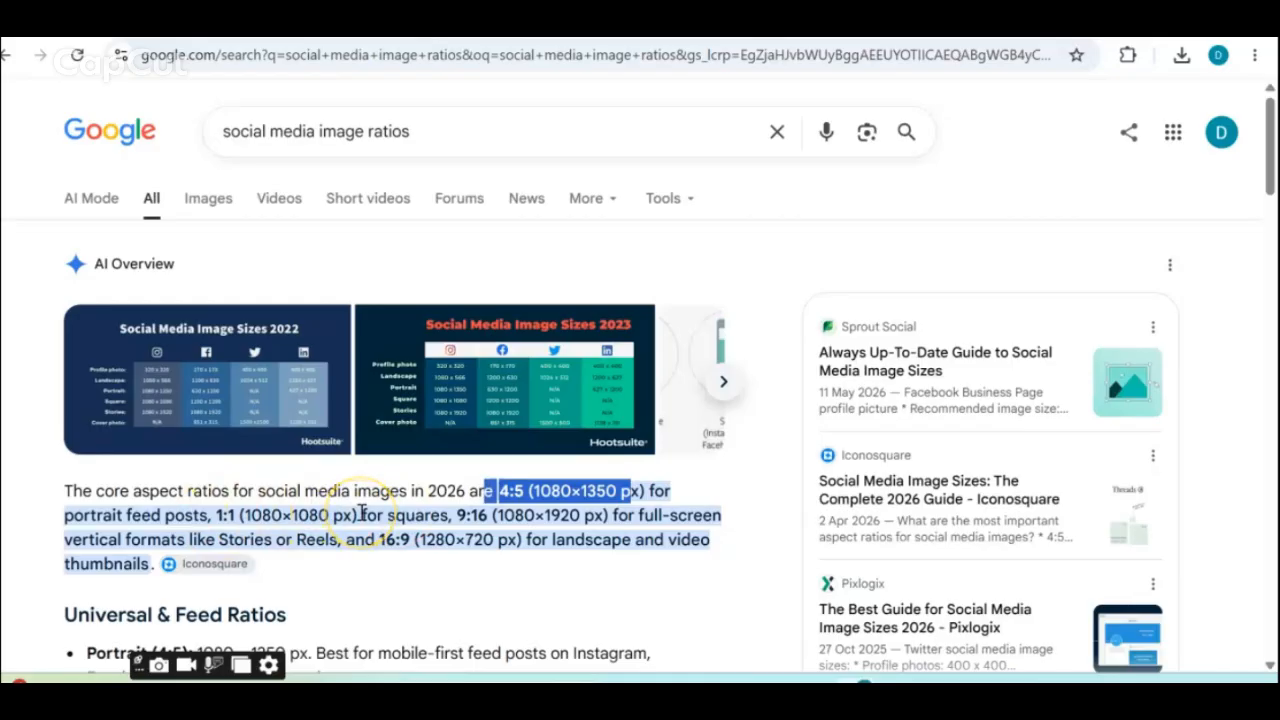
{"action": "left_click_drag", "start_coordinate": [362, 513], "coordinate": [230, 517]}
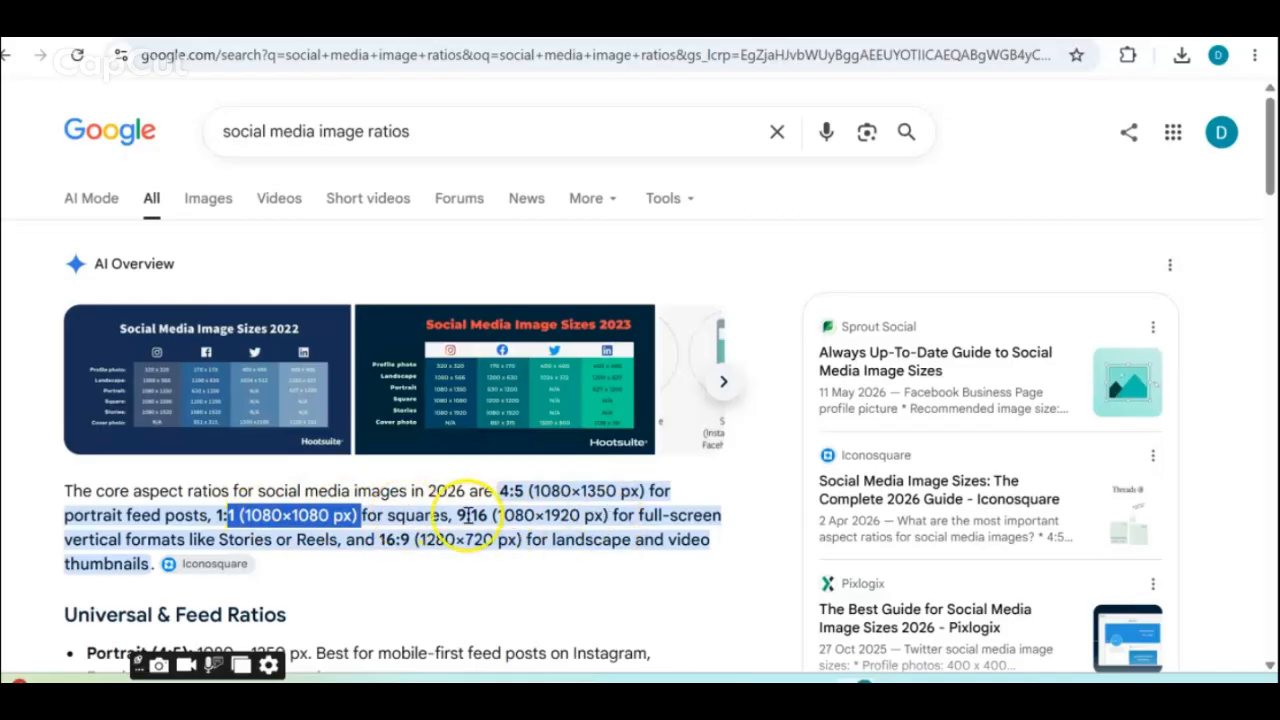
{"action": "left_click_drag", "start_coordinate": [456, 515], "coordinate": [606, 519]}
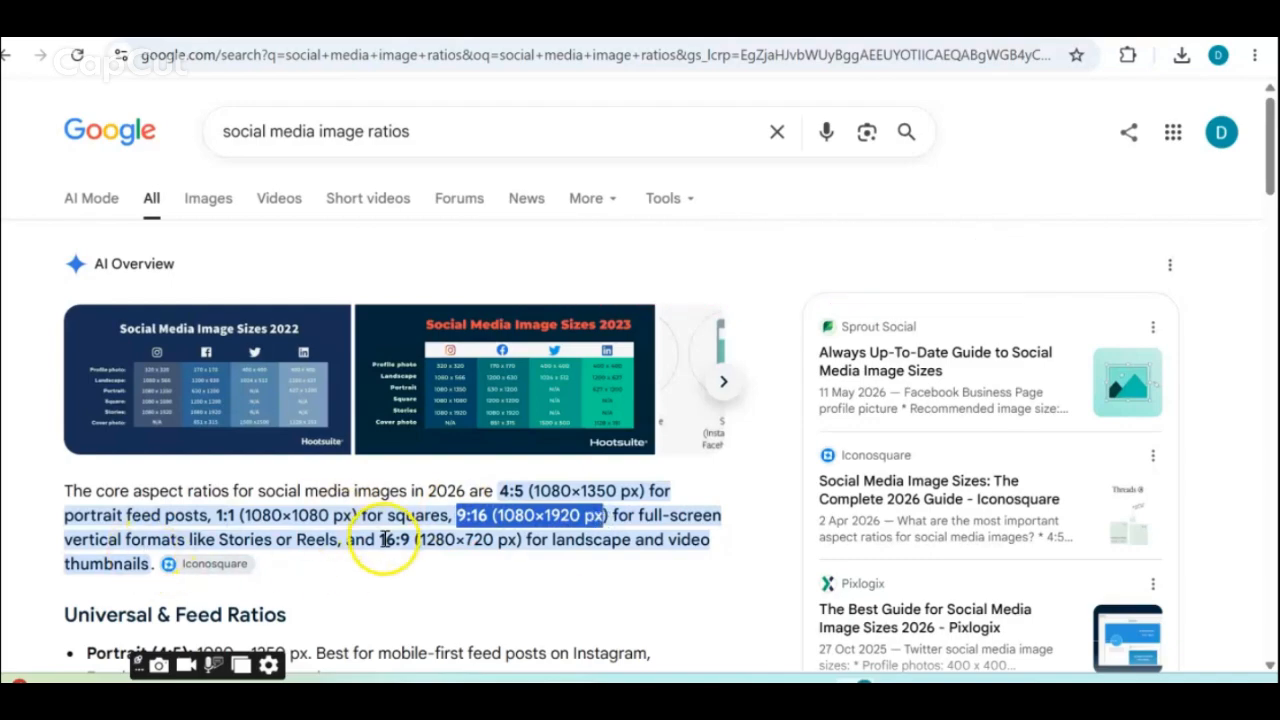
{"action": "left_click_drag", "start_coordinate": [378, 540], "coordinate": [446, 540]}
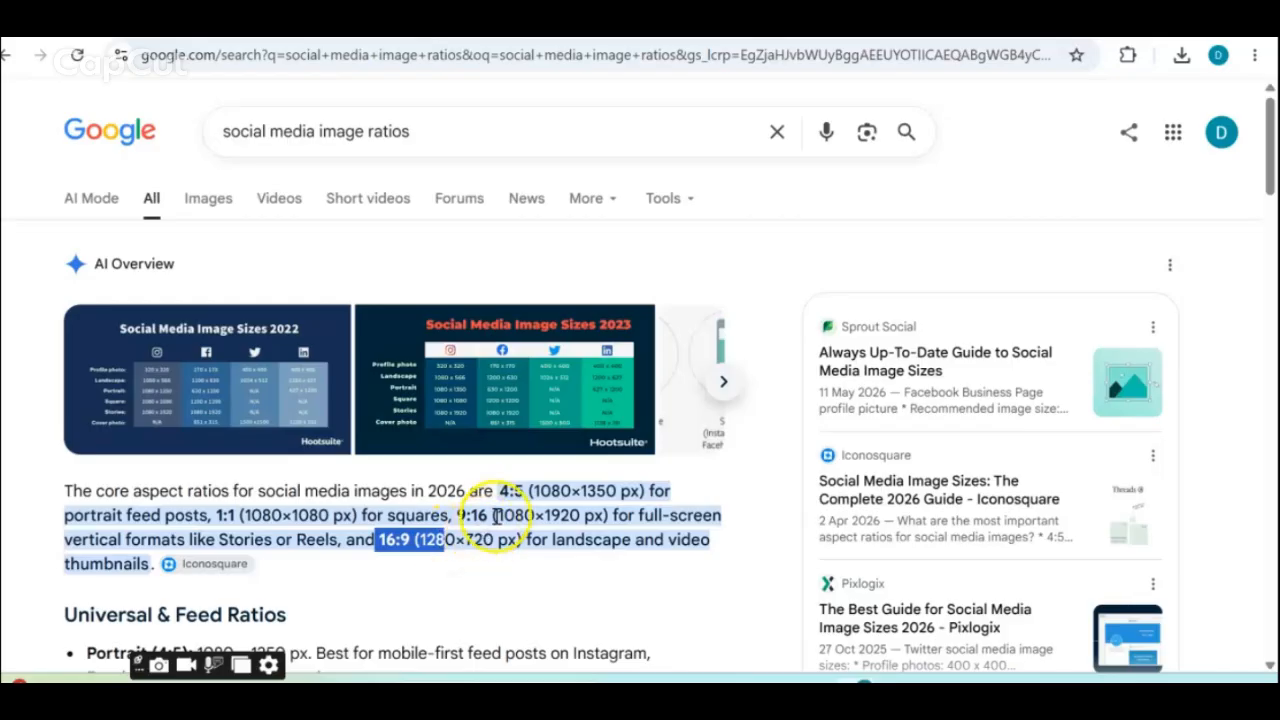
{"action": "left_click_drag", "start_coordinate": [637, 491], "coordinate": [537, 495]}
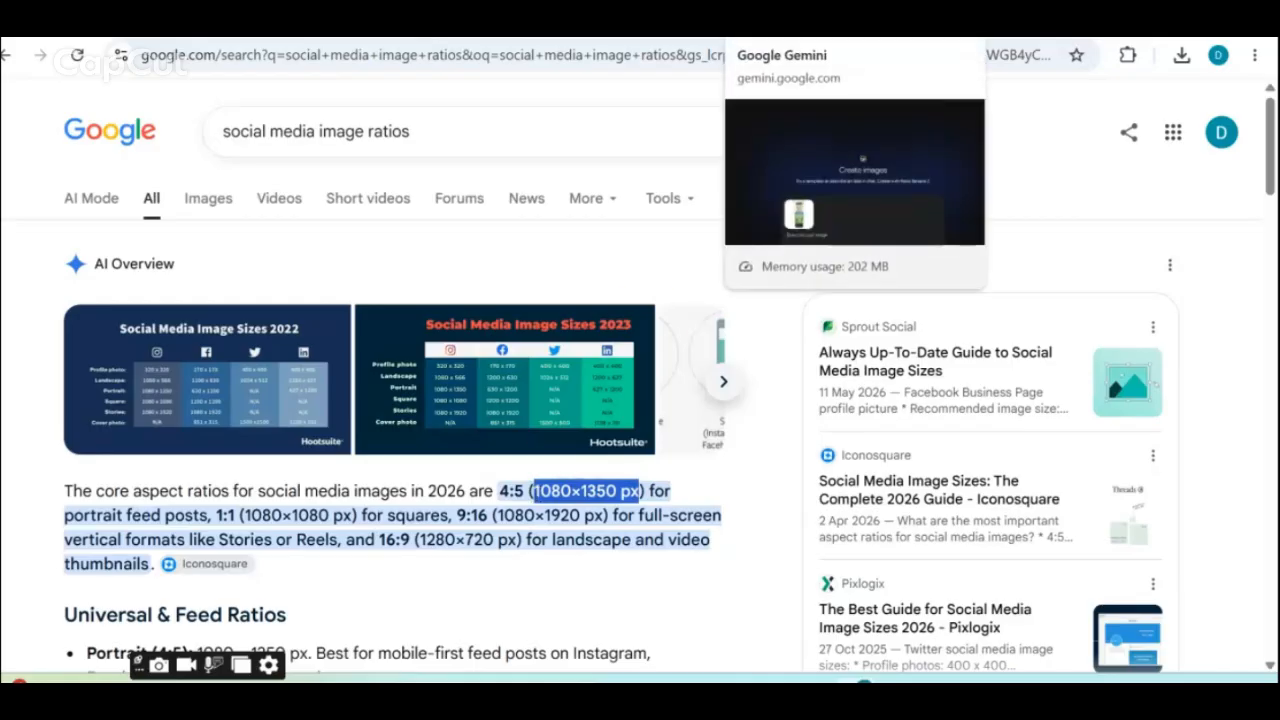
Switch back to Gemini and begin the image prompt with "create a realistic facebook ad in 1080×1350 px"
{"action": "left_click", "coordinate": [800, 22]}
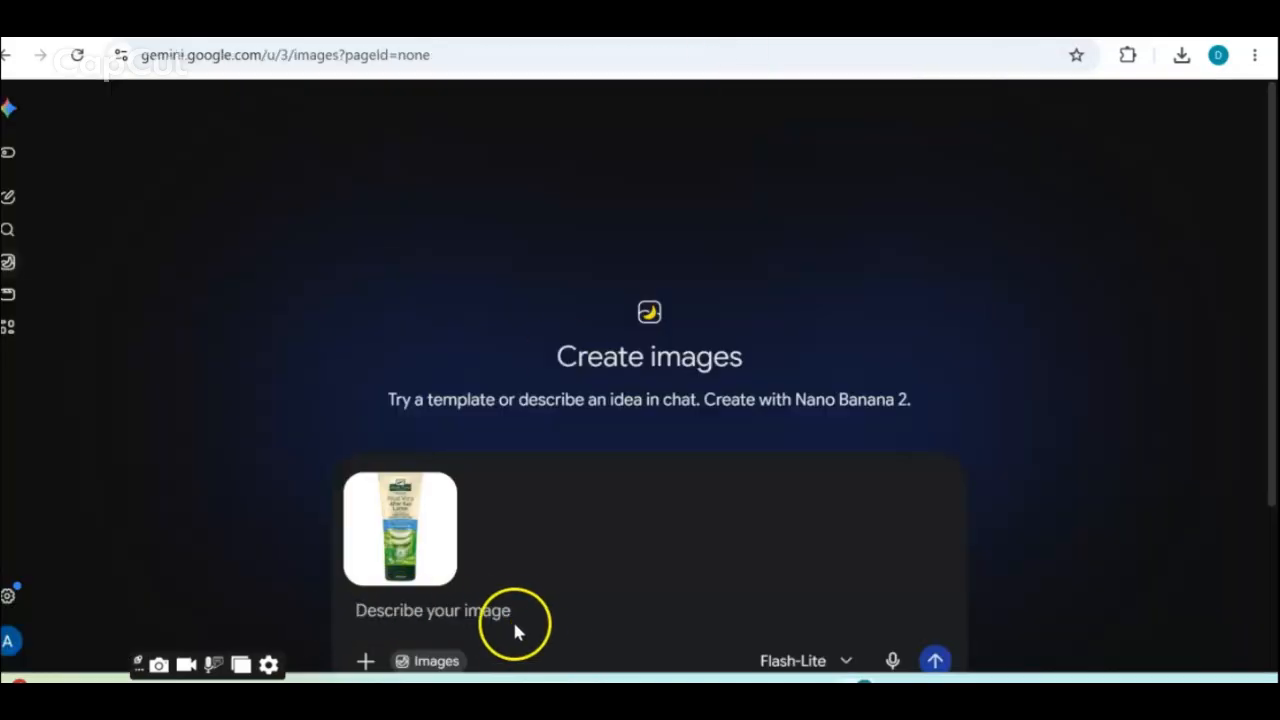
{"action": "type", "text": "drea"}
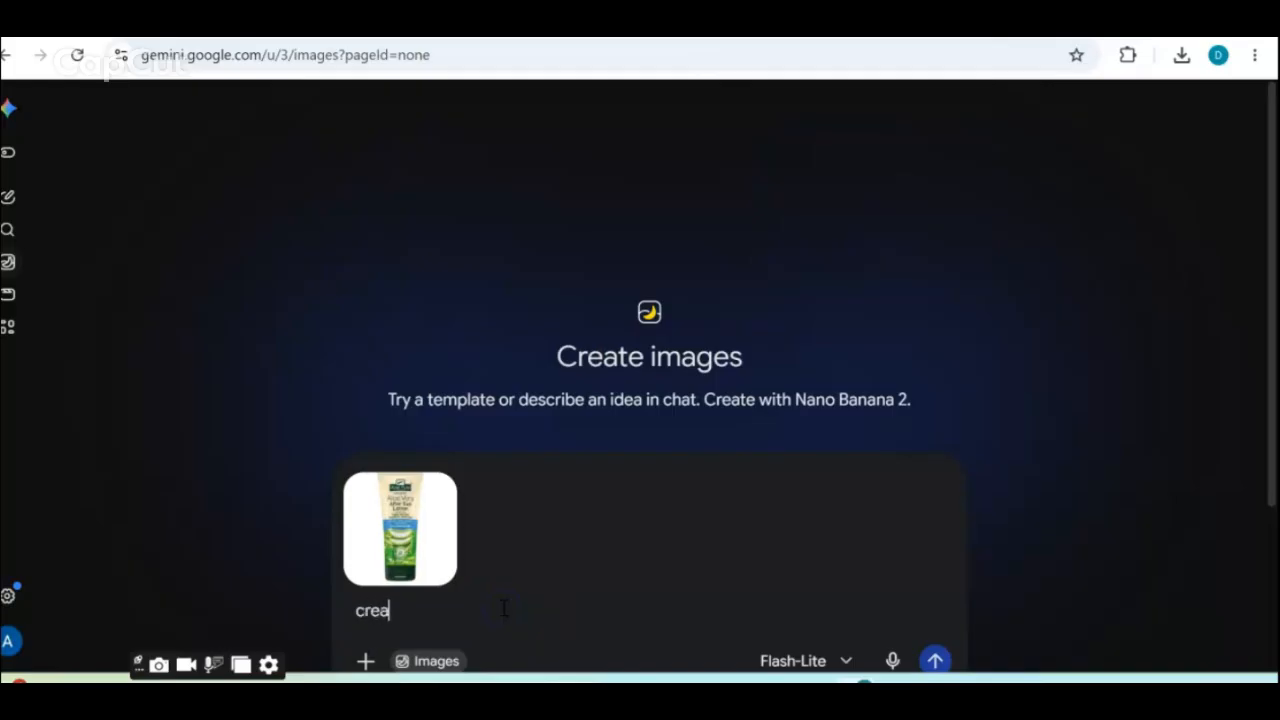
{"action": "type", "text": "te a realistic"}
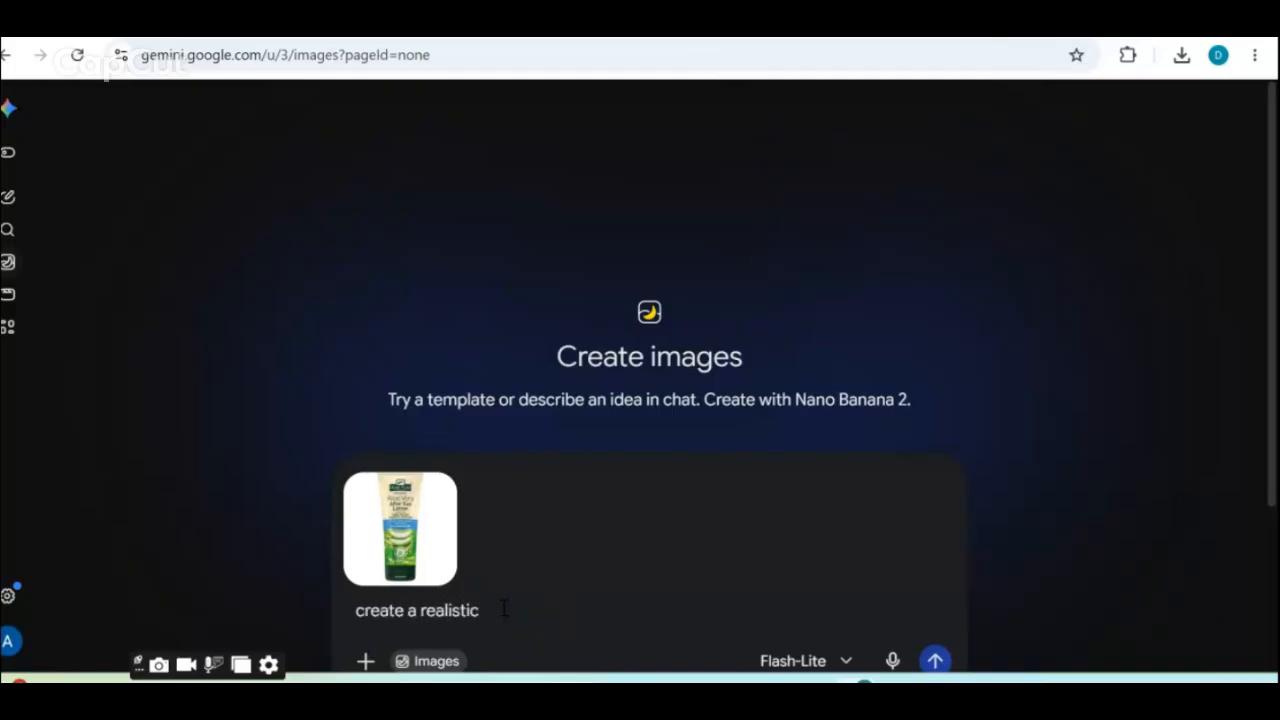
{"action": "type", "text": " facebook ad in 1080x1350 px"}
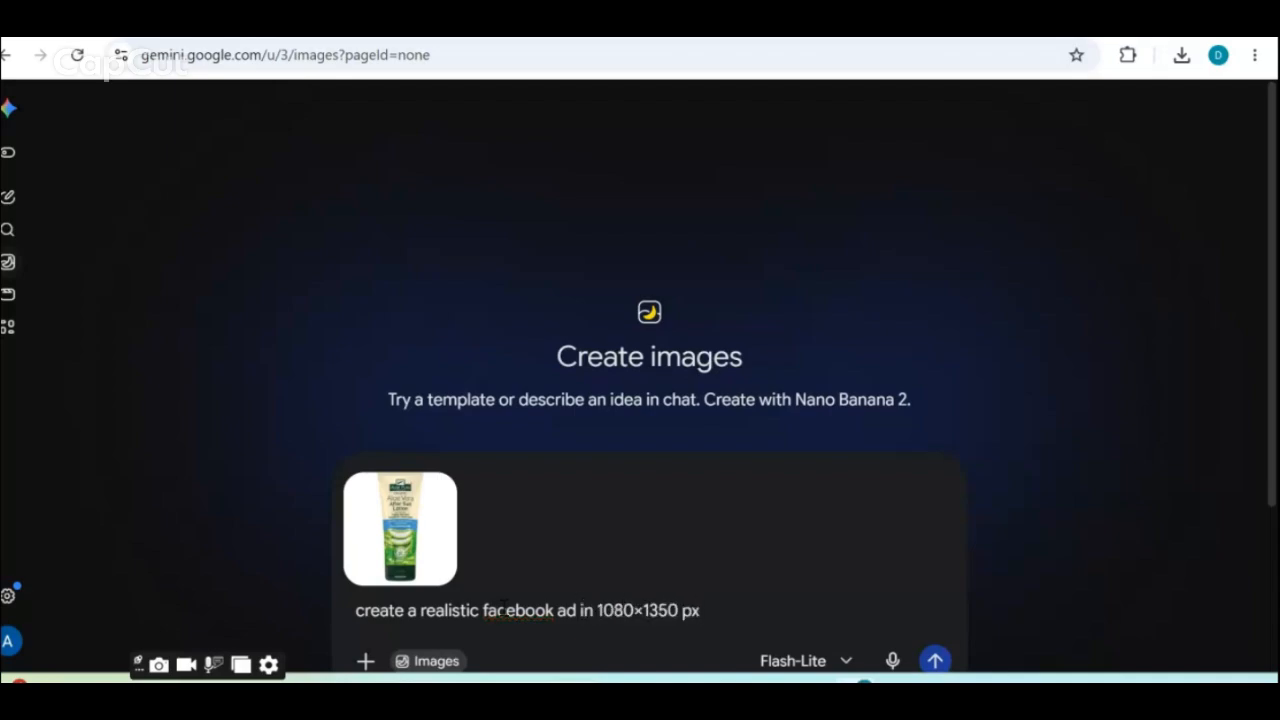
Complete the prompt with "that clearly highlights the benefits of this product targeting women, study the image first" and submit it
{"action": "type", "text": " that cle"}
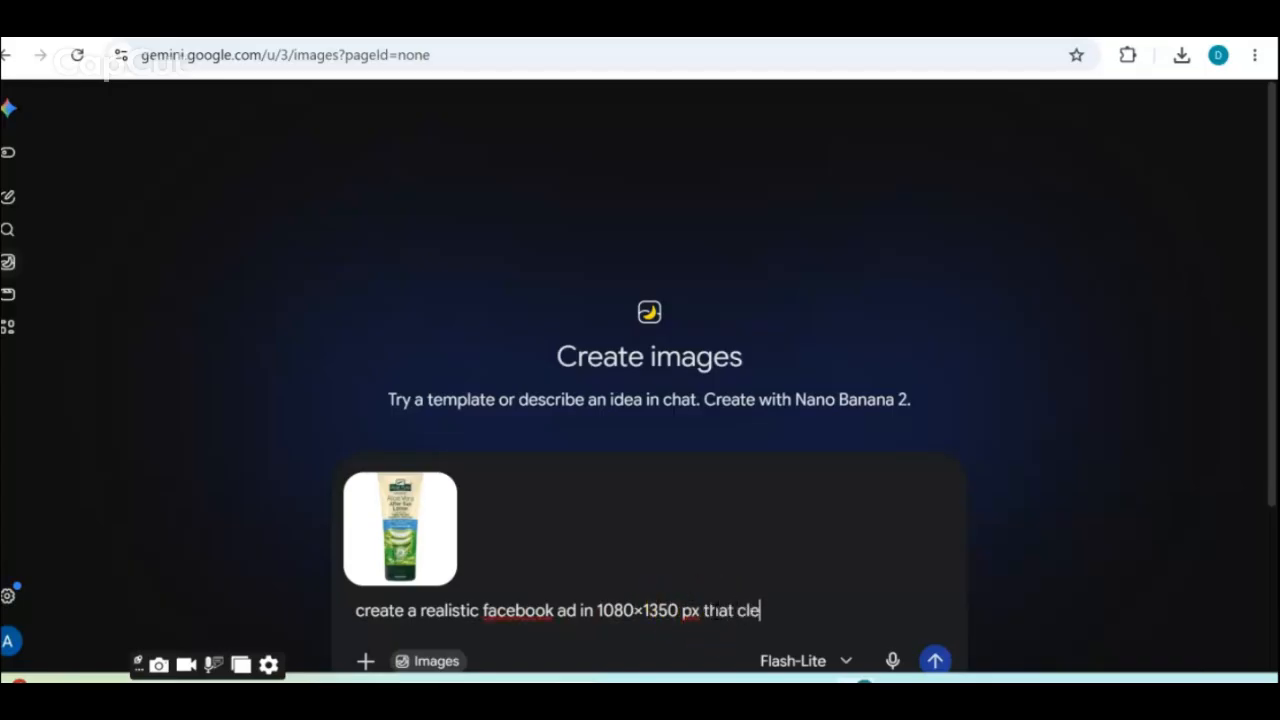
{"action": "type", "text": "arly highlightes"}
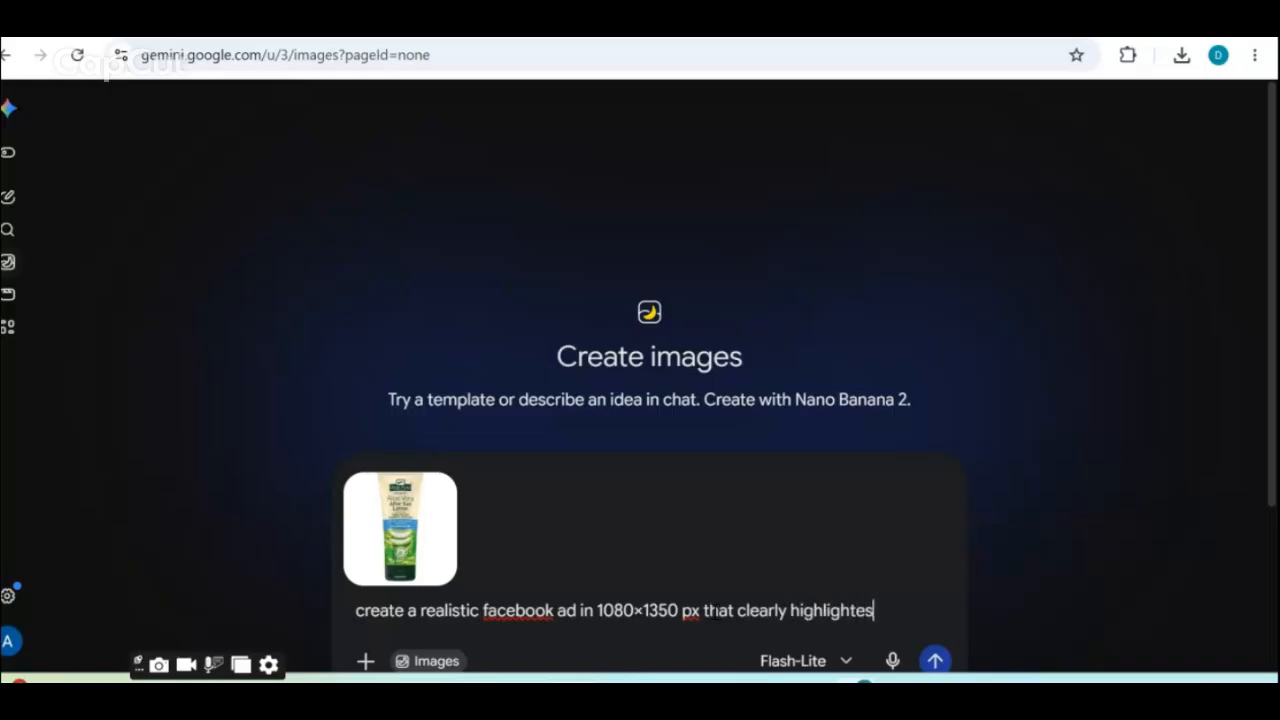
{"action": "key", "text": "BackSpace"}
{"action": "key", "text": "BackSpace"}
{"action": "type", "text": "s the bene"}
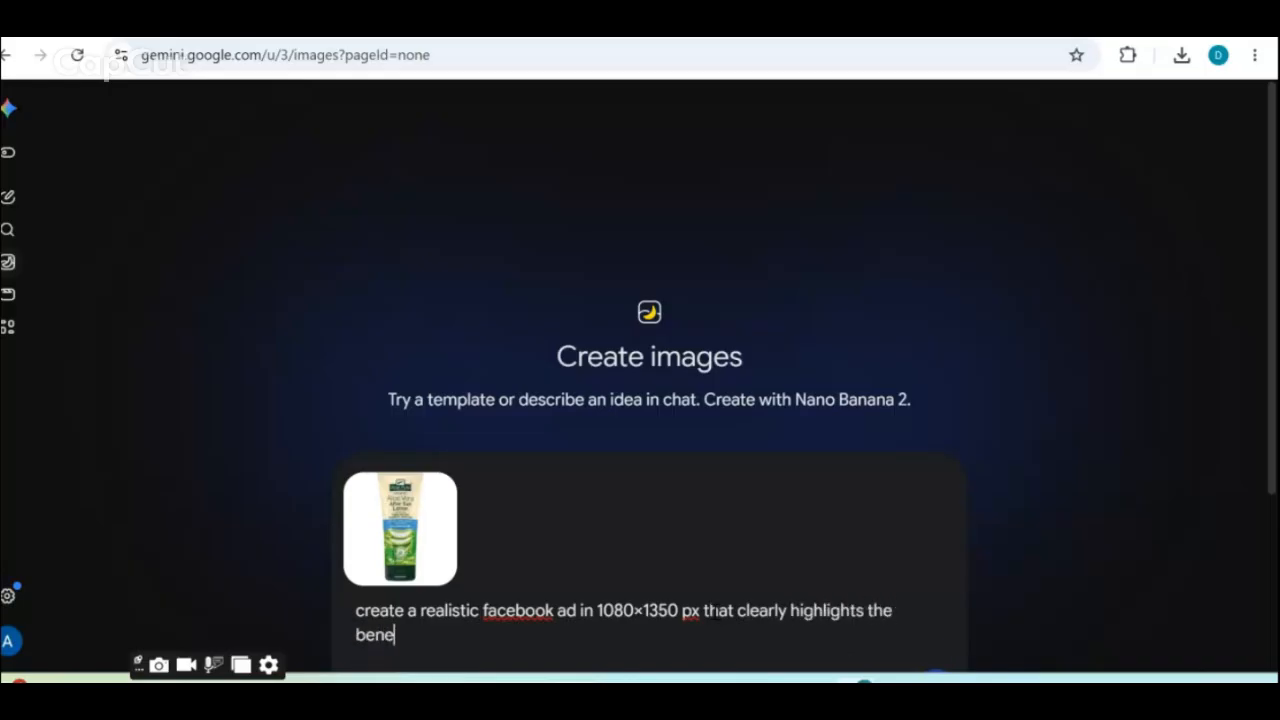
{"action": "type", "text": "fits of this product"}
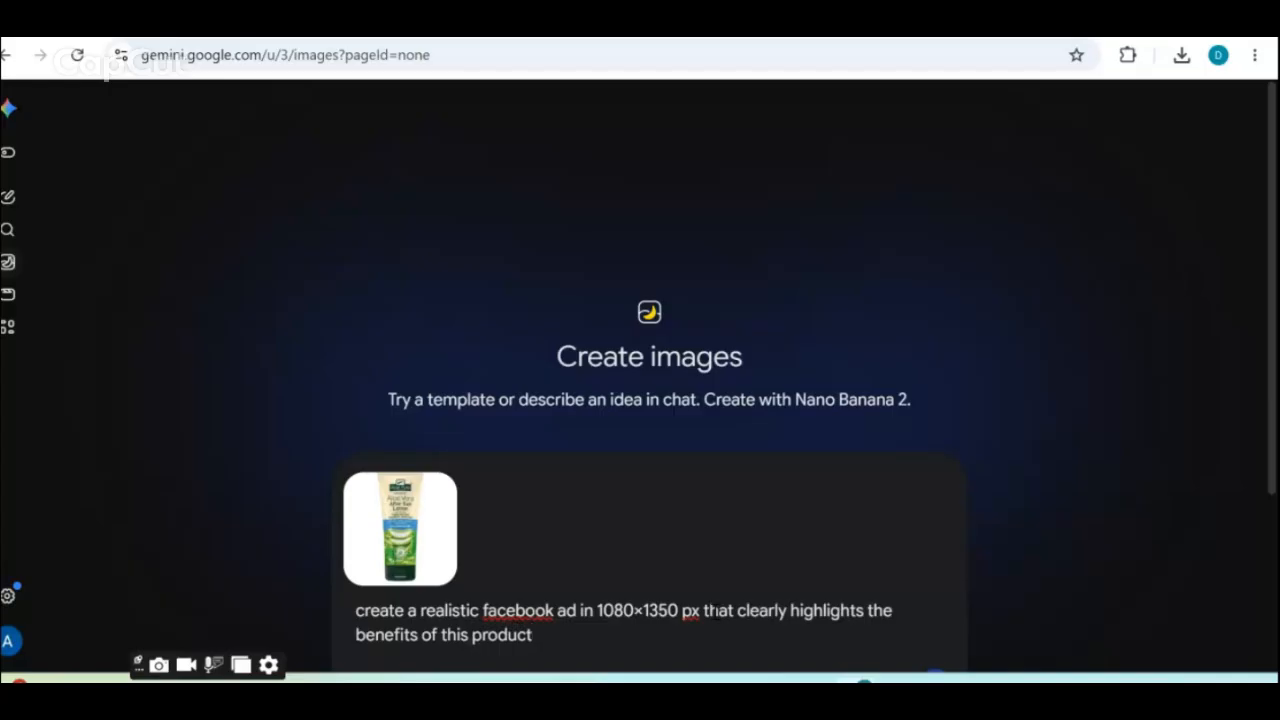
{"action": "type", "text": " targeting women, s"}
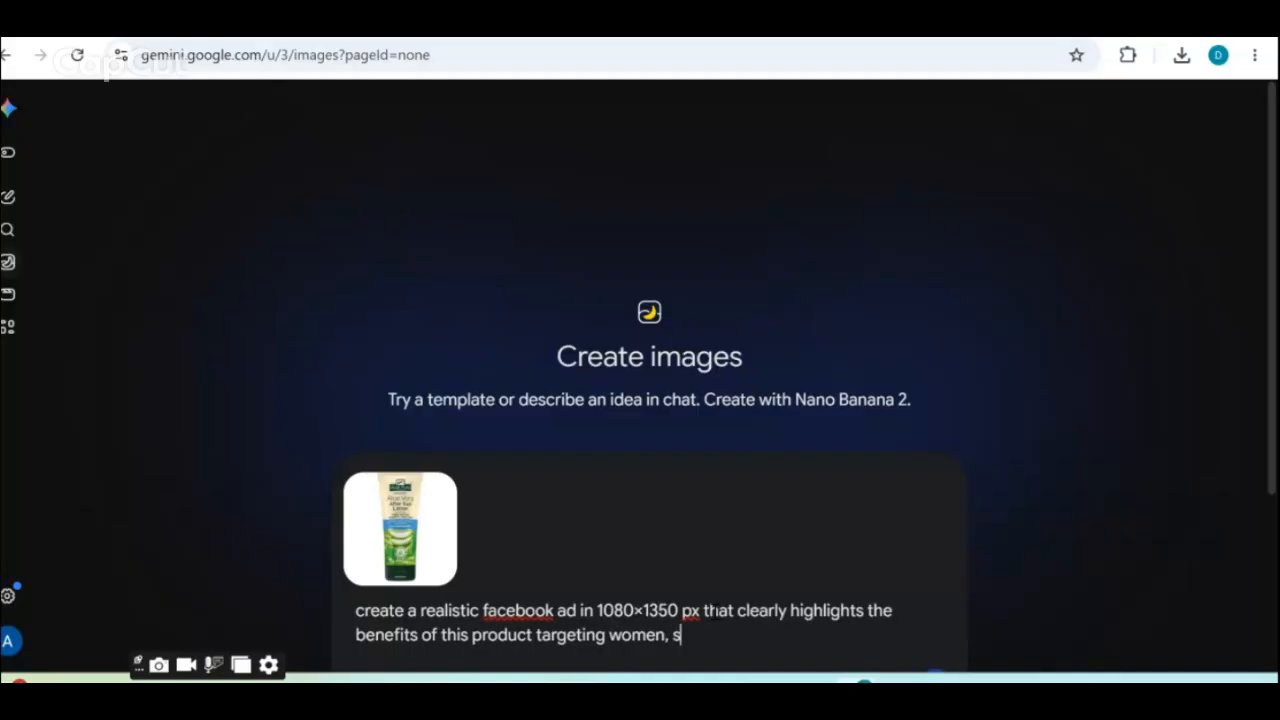
{"action": "type", "text": "tudy the image first"}
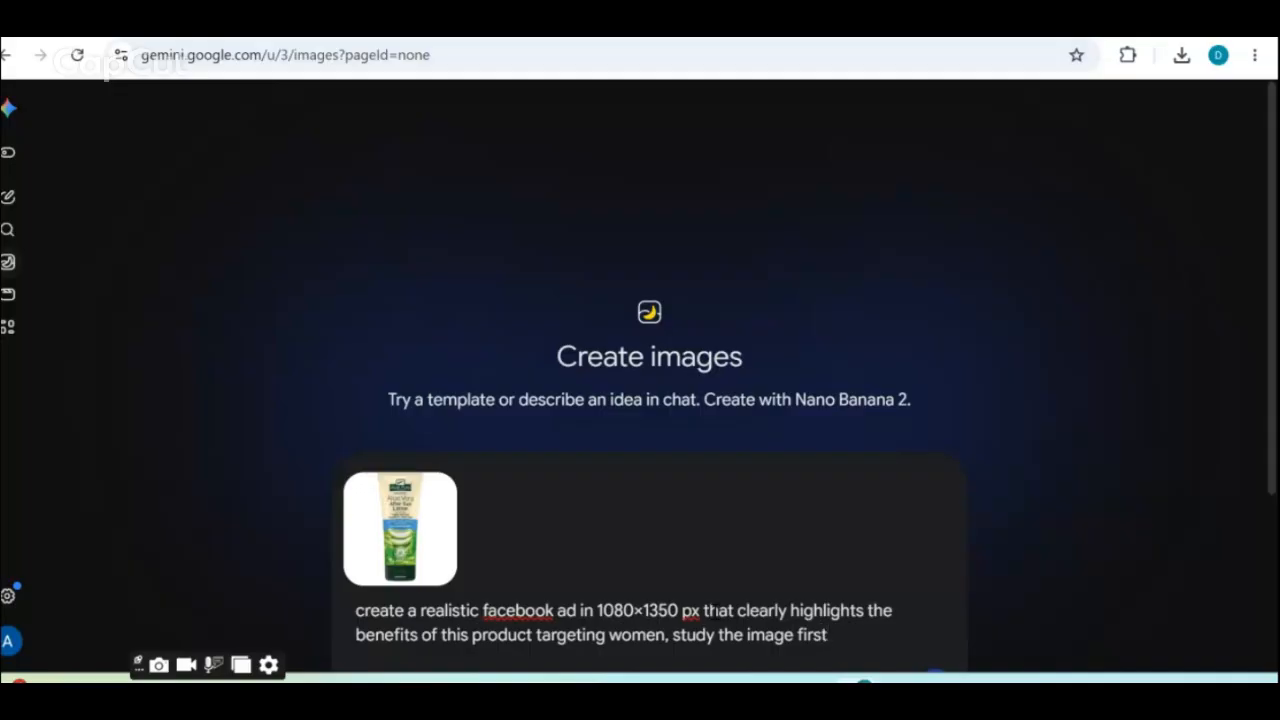
{"action": "key", "text": "Return"}
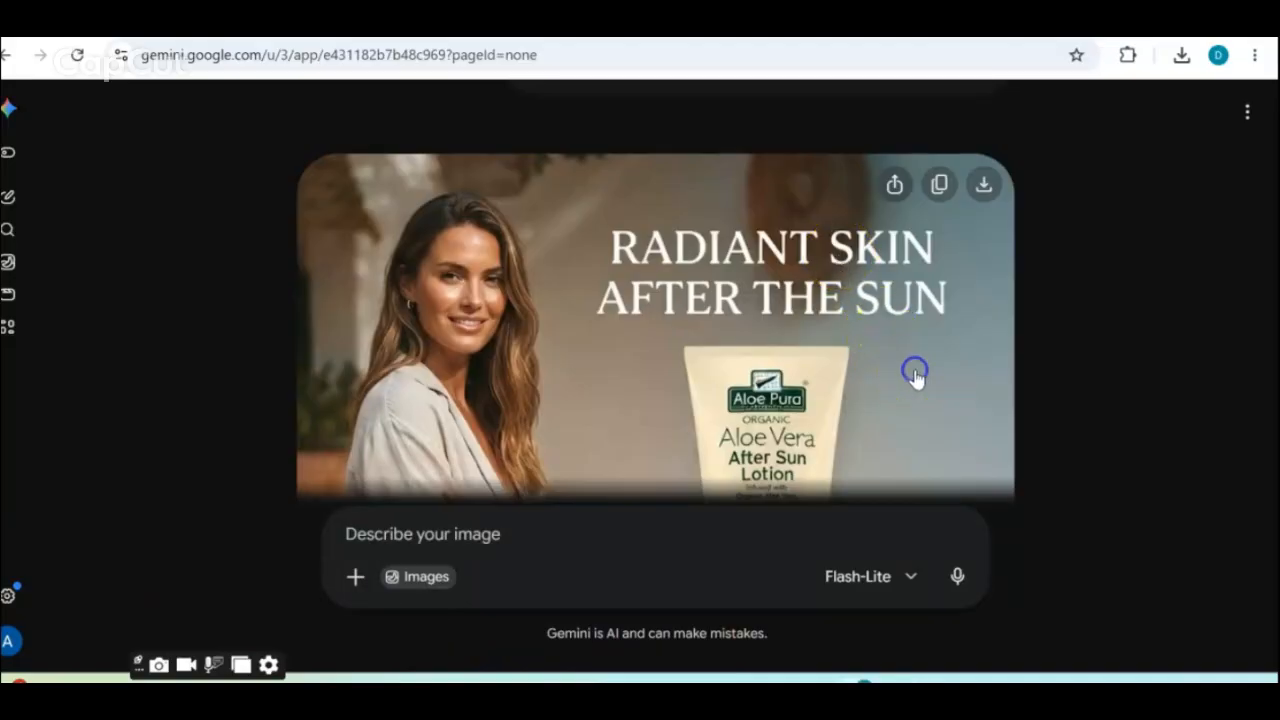
Inspect the generated ad at full size, checking its model, product, headline and benefit list, and compare it with the submitted prompt
{"action": "left_click", "coordinate": [985, 187]}
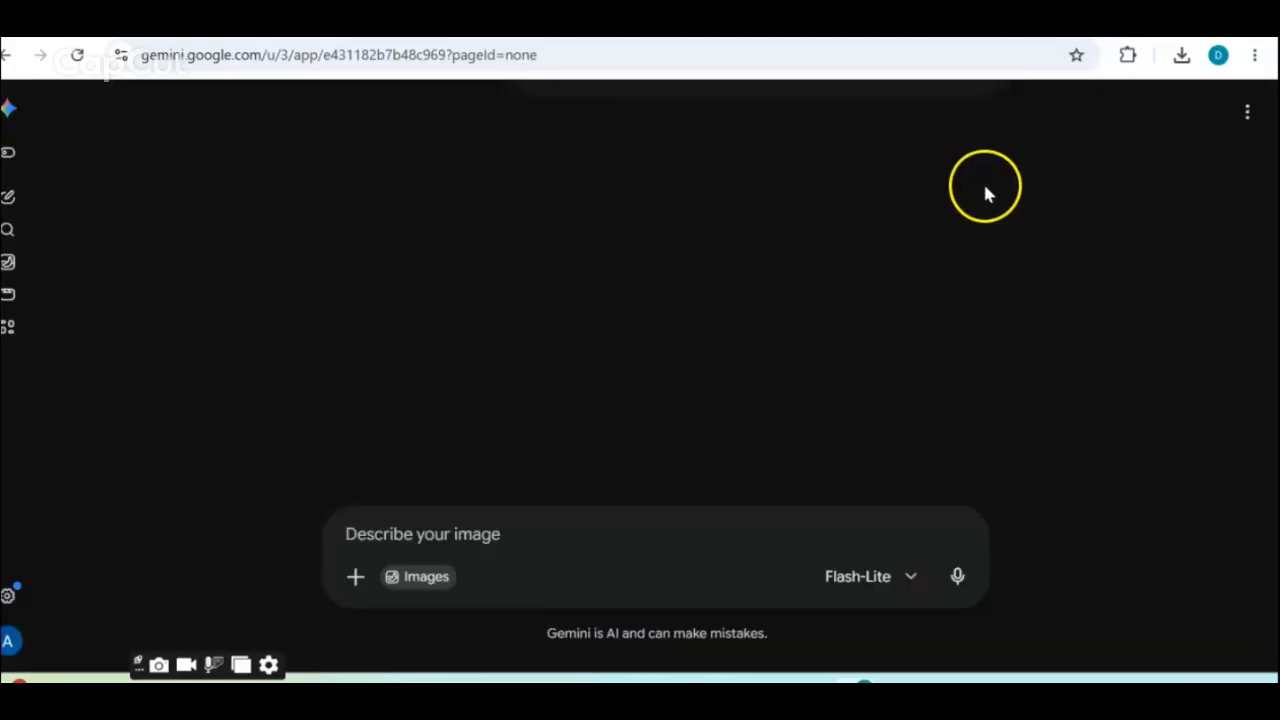
{"action": "left_click", "coordinate": [685, 418]}
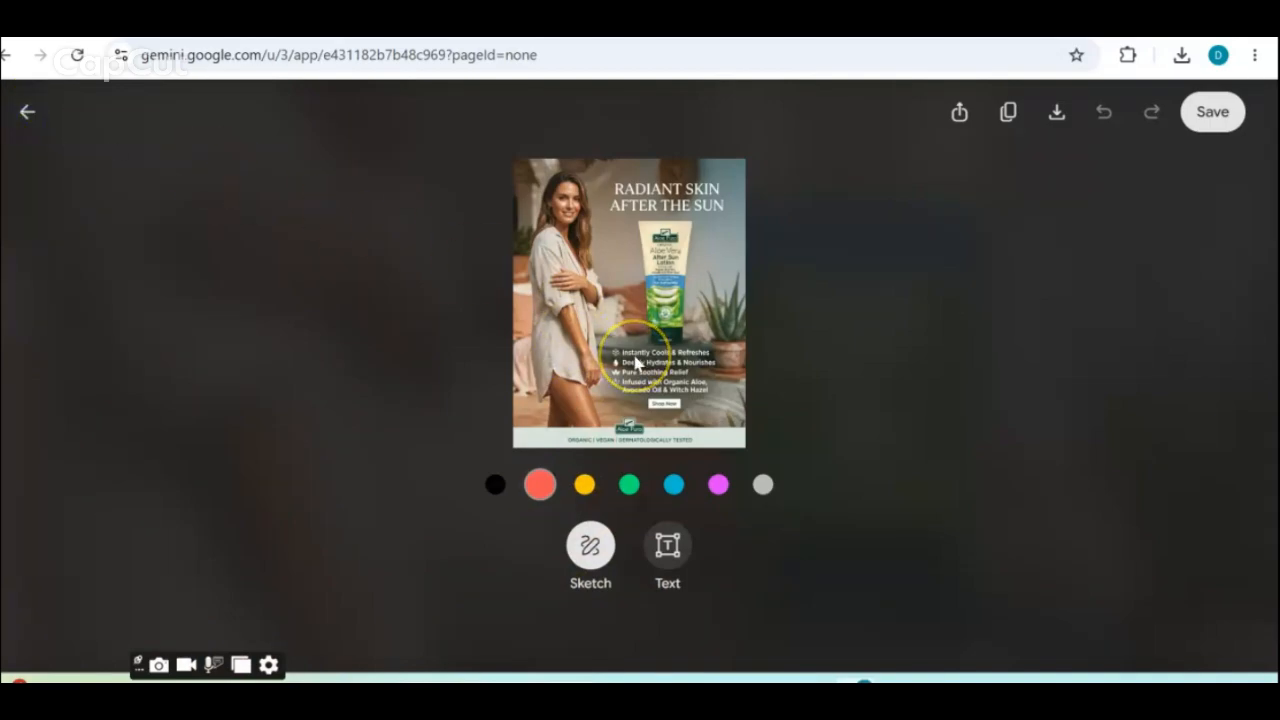
{"action": "left_click", "coordinate": [32, 111]}
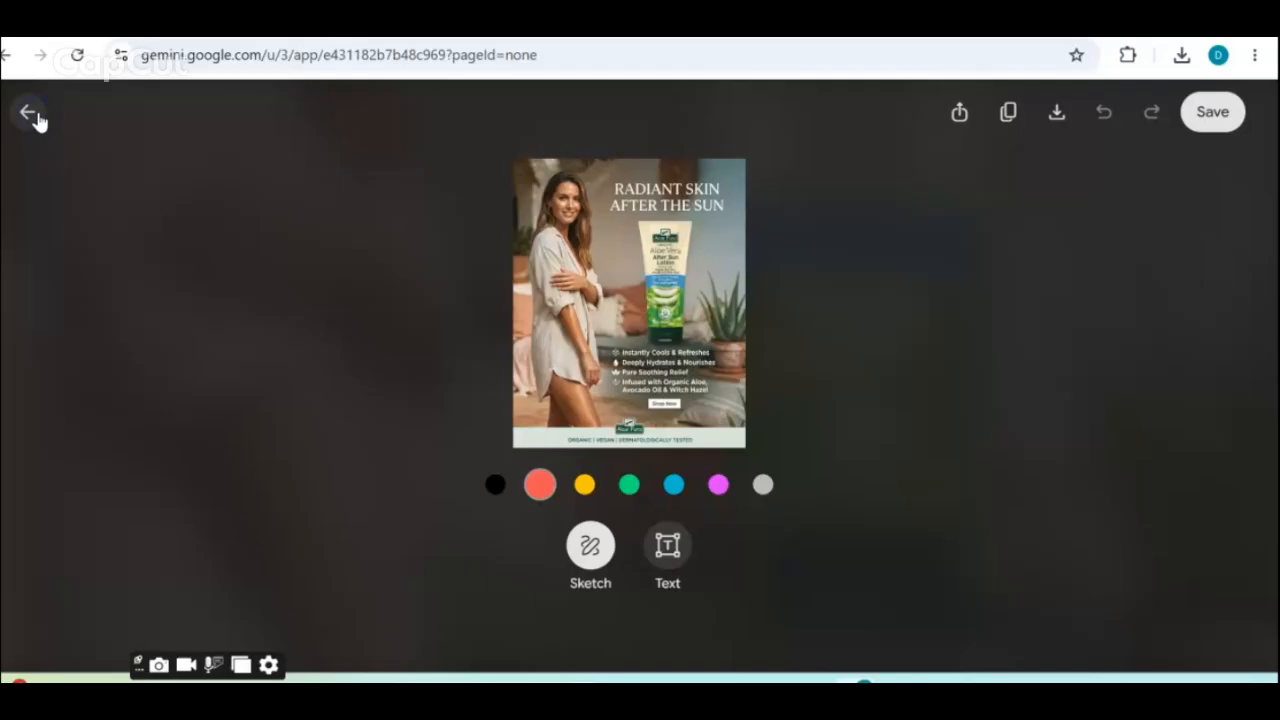
{"action": "left_click", "coordinate": [30, 112]}
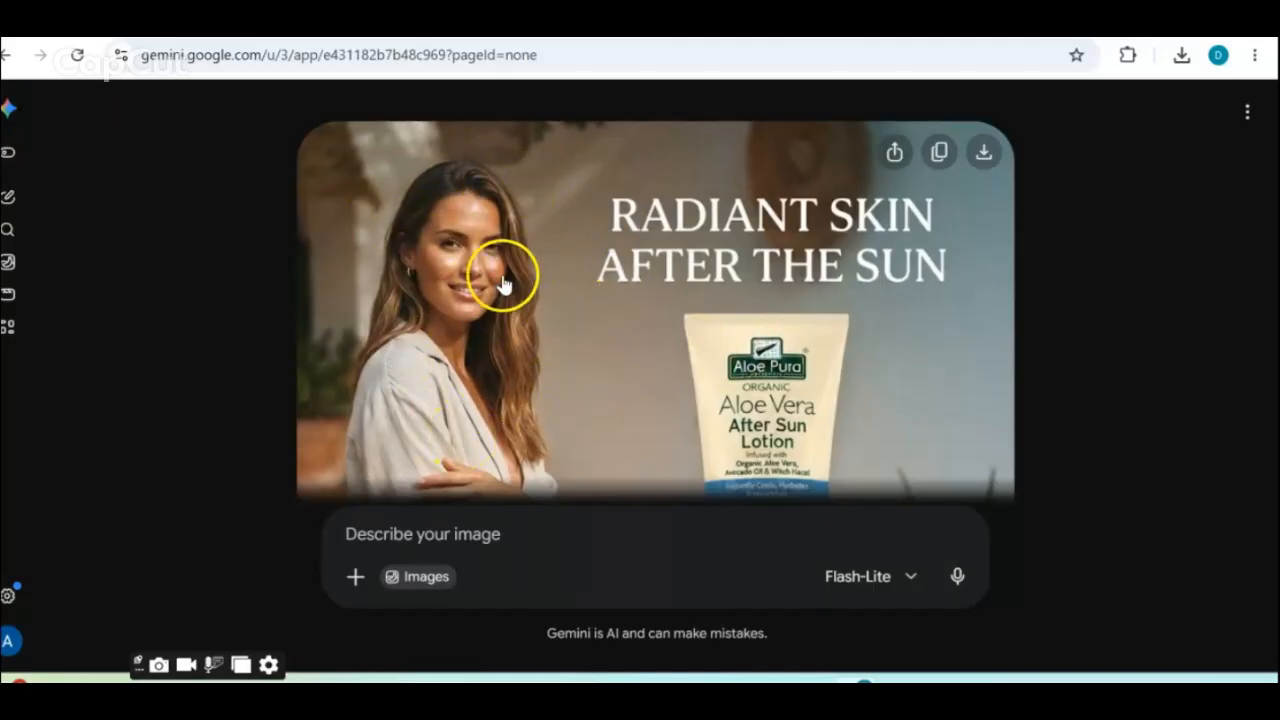
{"action": "scroll", "coordinate": [900, 310], "scroll_direction": "down", "scroll_amount": 3}
{"action": "left_click", "coordinate": [900, 312]}
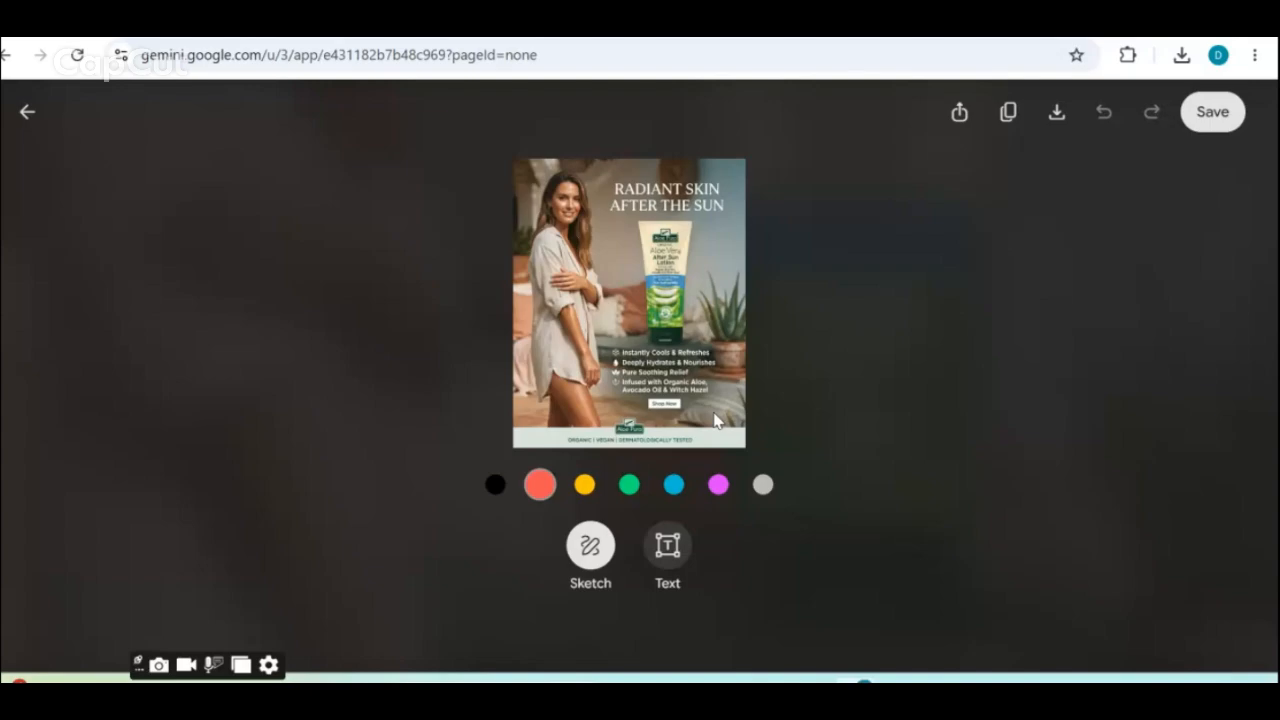
{"action": "left_click", "coordinate": [27, 111]}
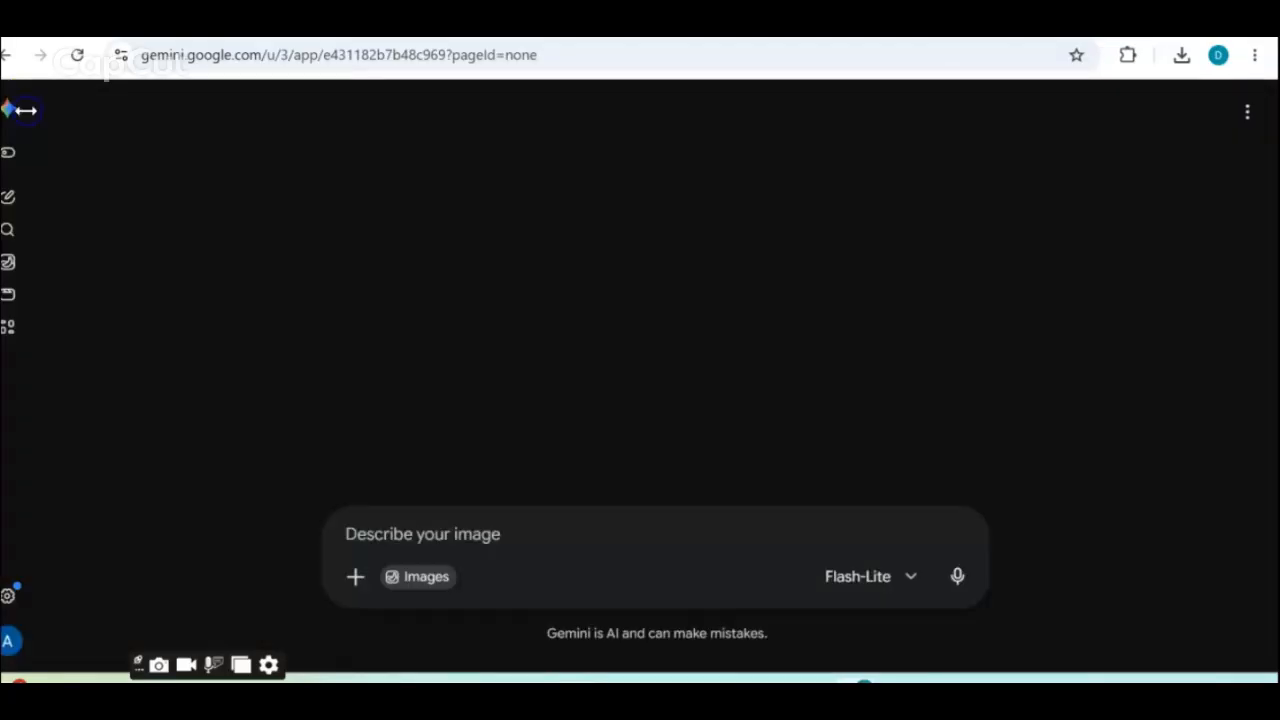
{"action": "scroll", "coordinate": [1120, 289], "scroll_direction": "up", "scroll_amount": 3}
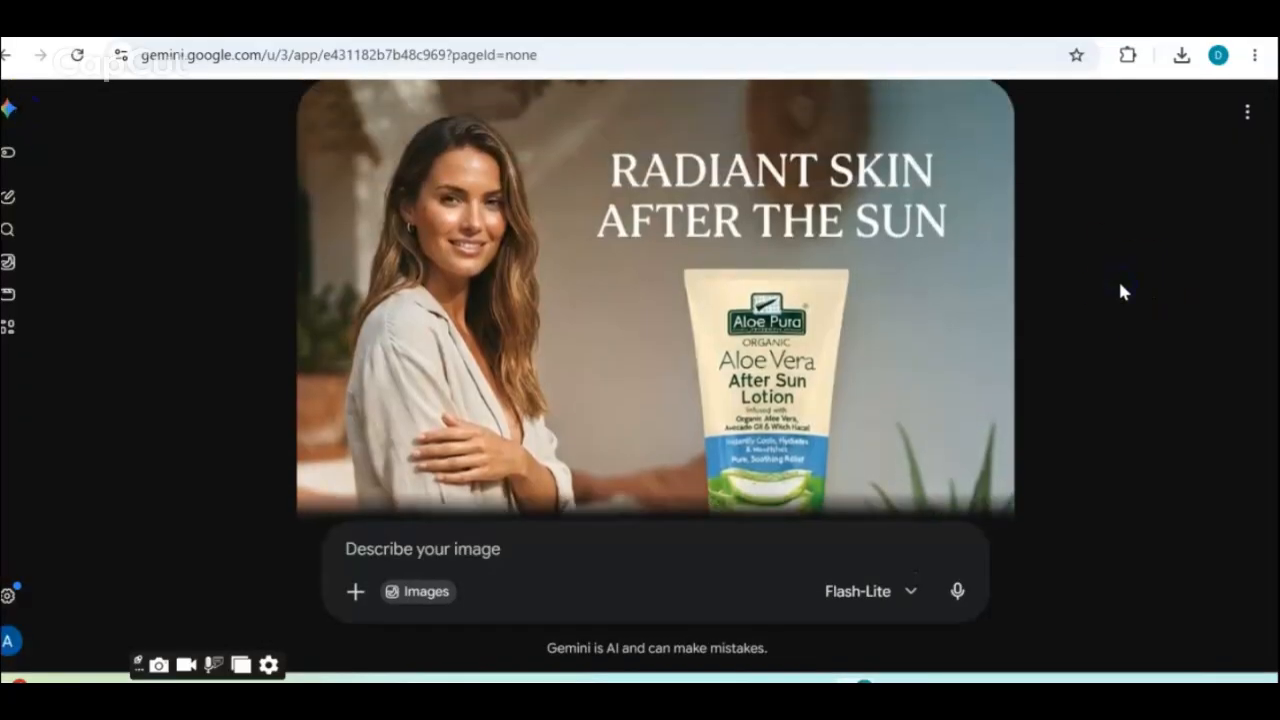
{"action": "scroll", "coordinate": [1118, 278], "scroll_direction": "up", "scroll_amount": 2}
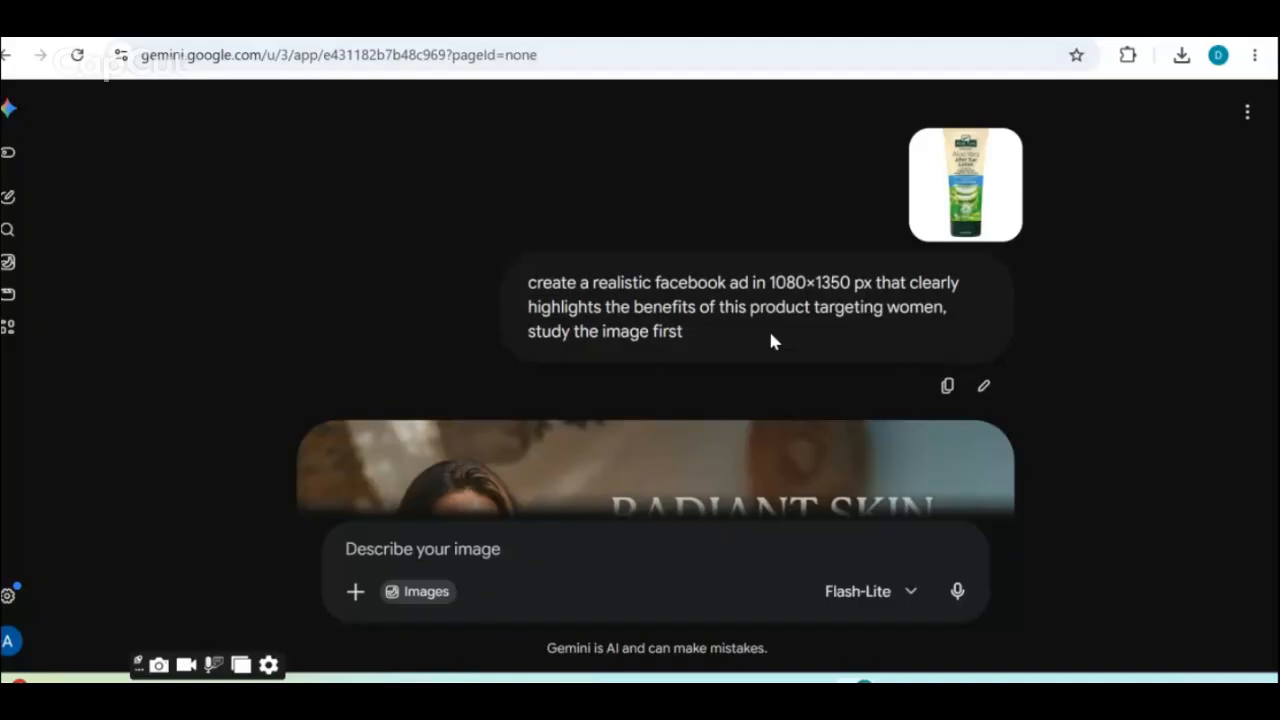
Switch to ChatGPT and submit the prepared prompt with the lotion image, requesting a 15 seconds engaging UGC video script targeting women
{"action": "left_click", "coordinate": [140, 527]}
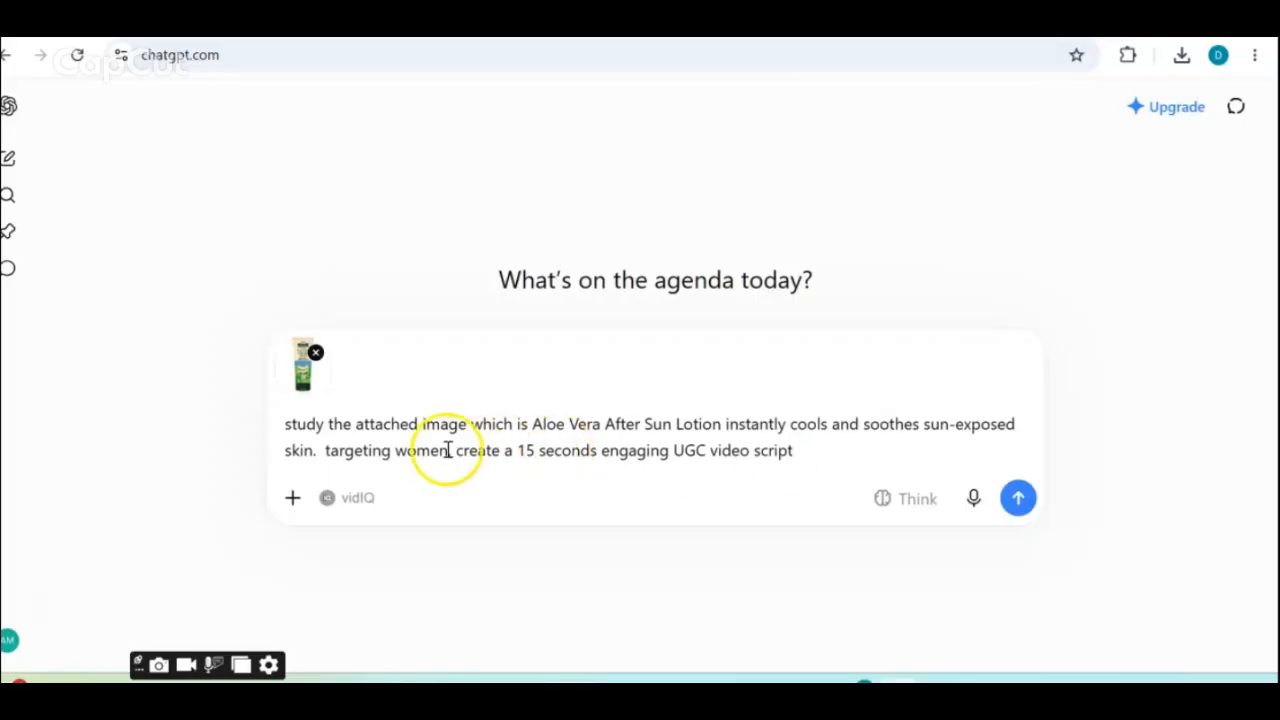
{"action": "left_click", "coordinate": [1017, 500]}
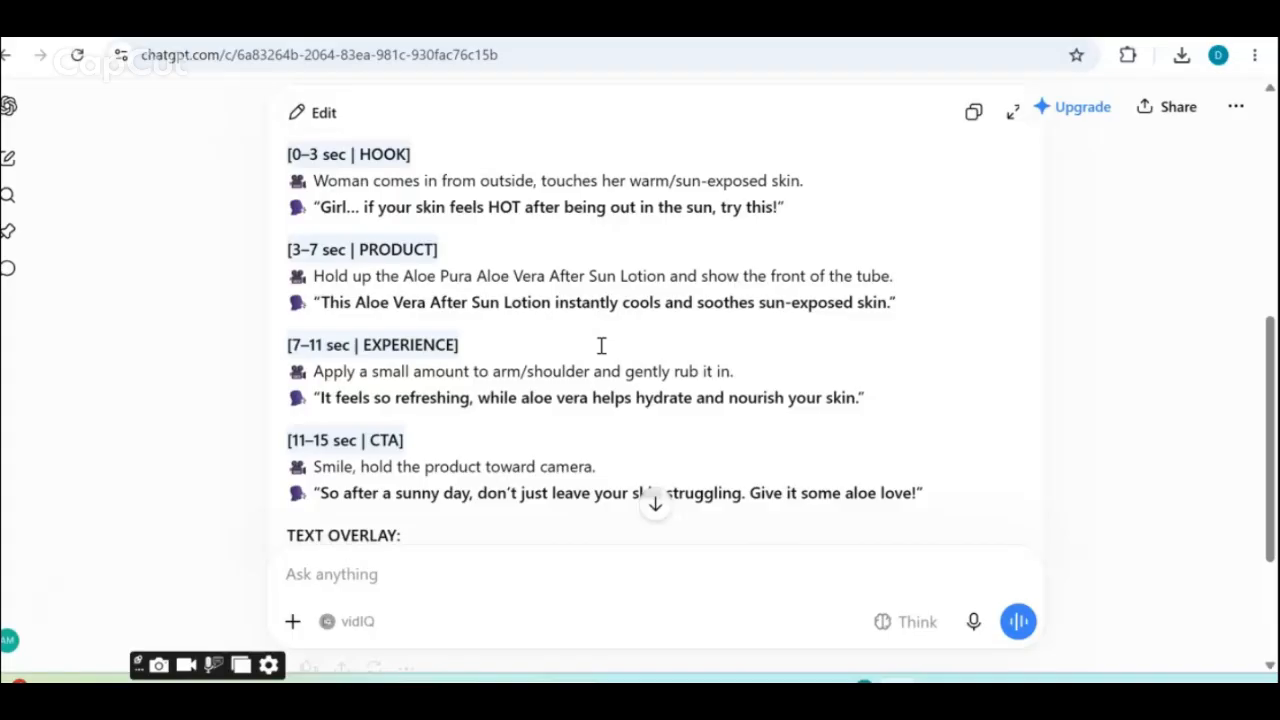
Switch to Gemini and review the finished ad, the 9:16 bathroom-shot prompt and the image of the woman it produced
{"action": "left_click", "coordinate": [86, 586]}
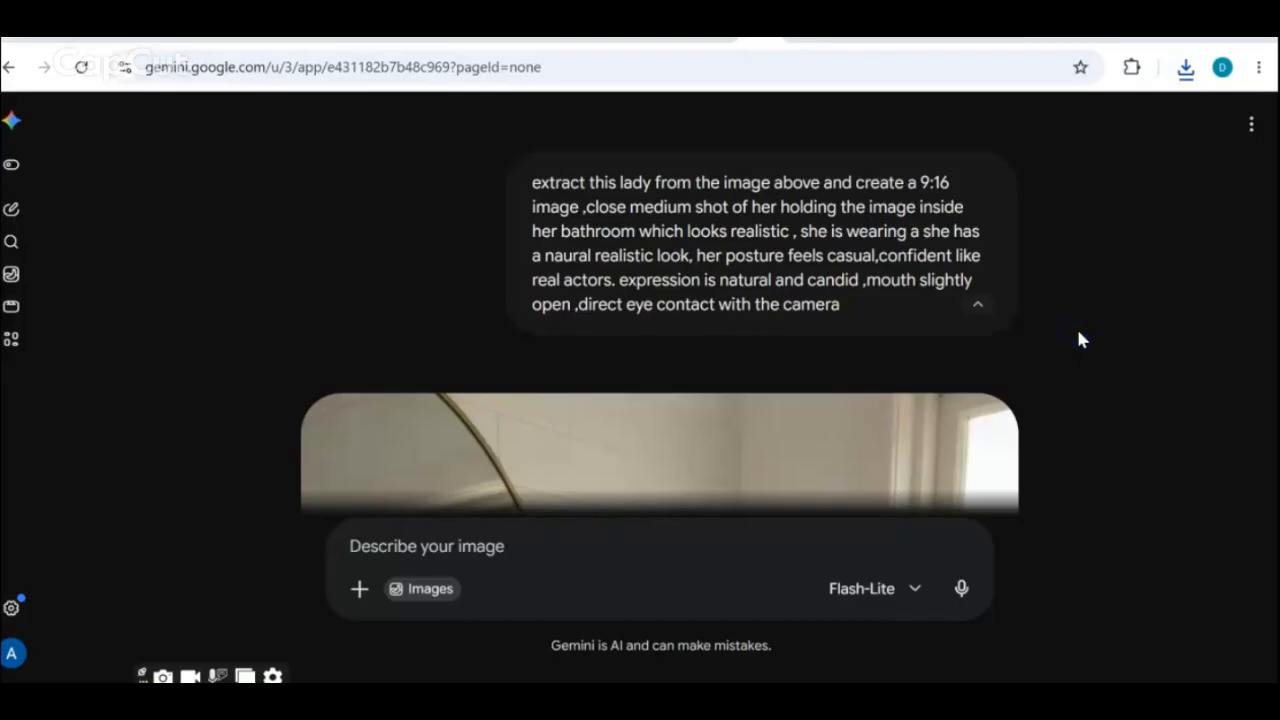
{"action": "scroll", "coordinate": [1233, 258], "scroll_direction": "up", "scroll_amount": 5}
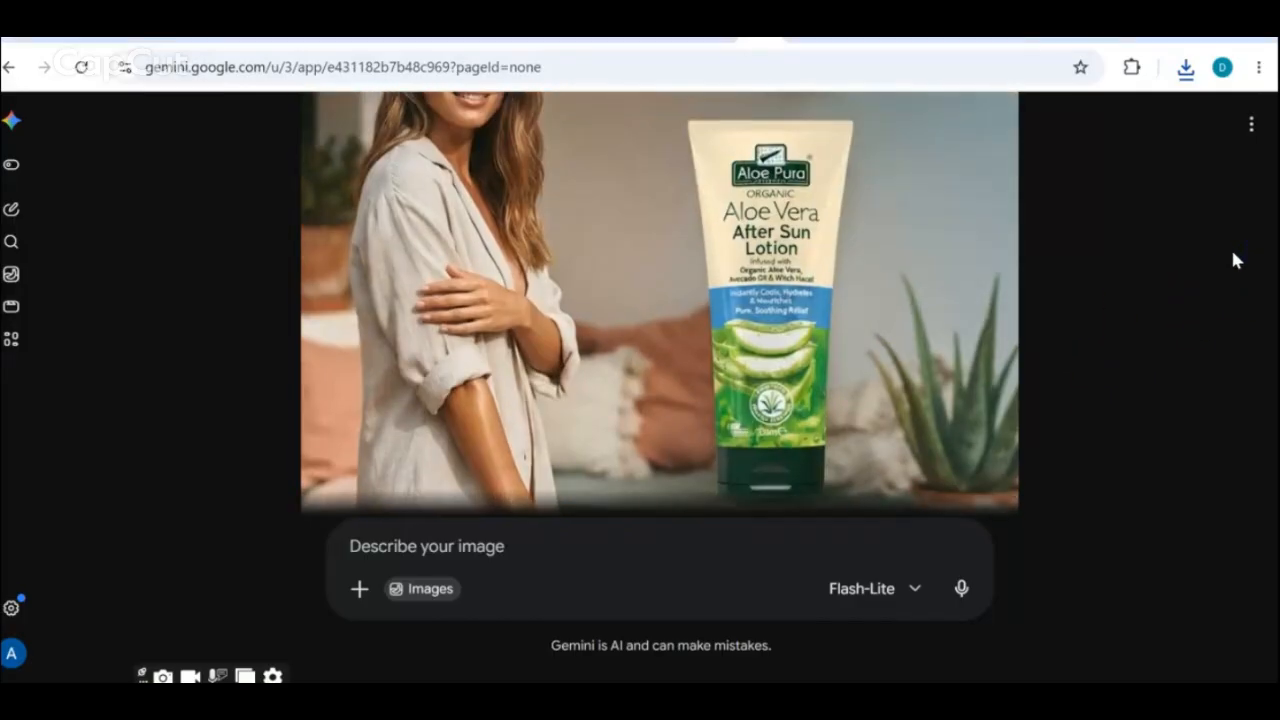
{"action": "scroll", "coordinate": [1234, 253], "scroll_direction": "up", "scroll_amount": 1}
{"action": "scroll", "coordinate": [1236, 260], "scroll_direction": "up", "scroll_amount": 1}
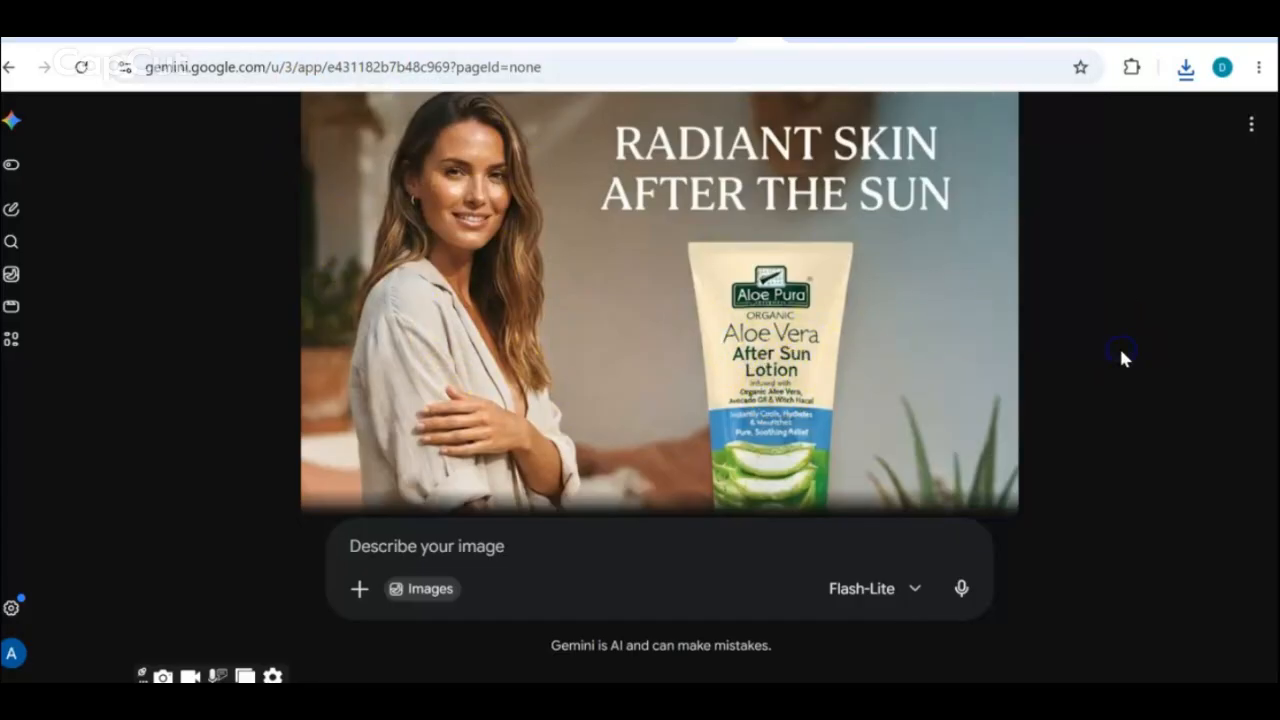
{"action": "scroll", "coordinate": [1121, 356], "scroll_direction": "down", "scroll_amount": 5}
{"action": "scroll", "coordinate": [1121, 357], "scroll_direction": "down", "scroll_amount": 5}
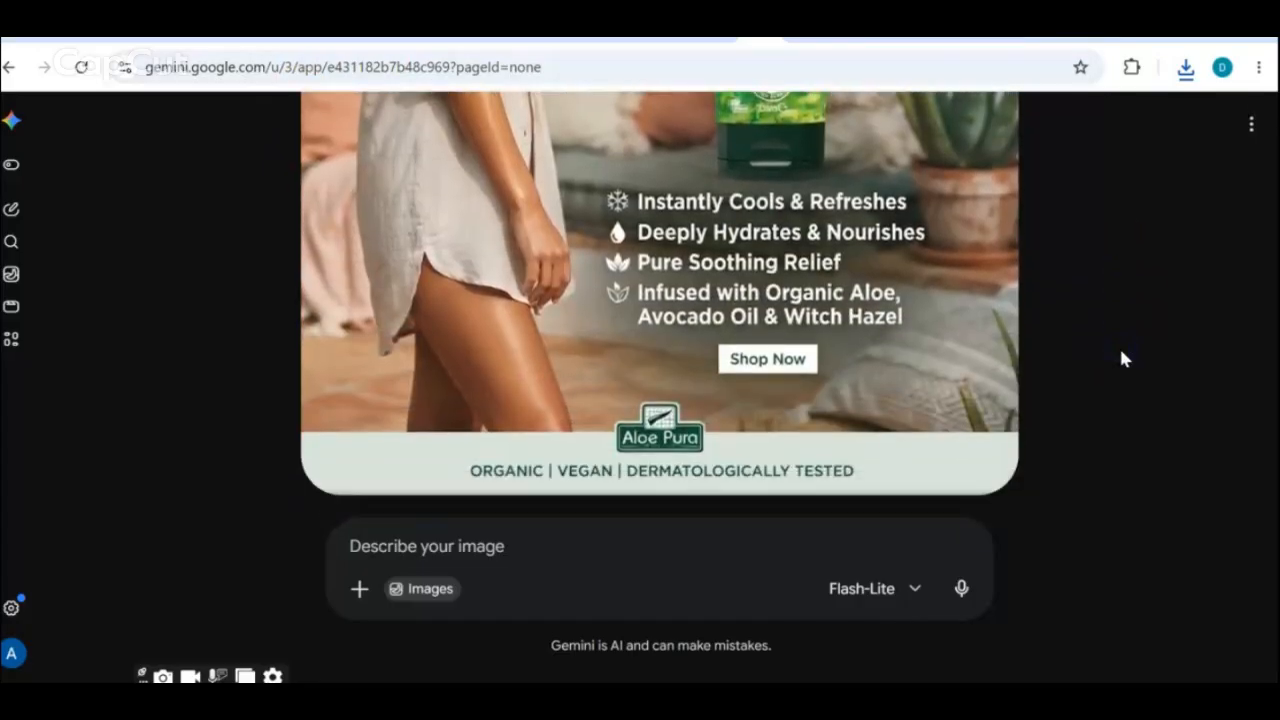
{"action": "scroll", "coordinate": [1120, 357], "scroll_direction": "down", "scroll_amount": 1}
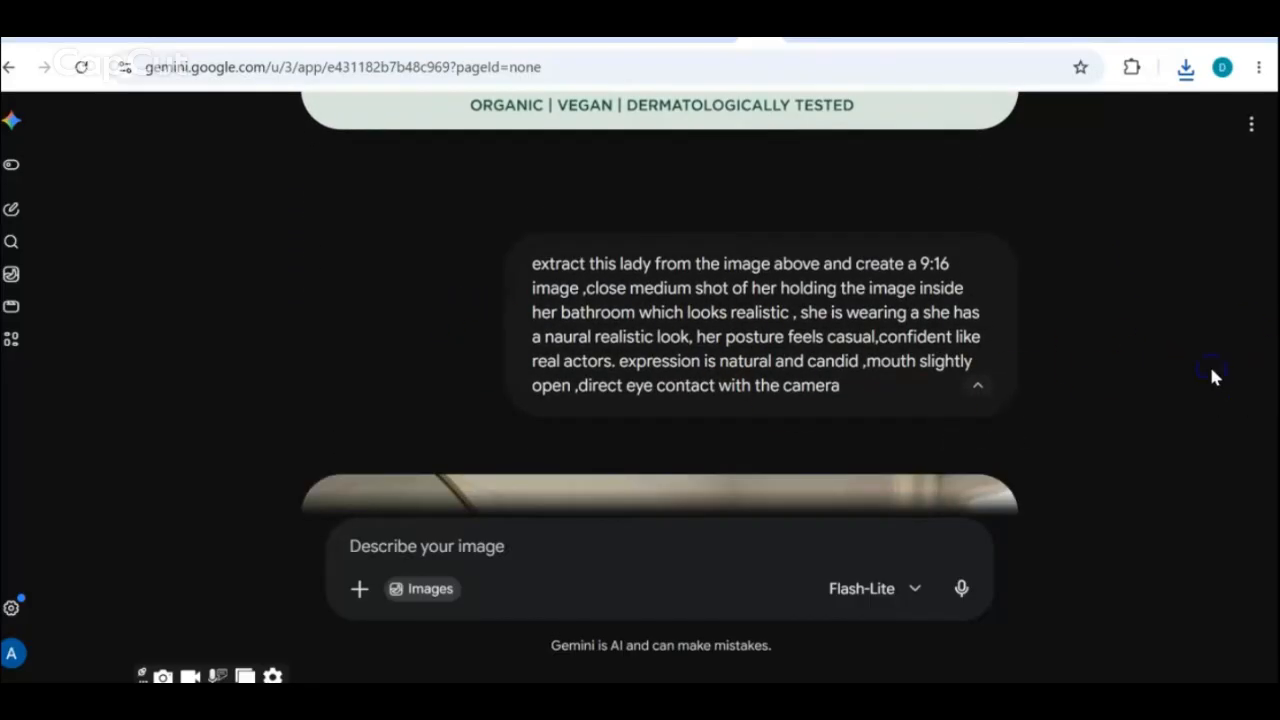
{"action": "scroll", "coordinate": [1213, 377], "scroll_direction": "down", "scroll_amount": 1}
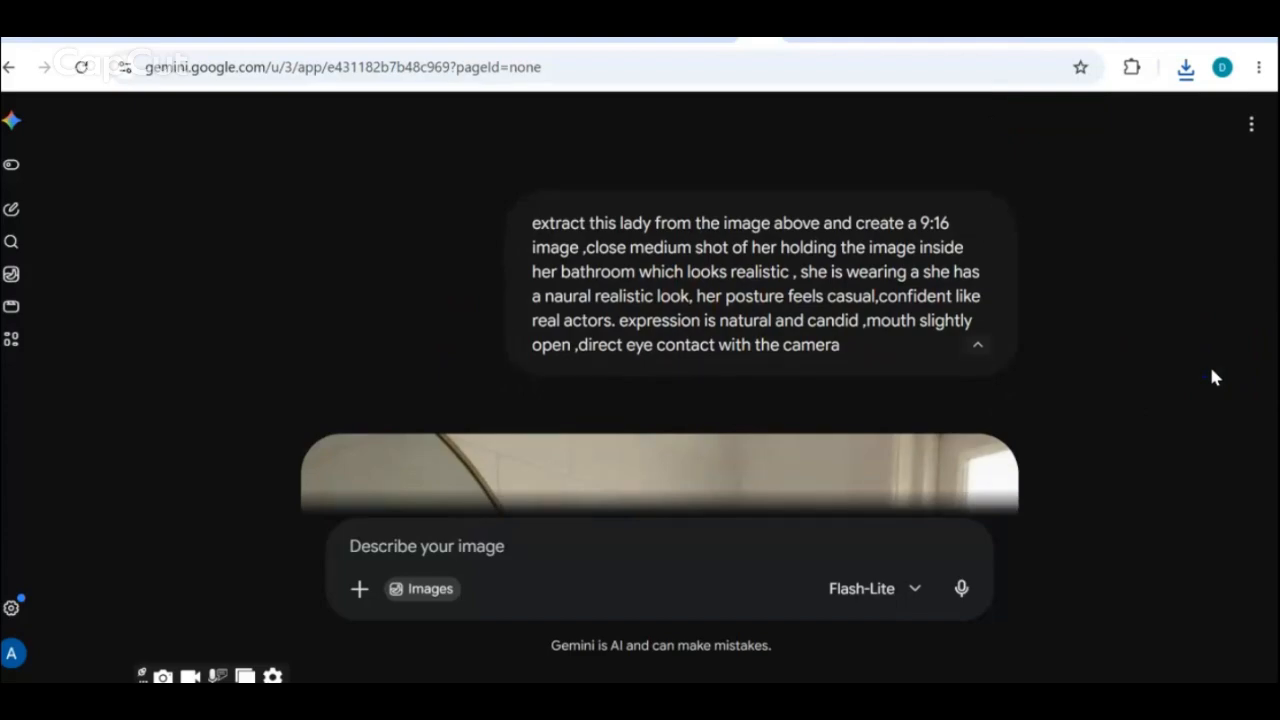
{"action": "scroll", "coordinate": [1213, 377], "scroll_direction": "down", "scroll_amount": 4}
{"action": "scroll", "coordinate": [1212, 372], "scroll_direction": "down", "scroll_amount": 3}
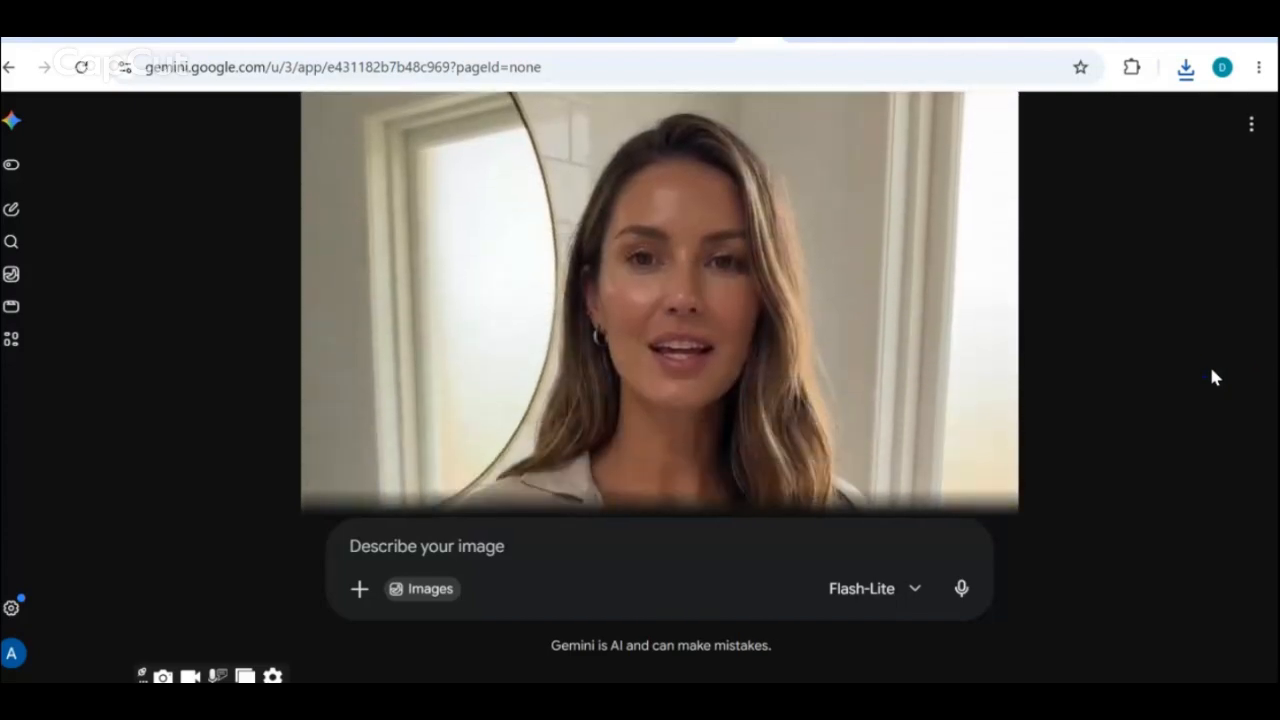
{"action": "scroll", "coordinate": [1213, 377], "scroll_direction": "down", "scroll_amount": 3}
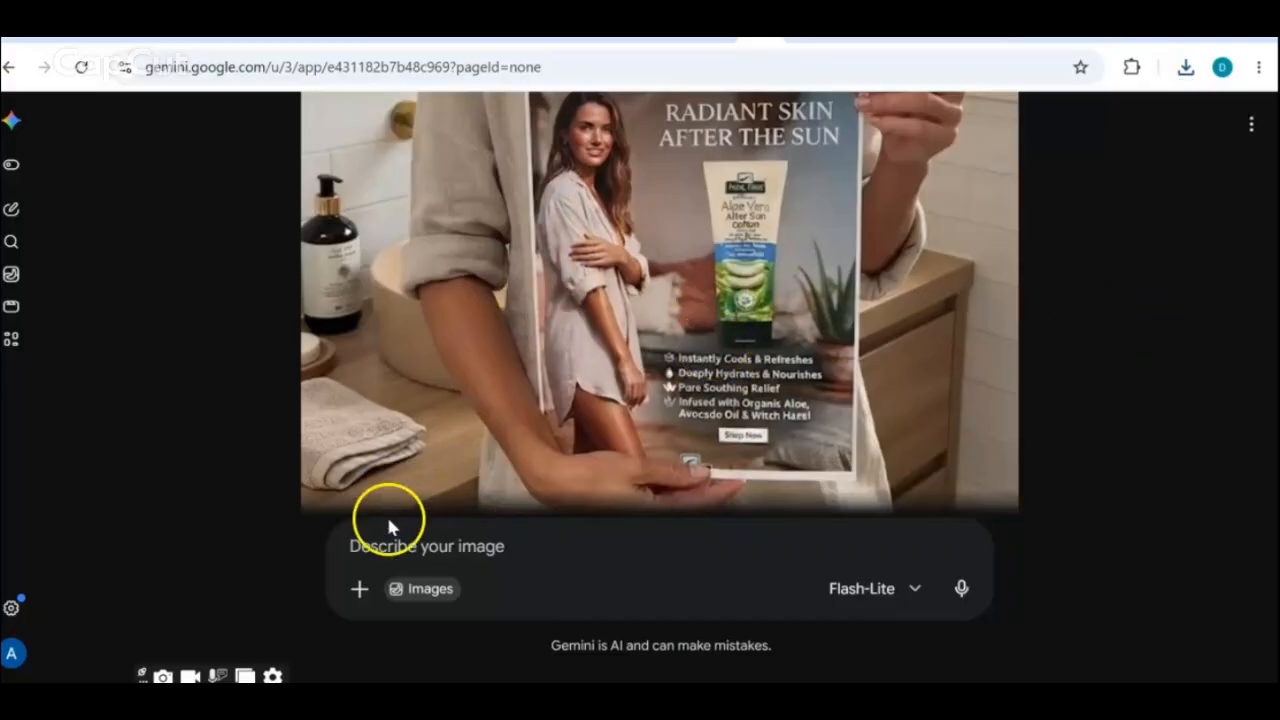
Submit the generated ad and Aloe-Vera-After-Sun-Lotion-200ml with a prompt for a realistic 9:16 close medium shot of the lady holding the image in her bathroom
{"action": "left_click", "coordinate": [360, 594]}
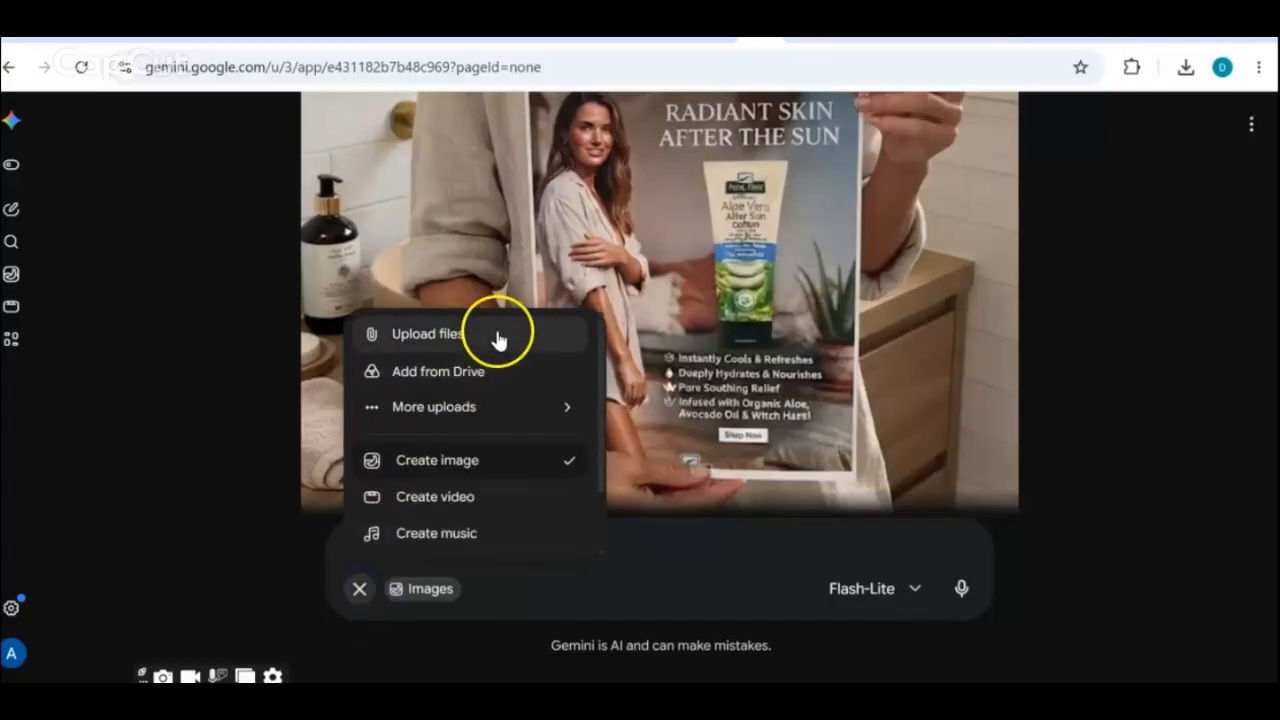
{"action": "left_click", "coordinate": [432, 336]}
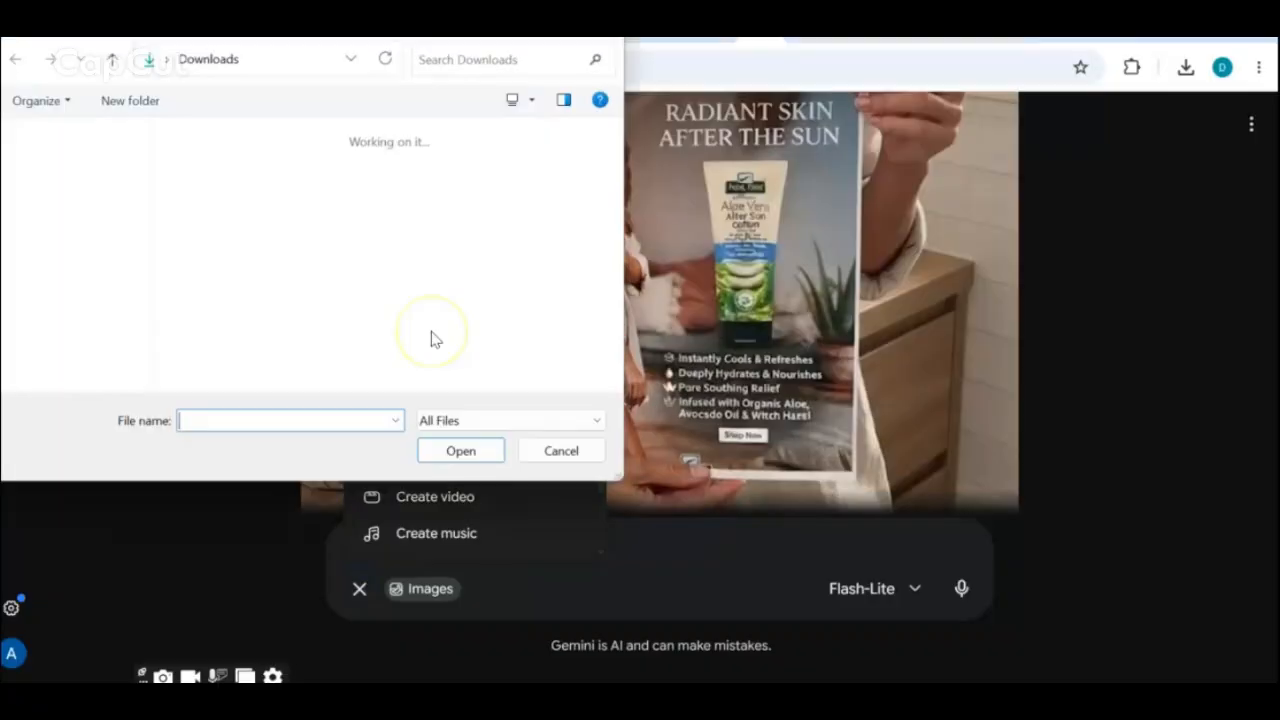
{"action": "left_click", "coordinate": [201, 213]}
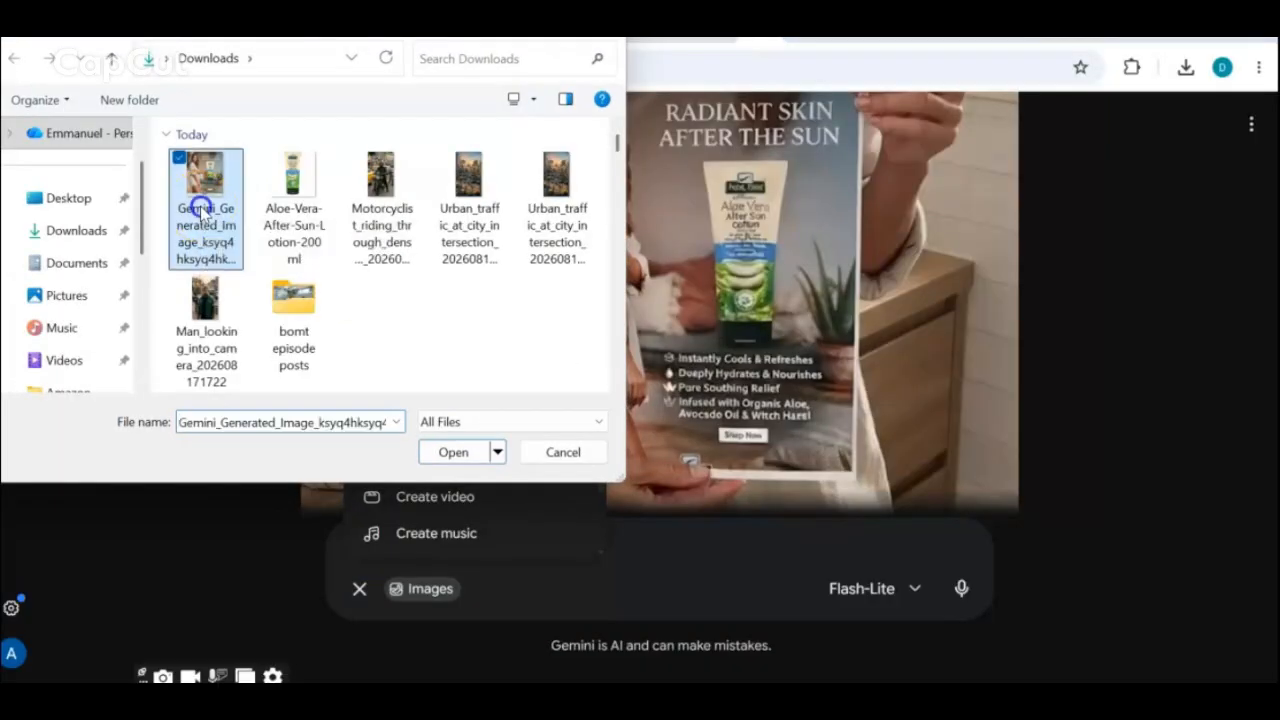
{"action": "left_click", "coordinate": [318, 226], "text": "ctrl"}
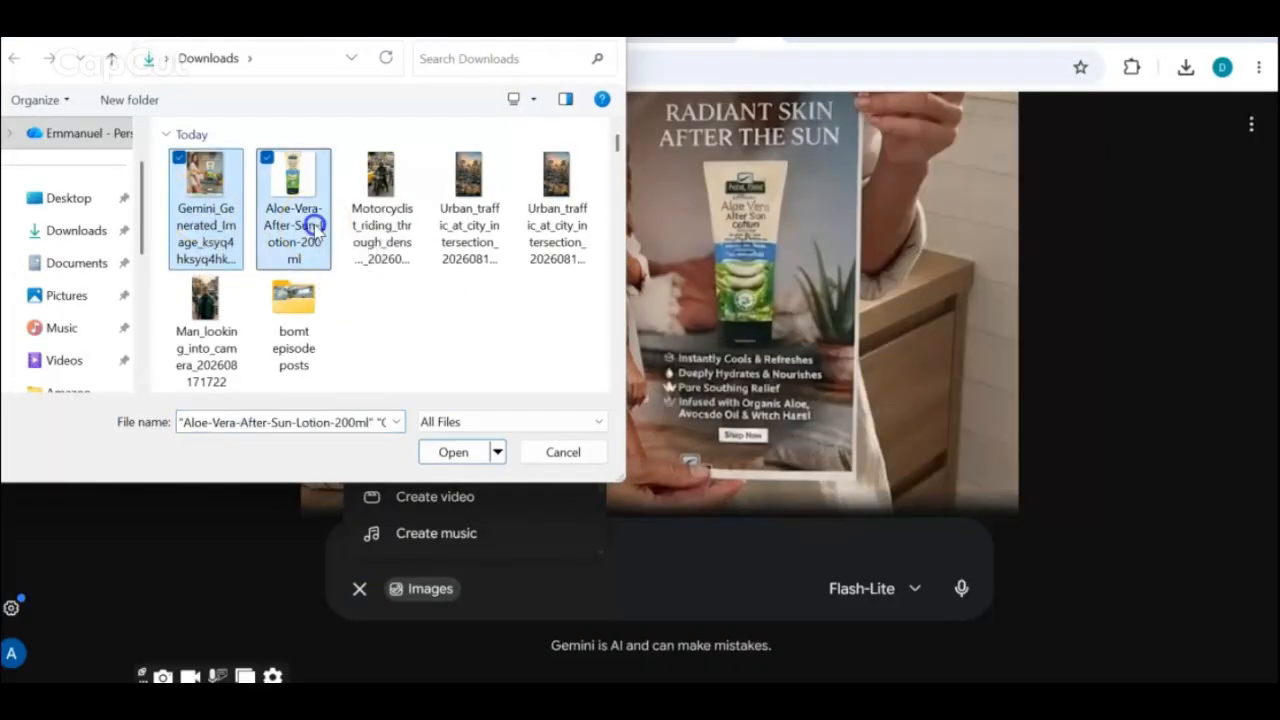
{"action": "left_click", "coordinate": [445, 452]}
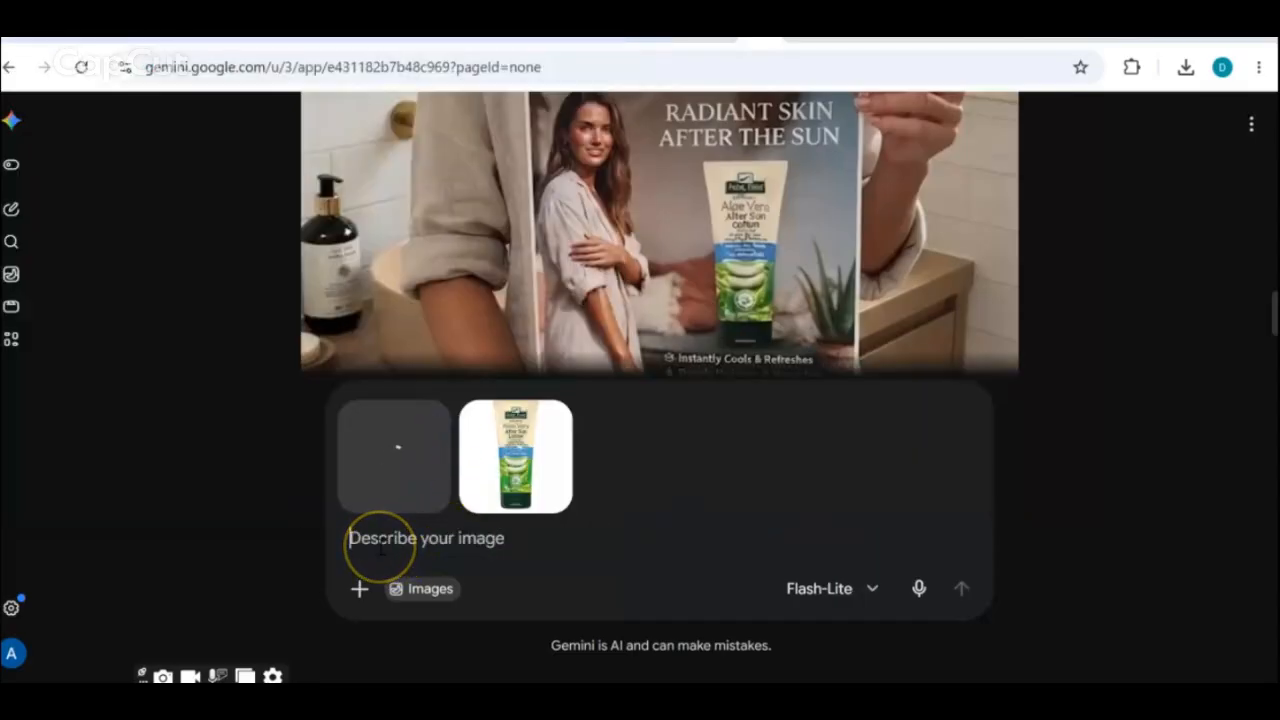
{"action": "type", "text": "extract this lady from the image above and create a 9:16 image ,close medium shot of her holding the image inside her bathroom which looks realistic , she is wearing a she has a naural realistic look, her posture feels casual,confident like real actors. expression is natural and candid ,mouth slightly open ,direct eye contact with the camera"}
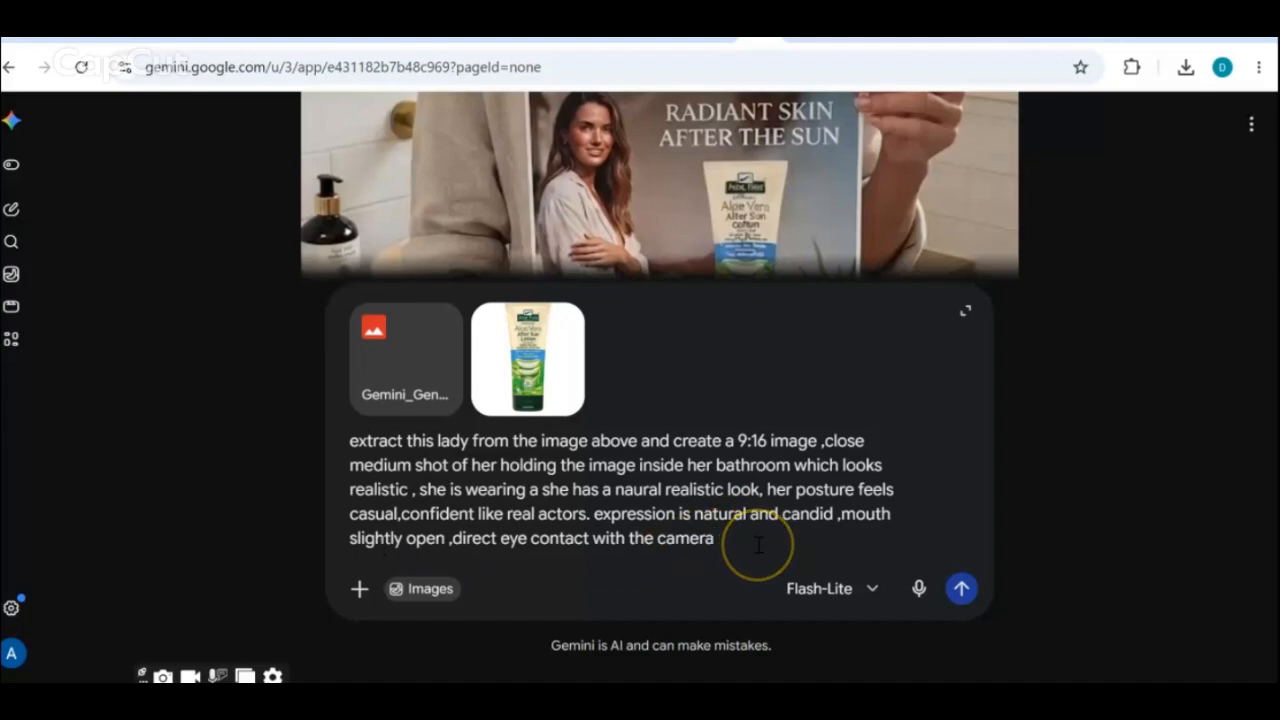
{"action": "left_click", "coordinate": [960, 589]}
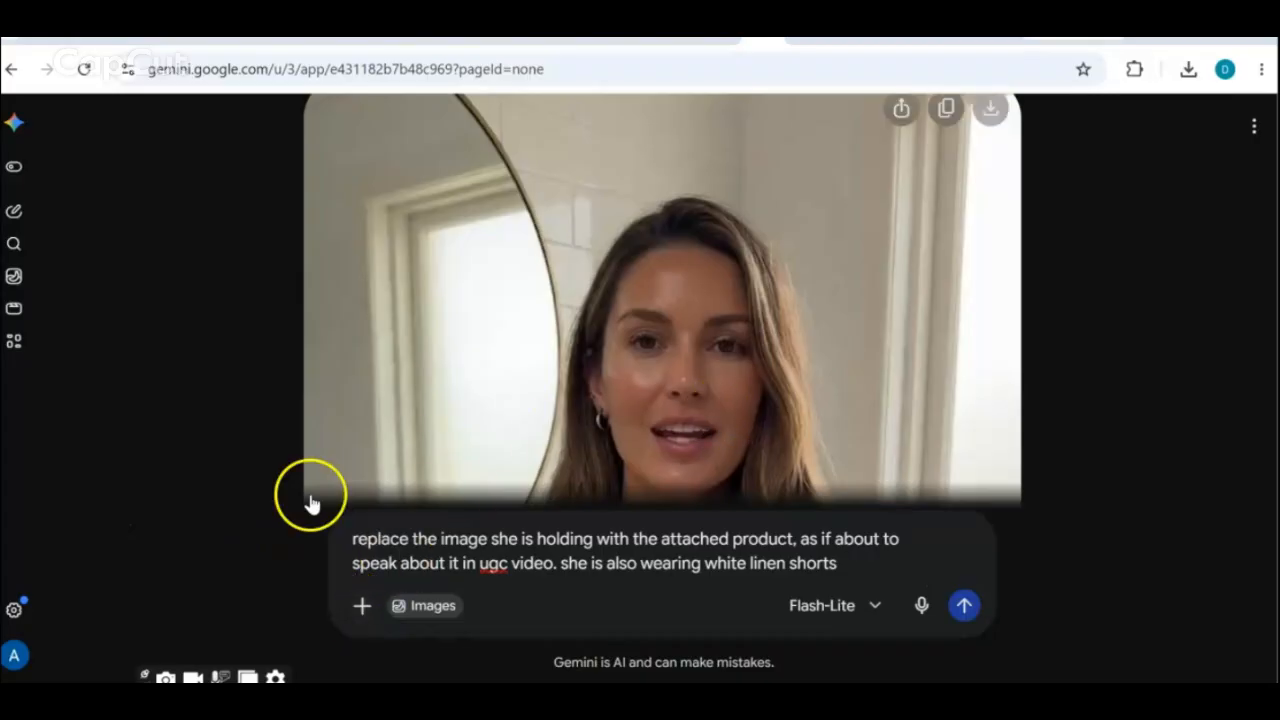
Attach Aloe-Vera-After-Sun-Lotion-200ml from Downloads to the prompt about replacing the image she is holding
{"action": "left_click", "coordinate": [363, 608]}
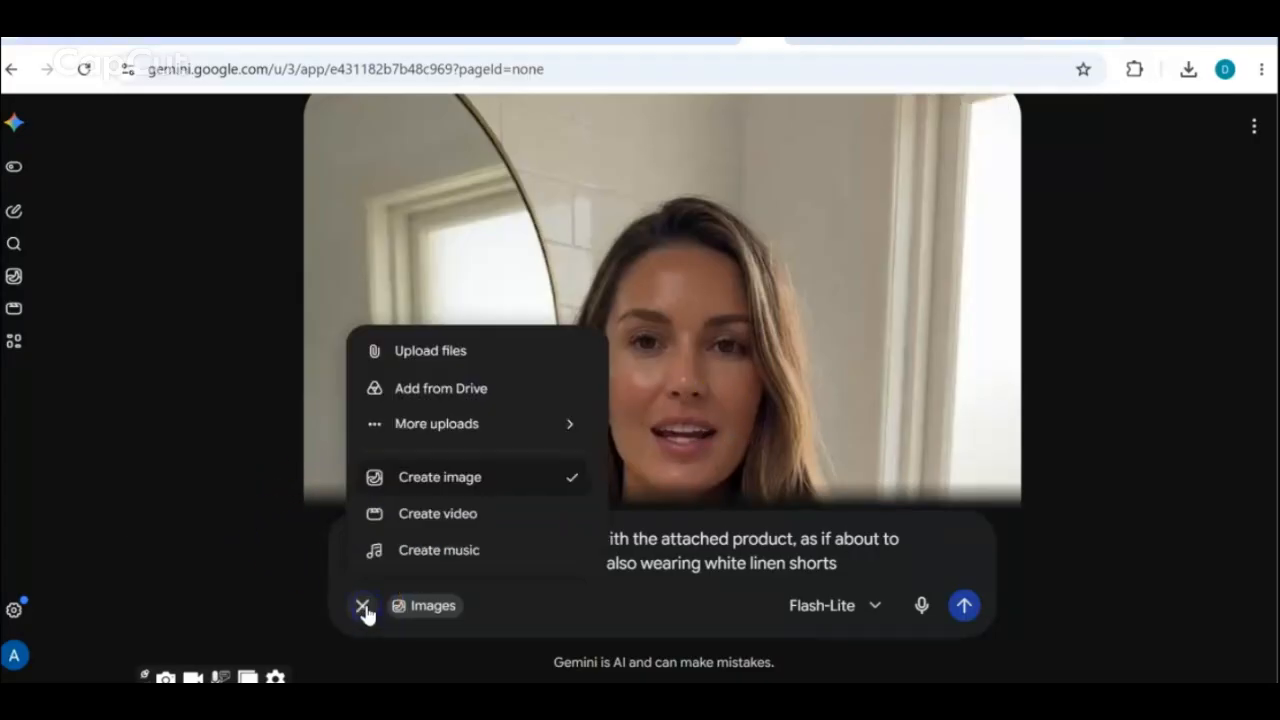
{"action": "left_click", "coordinate": [445, 360]}
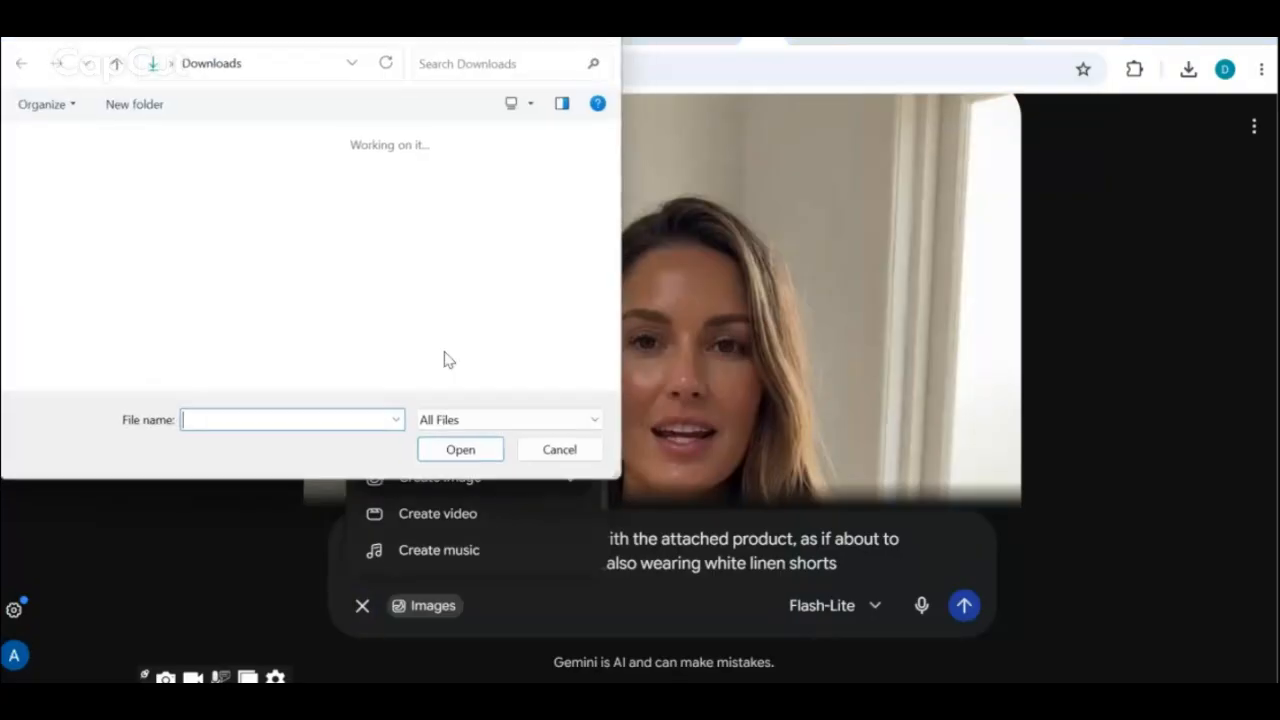
{"action": "left_click", "coordinate": [320, 220]}
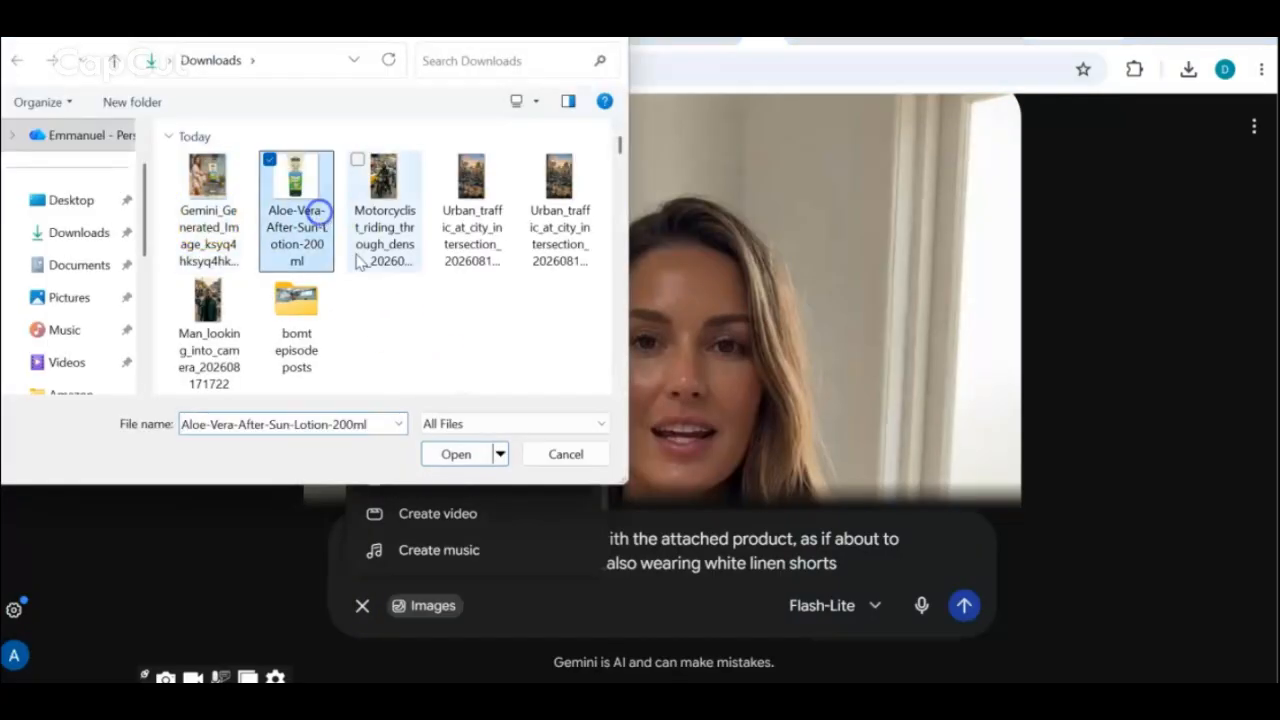
{"action": "left_click", "coordinate": [454, 453]}
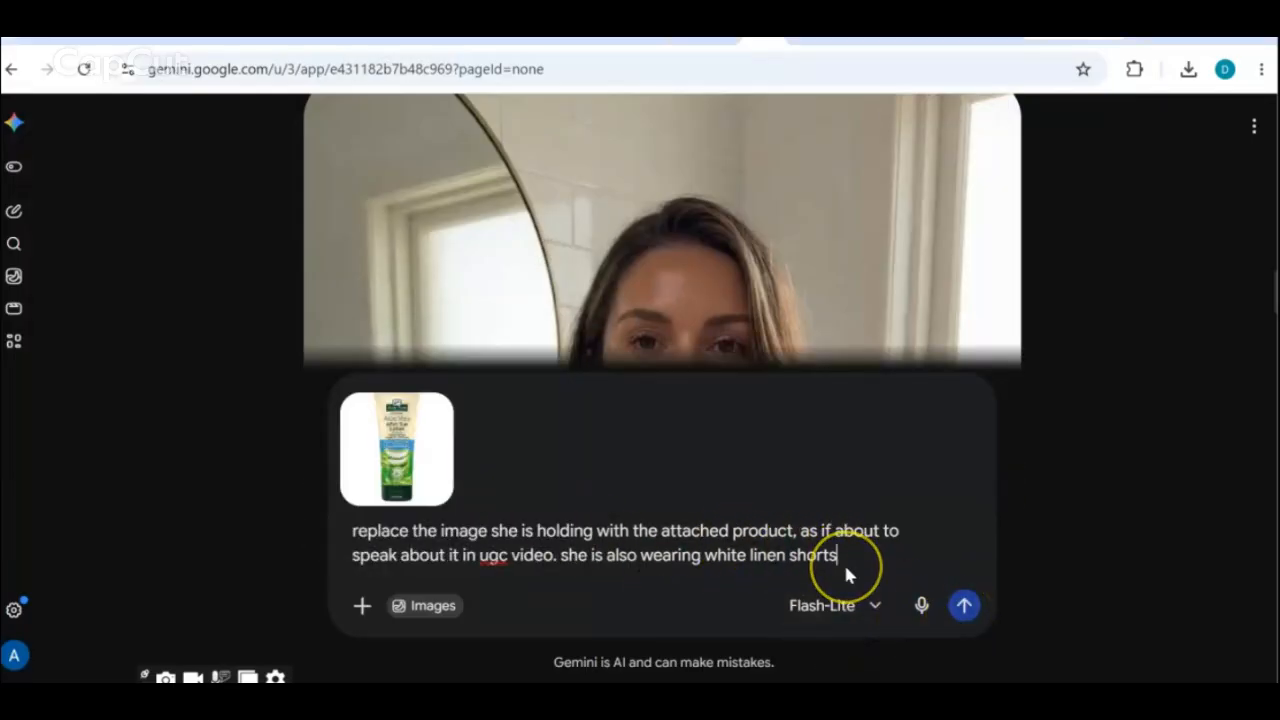
Append ", create a 9:16 image" to the product replacement prompt and submit it
{"action": "type", "text": "reate a 9"}
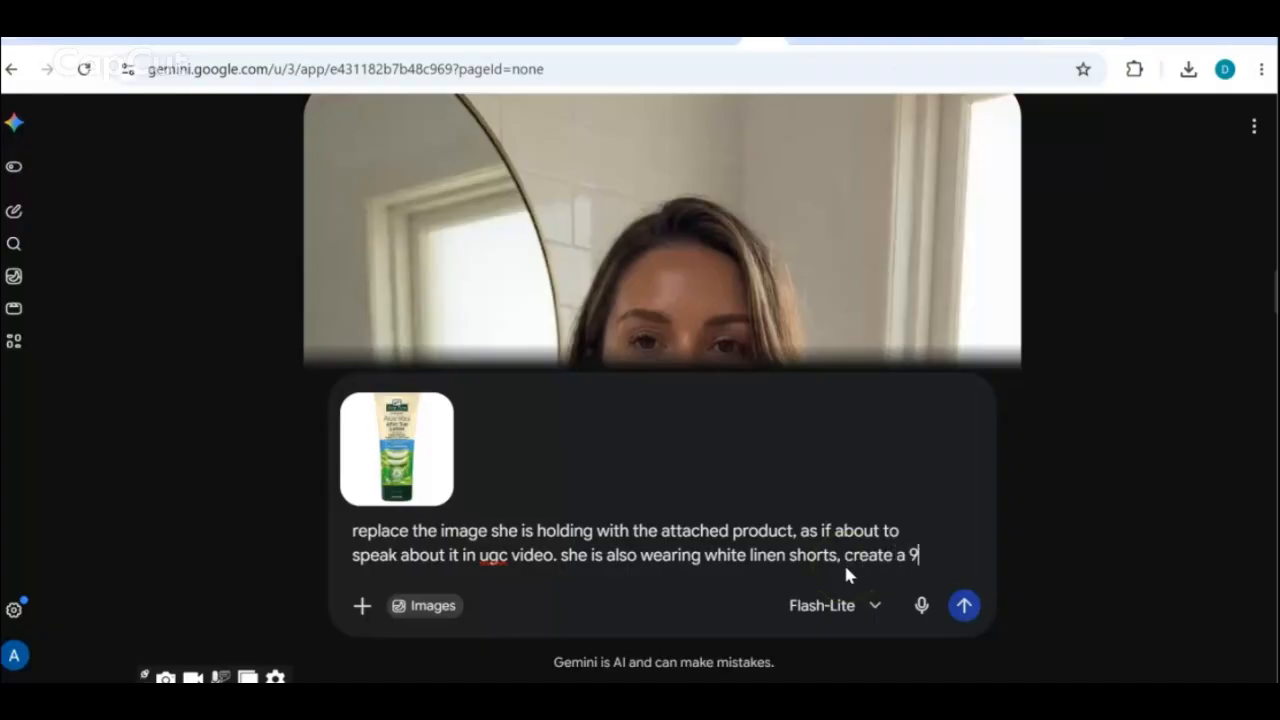
{"action": "type", "text": ":1"}
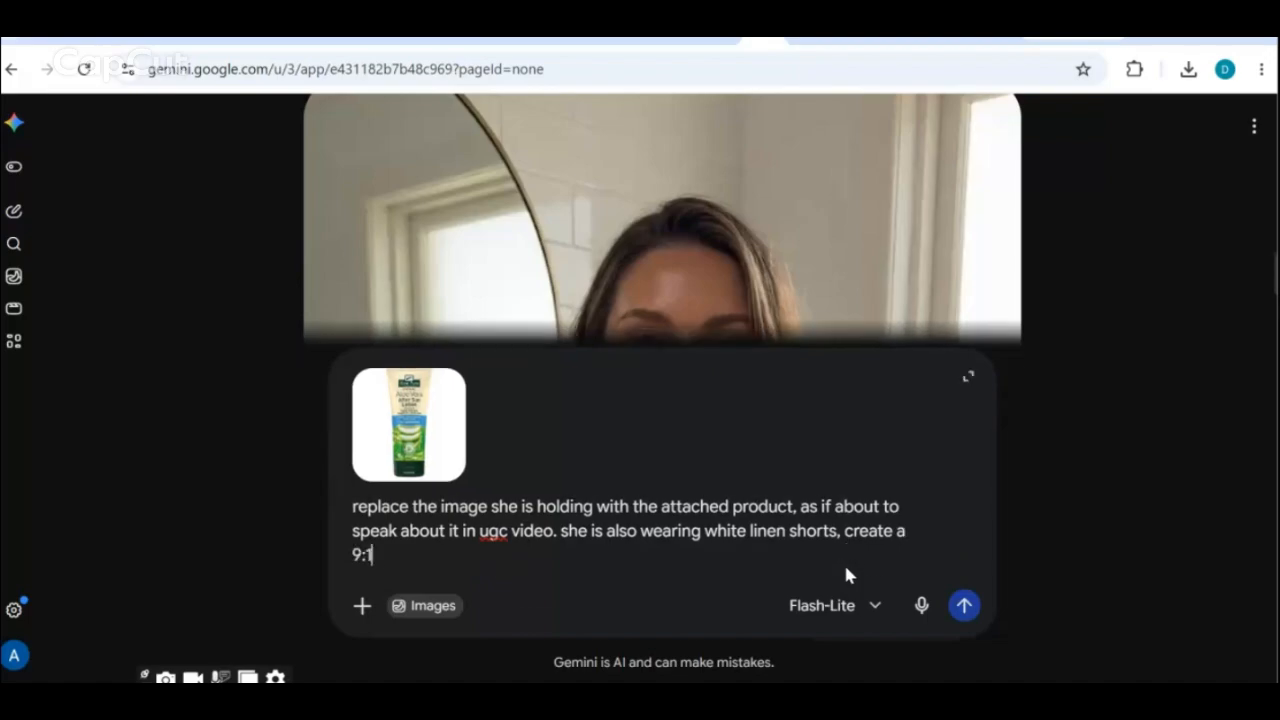
{"action": "type", "text": "6 image"}
{"action": "key", "text": "Return"}
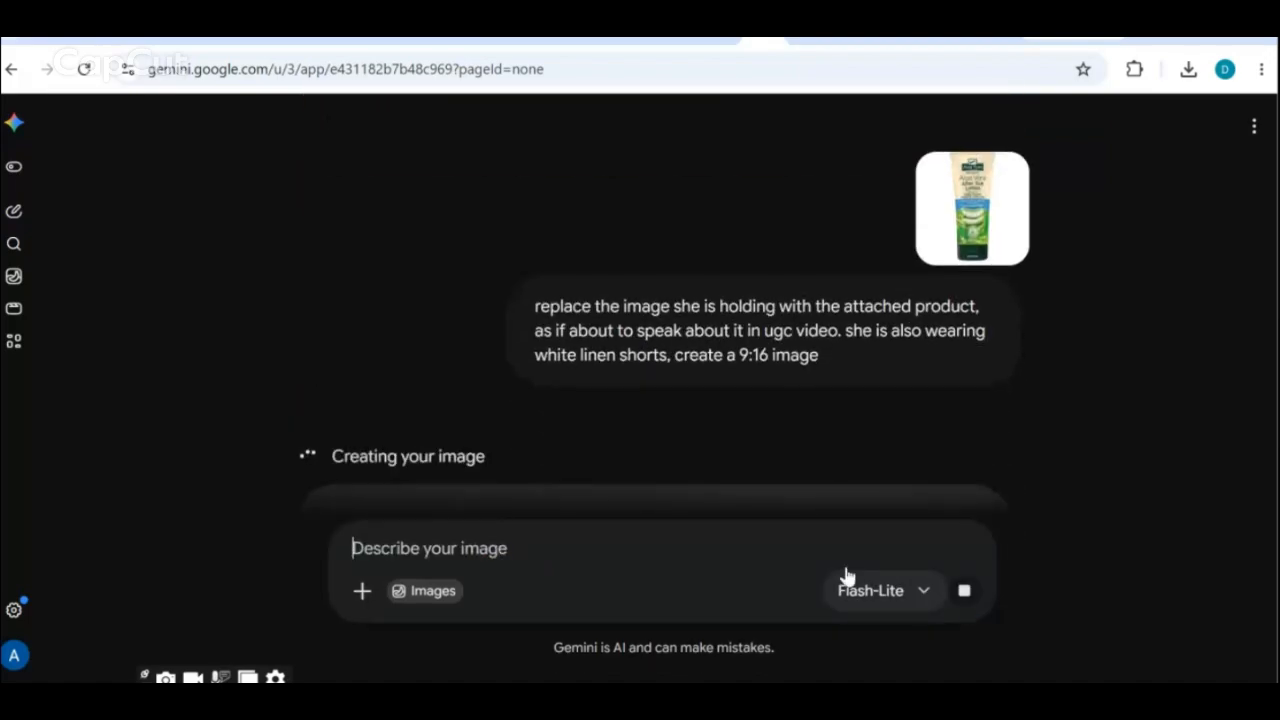
Inspect the new image of the woman holding the lotion tube and download it
{"action": "mouse_move", "coordinate": [946, 430]}
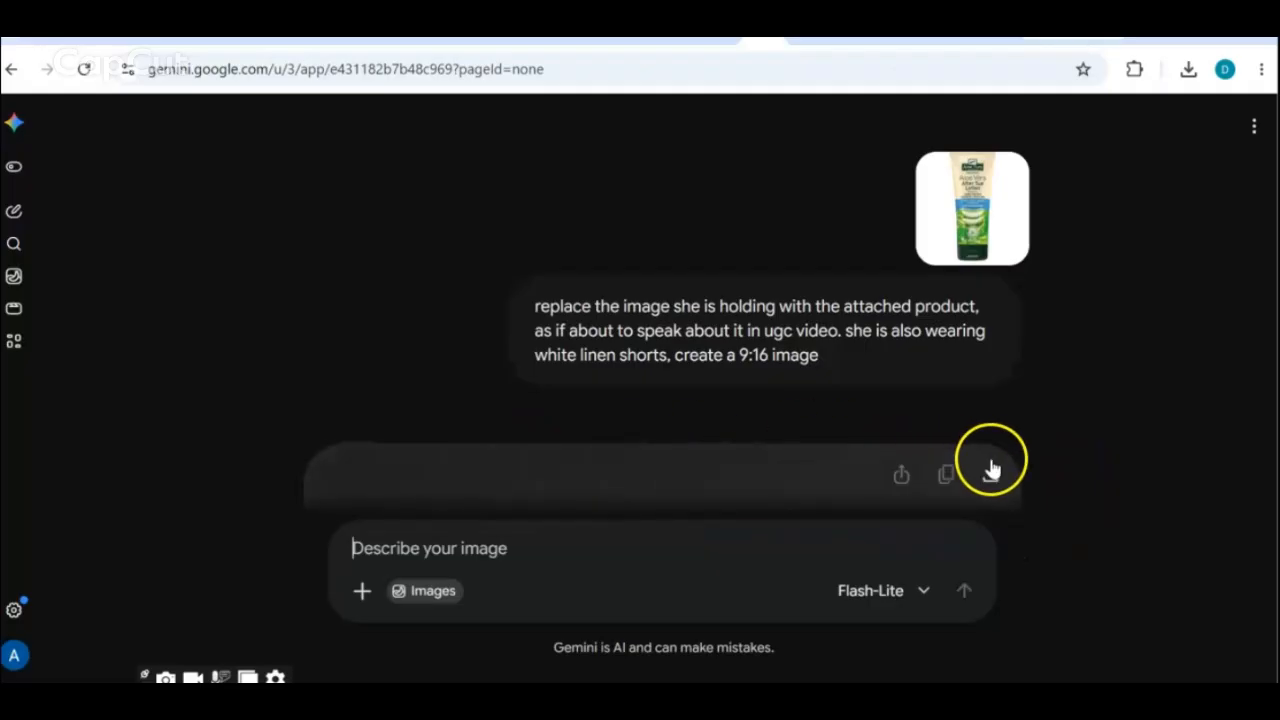
{"action": "scroll", "coordinate": [1048, 458], "scroll_direction": "down", "scroll_amount": 2}
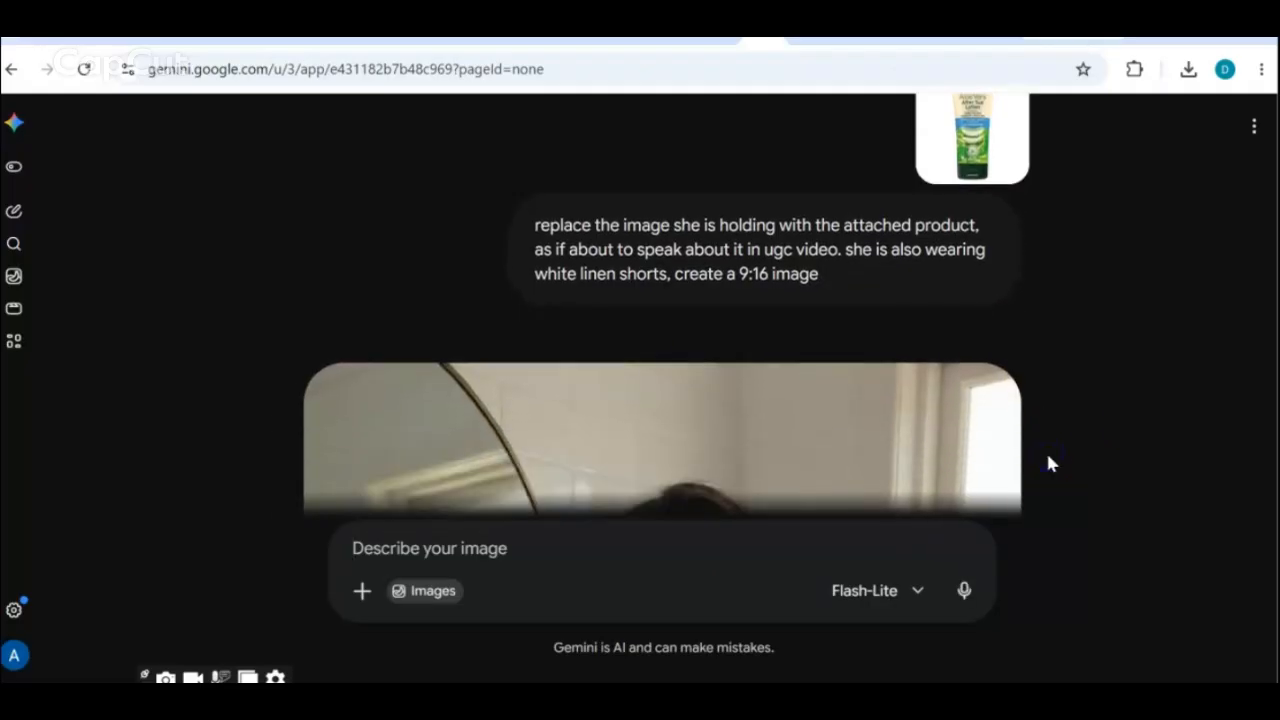
{"action": "scroll", "coordinate": [1048, 463], "scroll_direction": "down", "scroll_amount": 5}
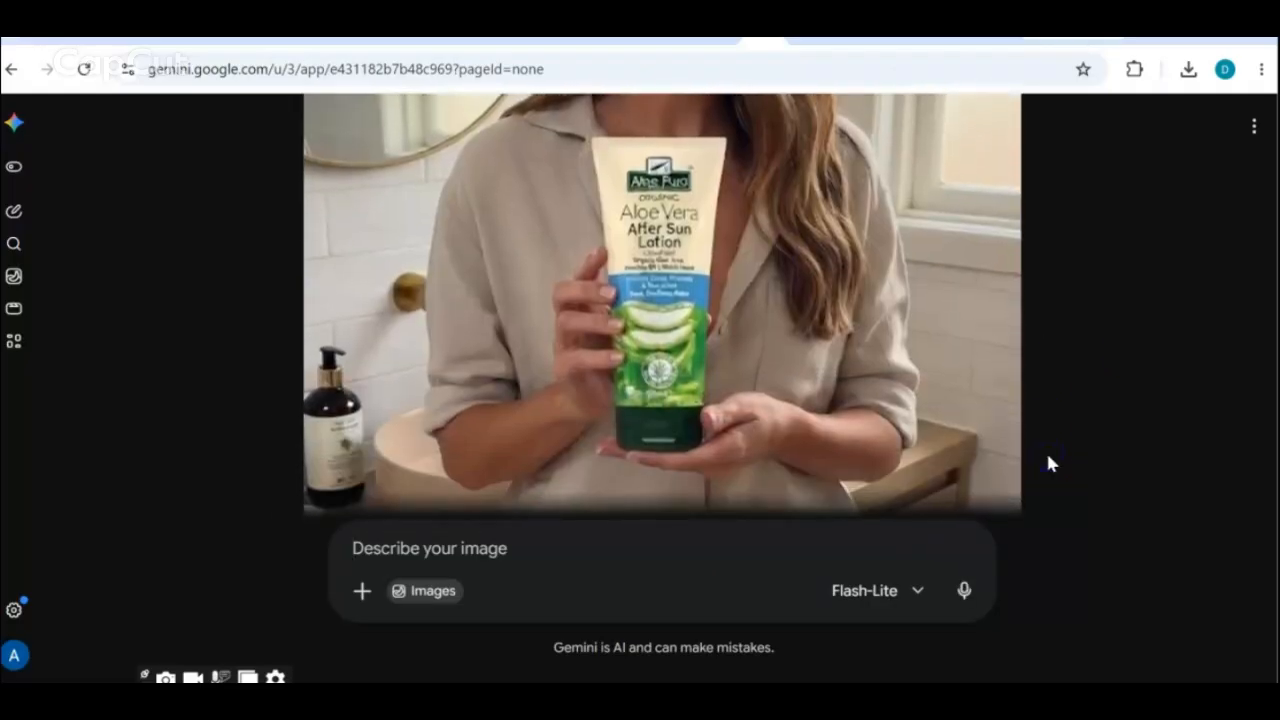
{"action": "scroll", "coordinate": [1048, 463], "scroll_direction": "down", "scroll_amount": 5}
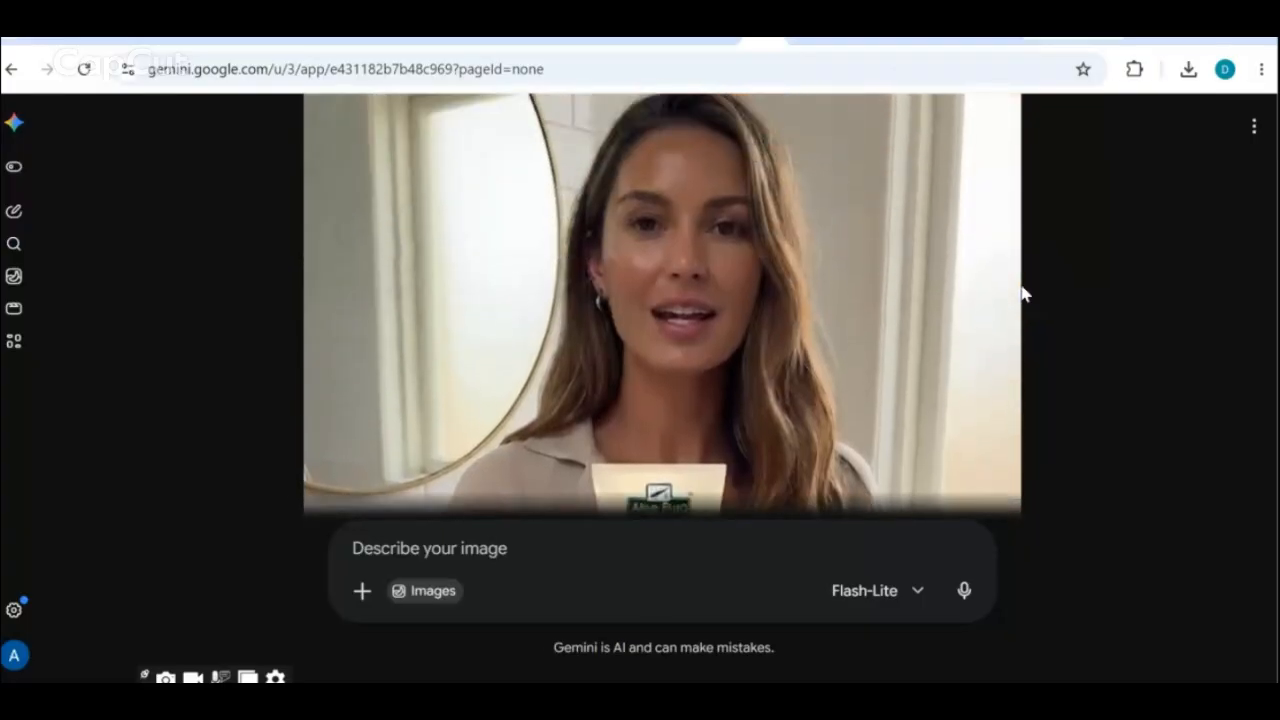
{"action": "scroll", "coordinate": [1024, 293], "scroll_direction": "up", "scroll_amount": 1}
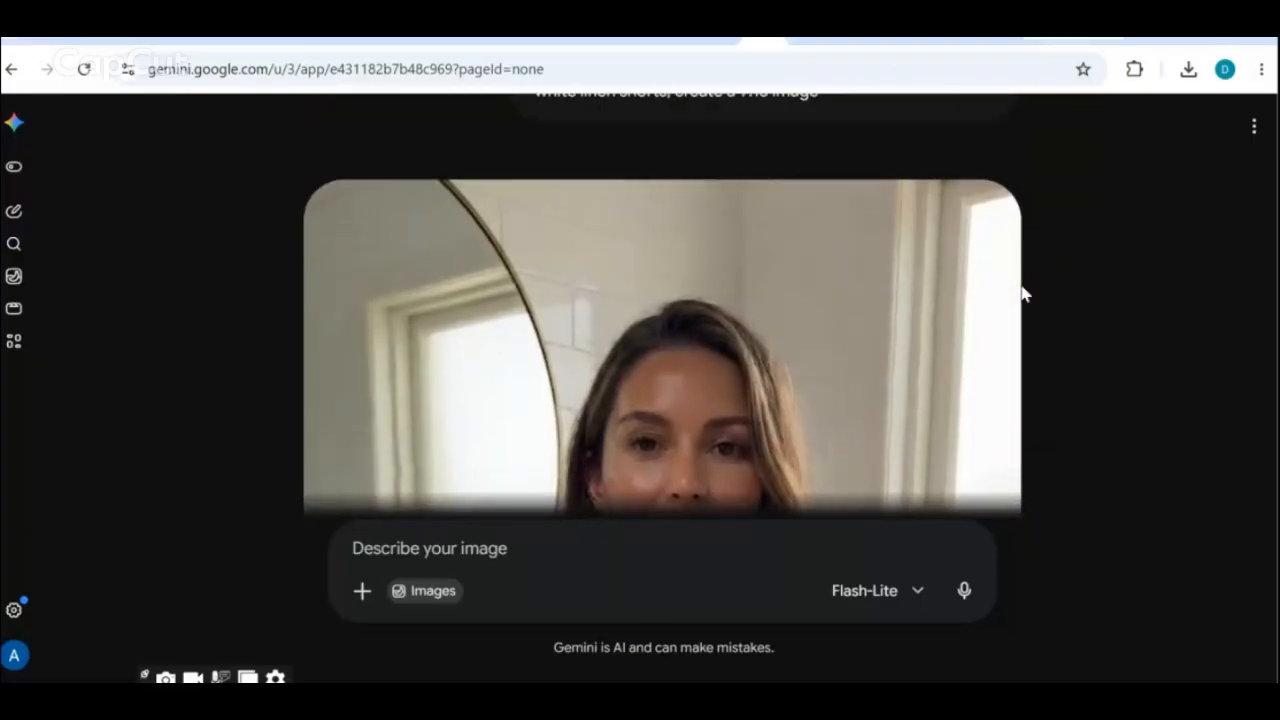
{"action": "mouse_move", "coordinate": [543, 423]}
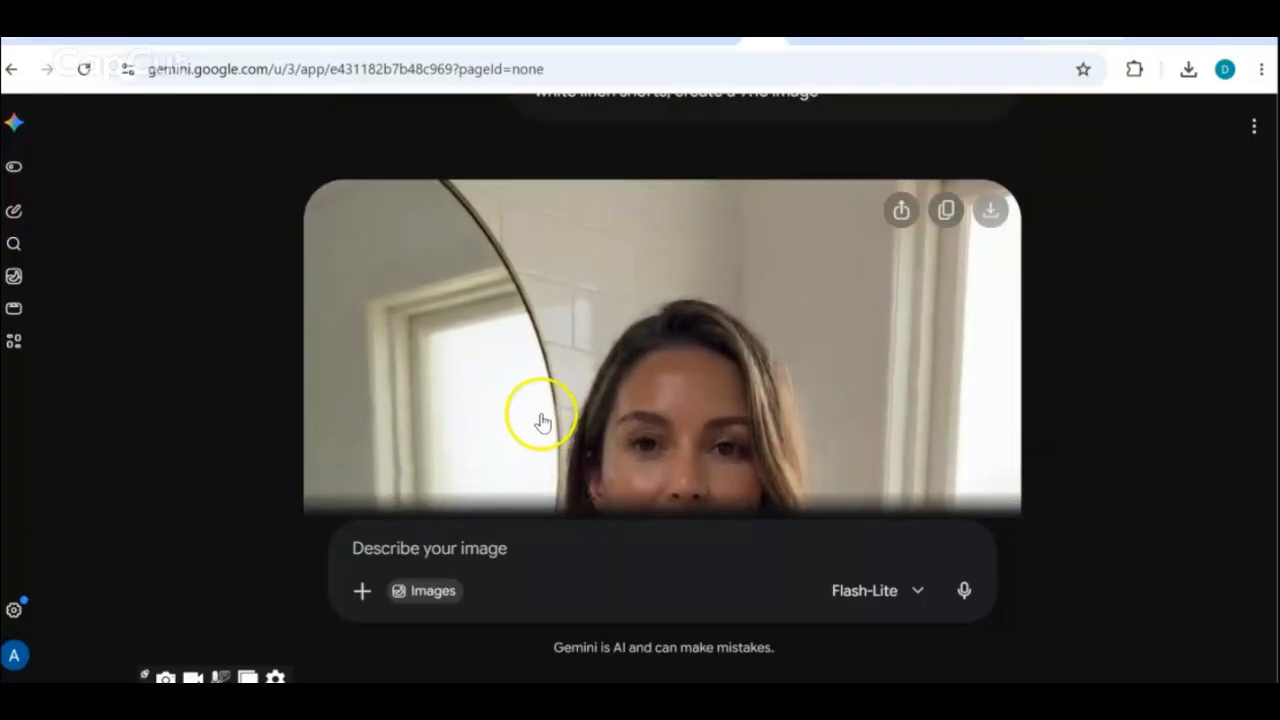
{"action": "left_click", "coordinate": [990, 212]}
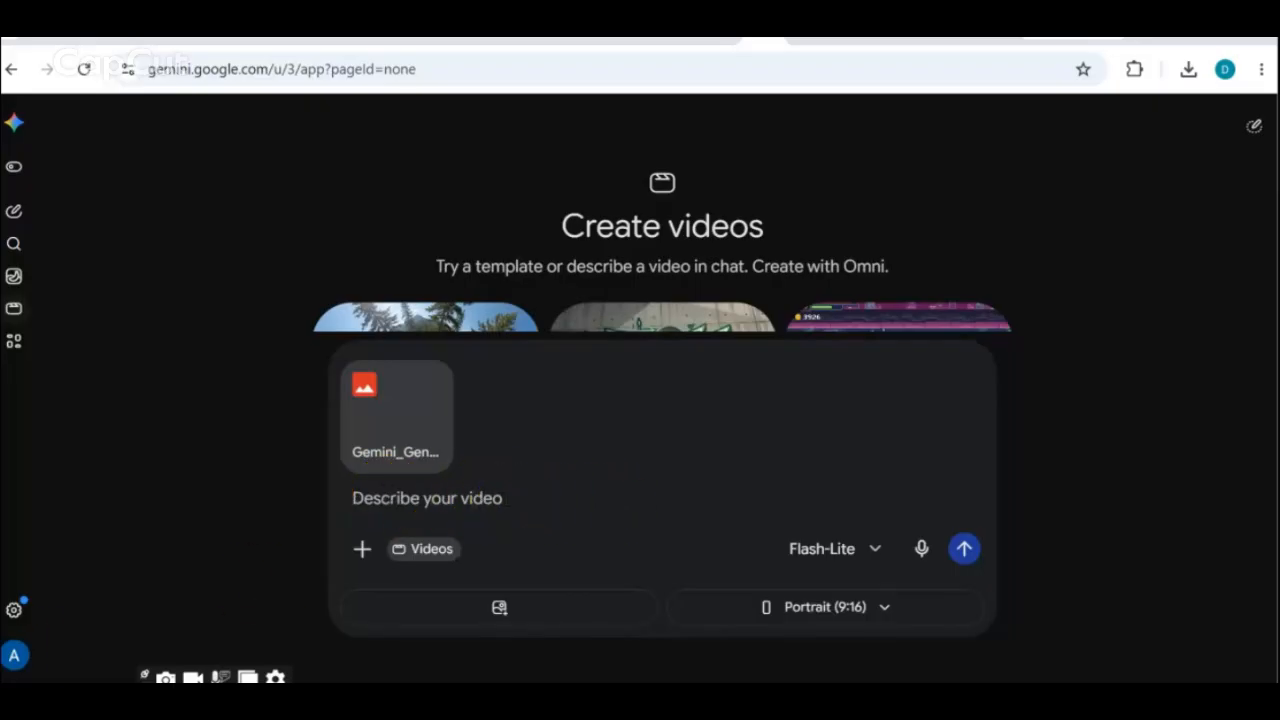
Enter the video prompt describing the woman touching her warm/sun-exposed skin and speaking the hook line in British English
{"action": "type", "text": "The Woman touches her warm/sun-exposed skin, speaking in British English \"Girl… if your skin feels HOT after being out in the sun, try this!\"  (she then Hold up the Aloe Pura Aloe Vera After Sun Lotion and show the front of the tube.)  and says \"This Aloe Vera After Sun Lotion instantly cools and soothes sun-exposed skin.\""}
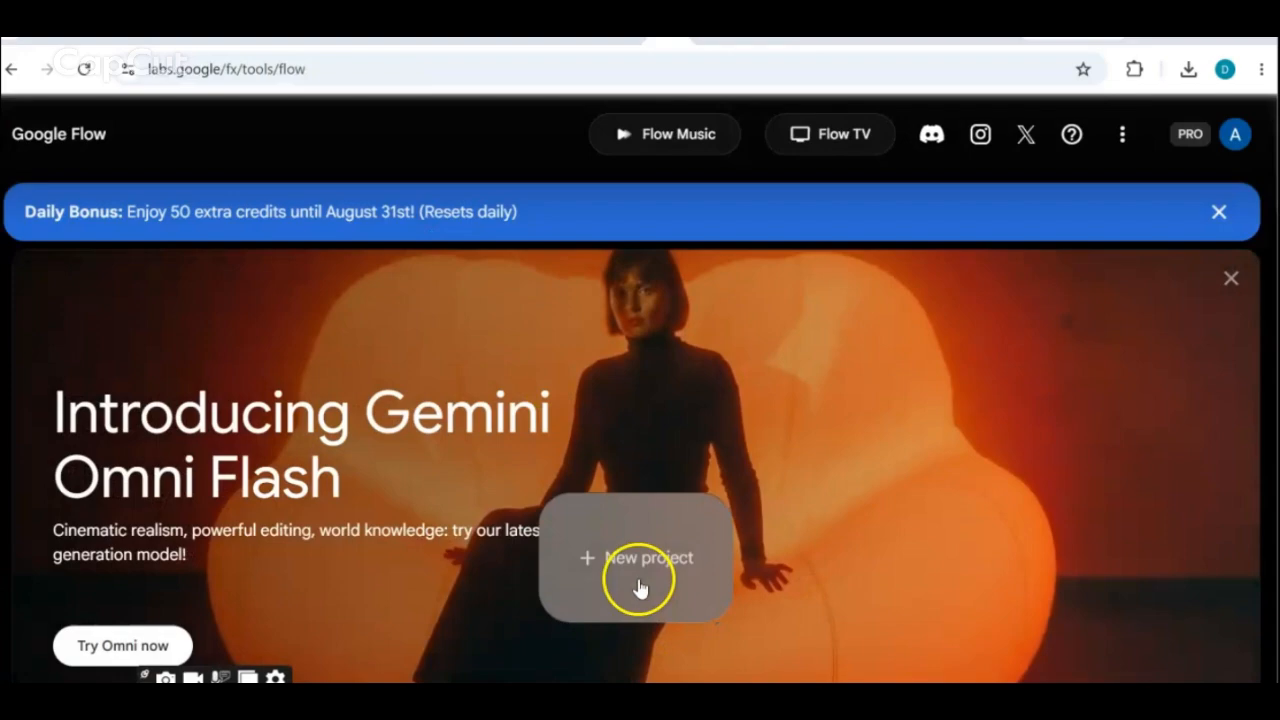
Create a new Google Flow project and submit the downloaded image of the woman holding the lotion for video generation
{"action": "left_click", "coordinate": [639, 580]}
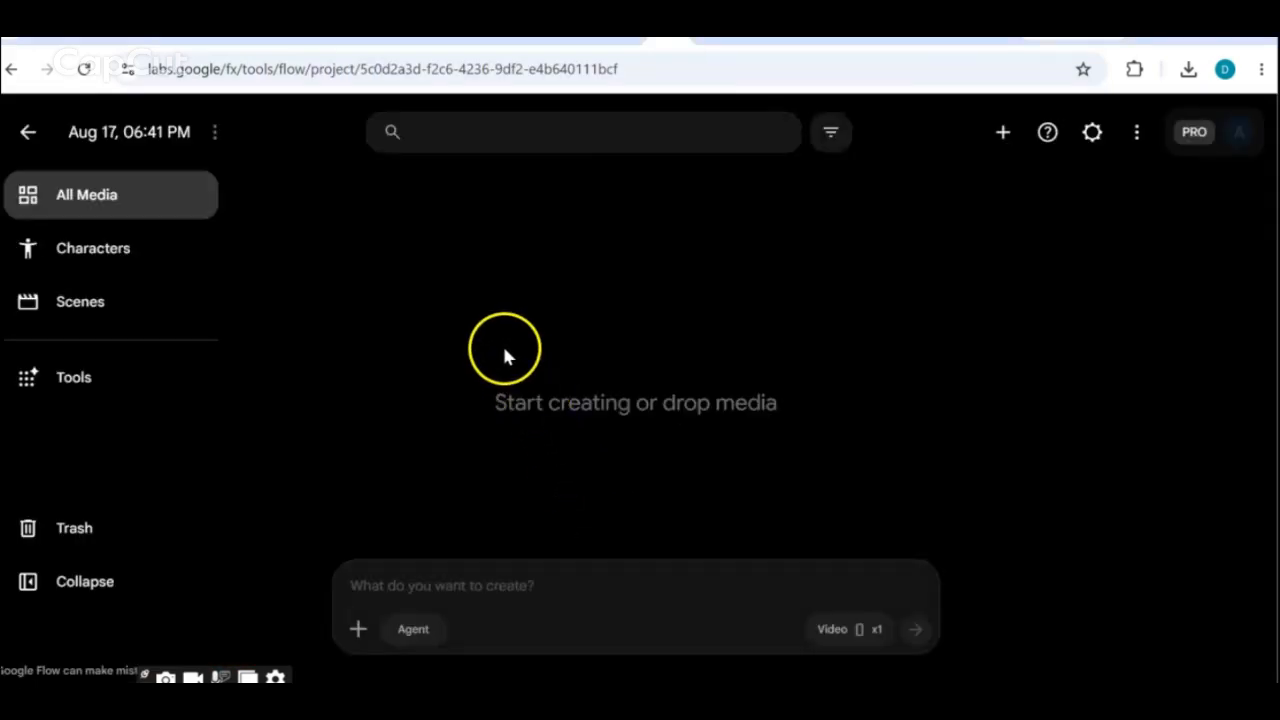
{"action": "left_click", "coordinate": [359, 630]}
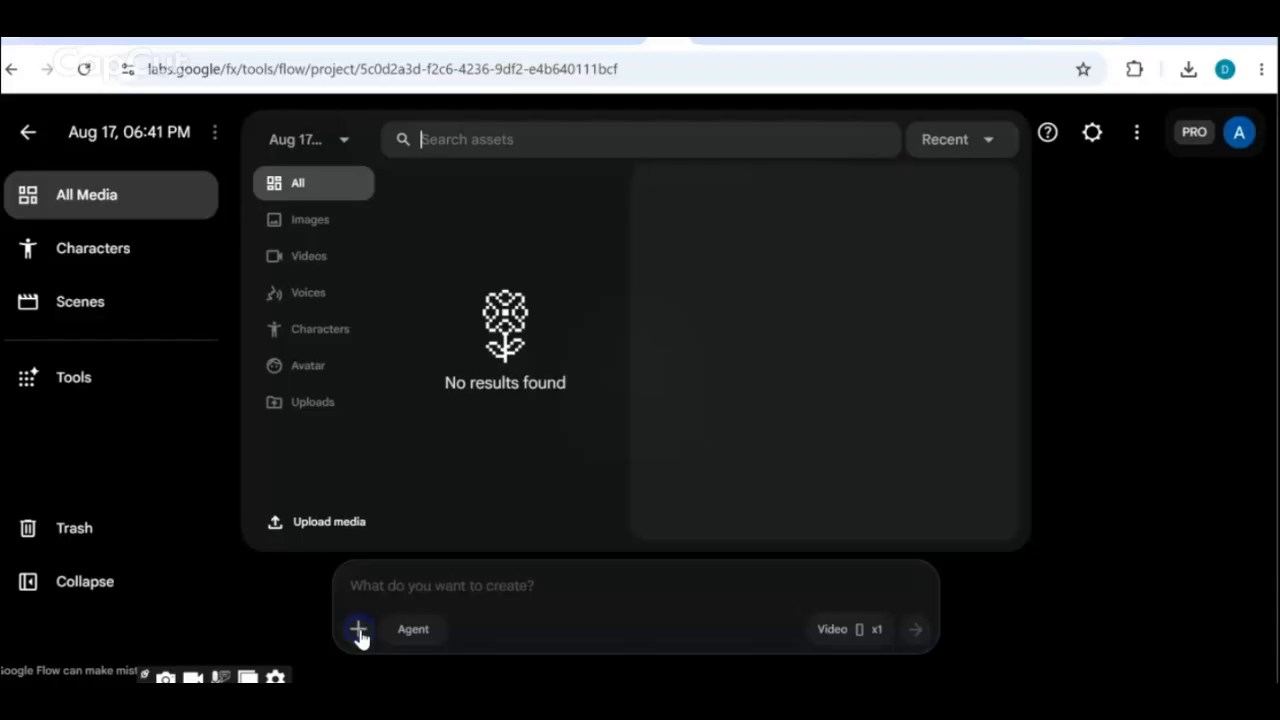
{"action": "left_click", "coordinate": [332, 521]}
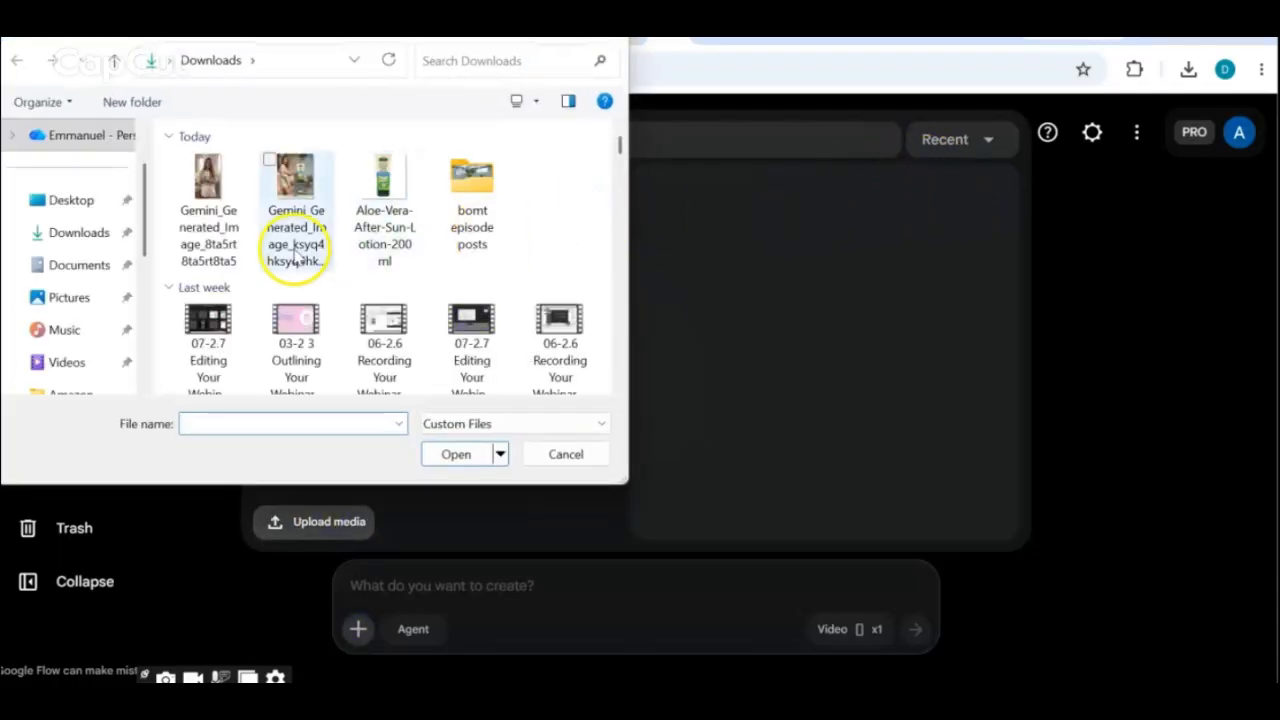
{"action": "left_click", "coordinate": [207, 208]}
{"action": "left_click", "coordinate": [442, 455]}
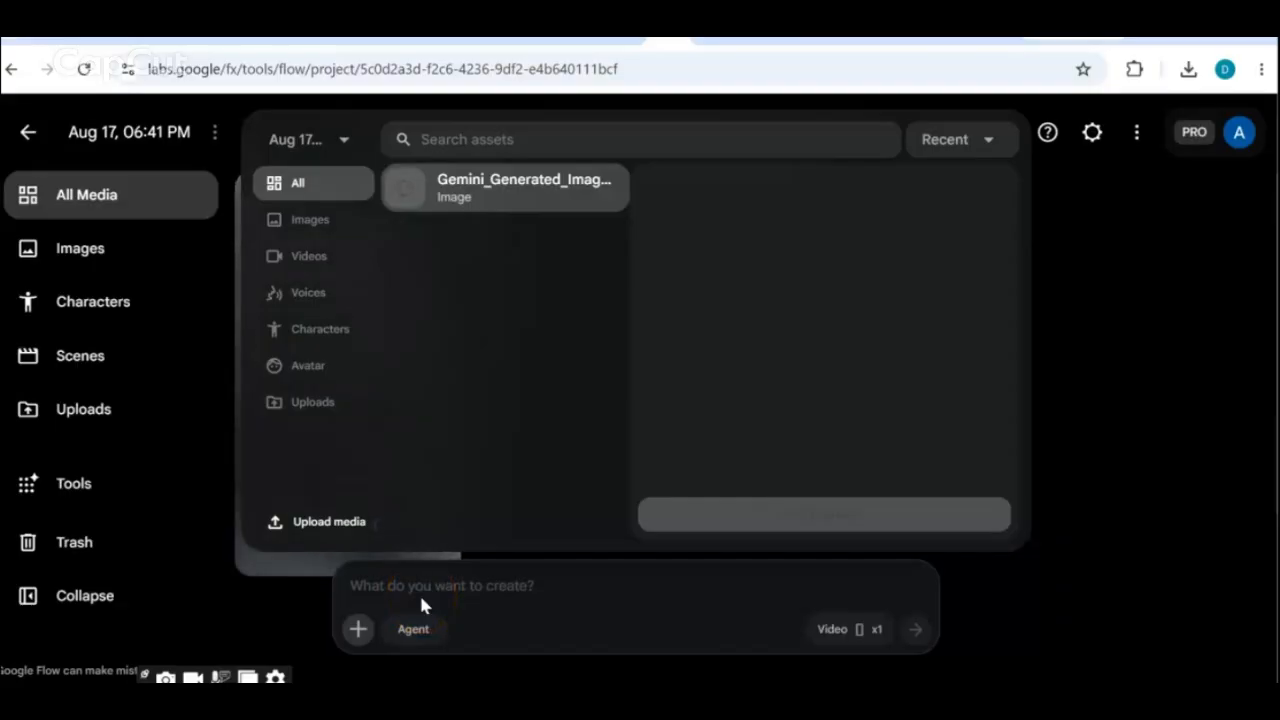
{"action": "left_click", "coordinate": [915, 629]}
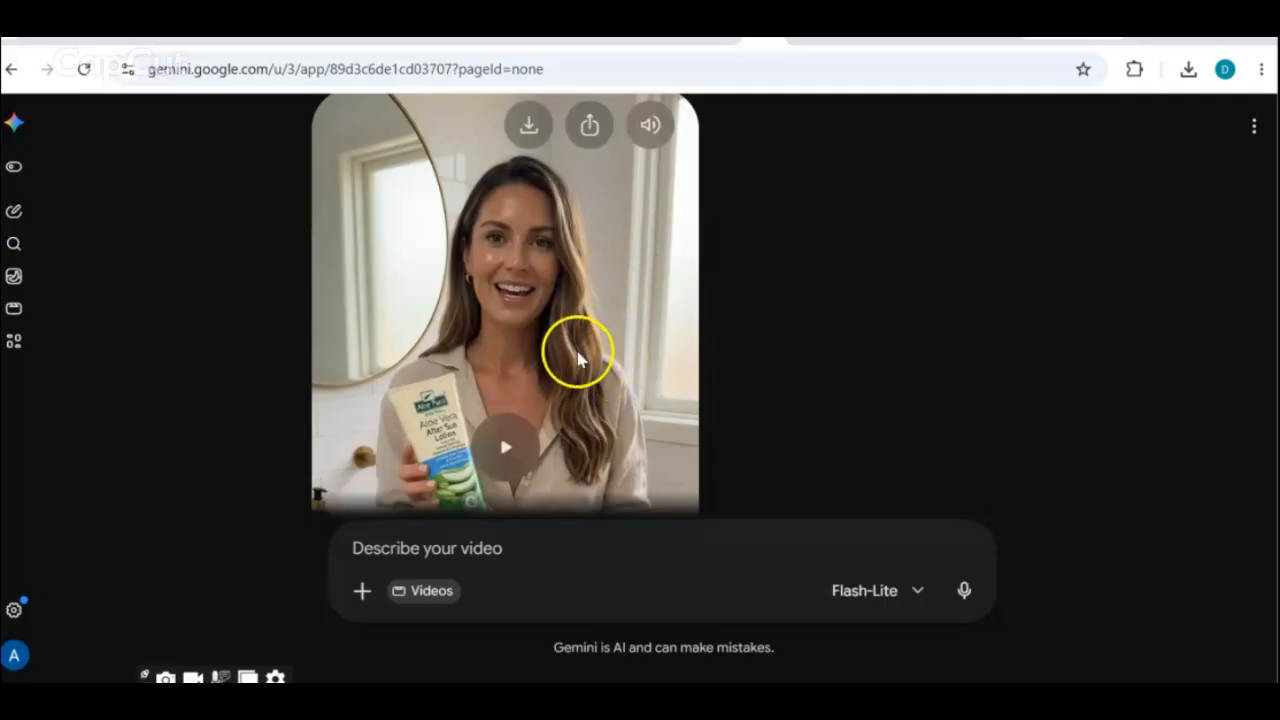
Play the generated Gemini video of the woman presenting the after-sun lotion and pause it after reviewing
{"action": "left_click", "coordinate": [506, 447]}
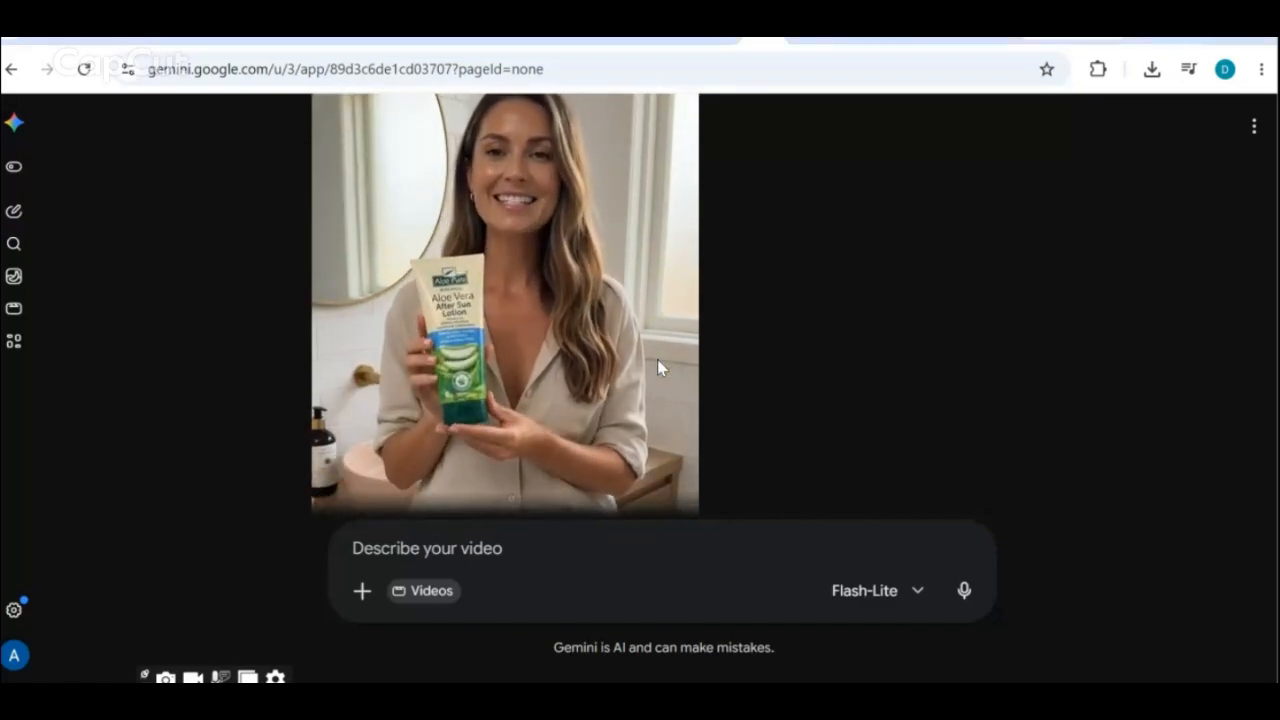
{"action": "left_click", "coordinate": [571, 340]}
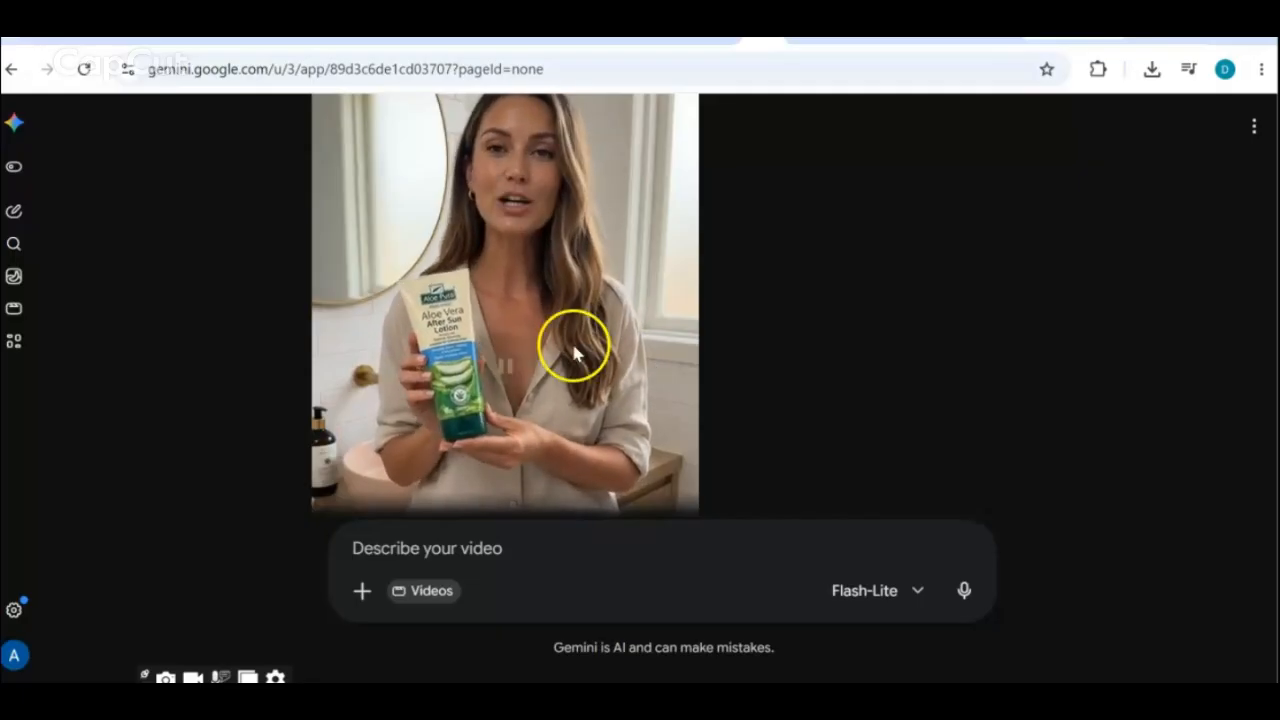
{"action": "left_click", "coordinate": [503, 370]}
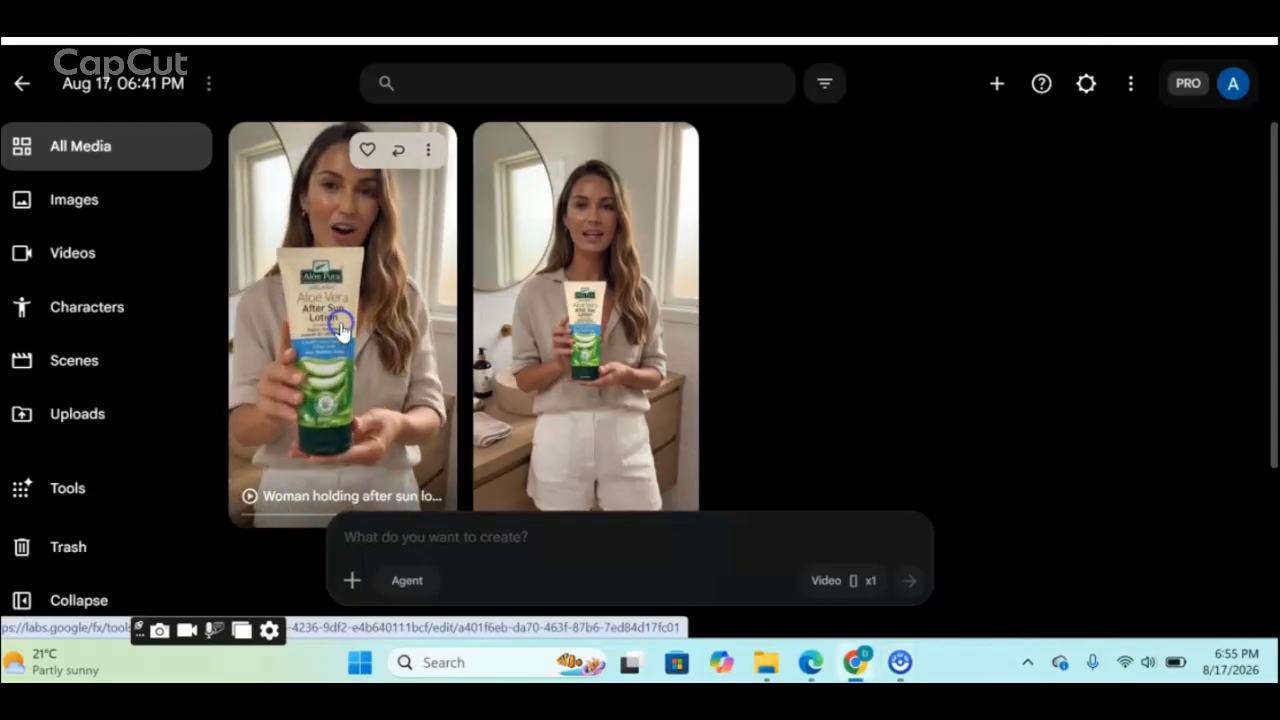
Switch to Google Flow, review the generated video of the woman holding the after-sun lotion in full screen, and exit full screen
{"action": "left_click", "coordinate": [341, 330]}
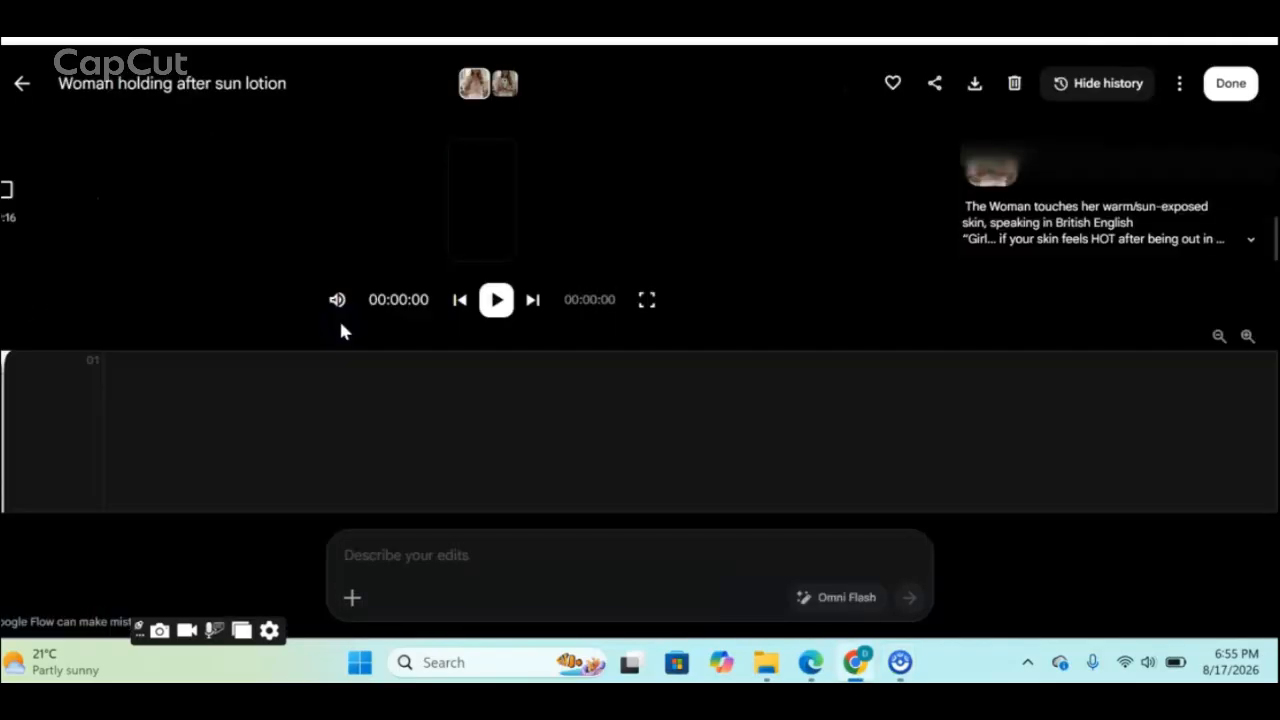
{"action": "left_click", "coordinate": [646, 298]}
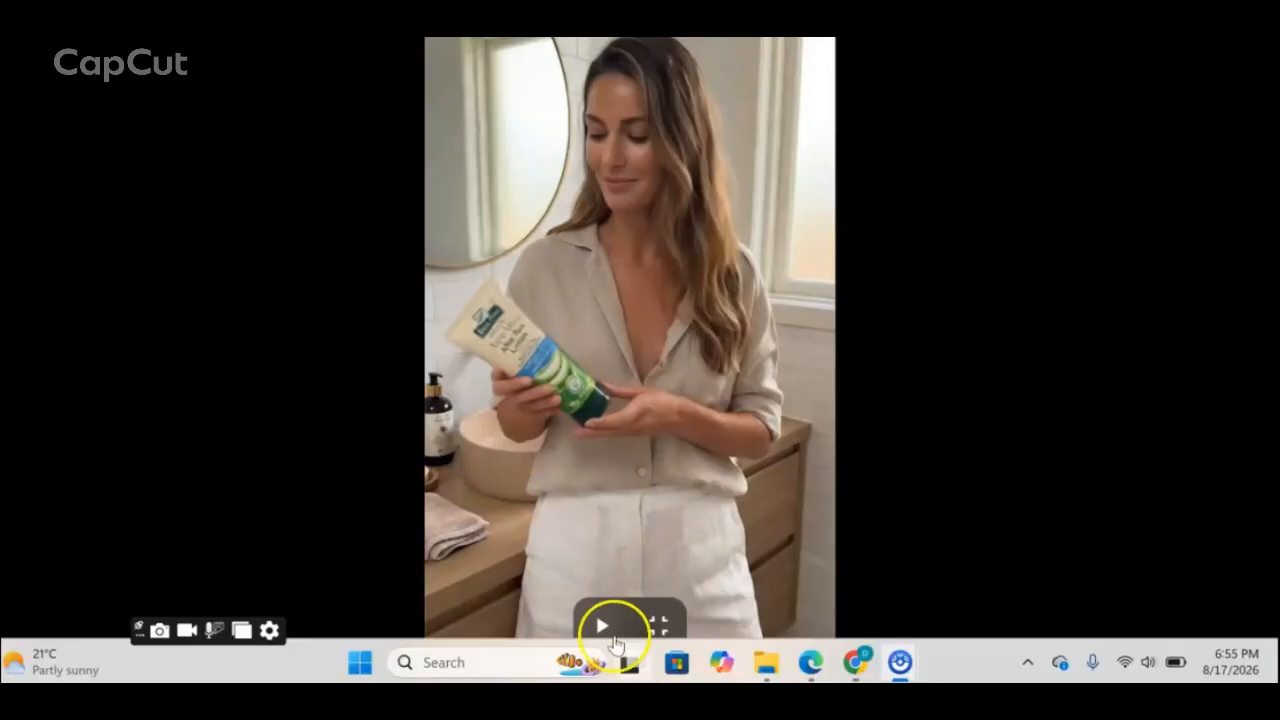
{"action": "left_click", "coordinate": [603, 624]}
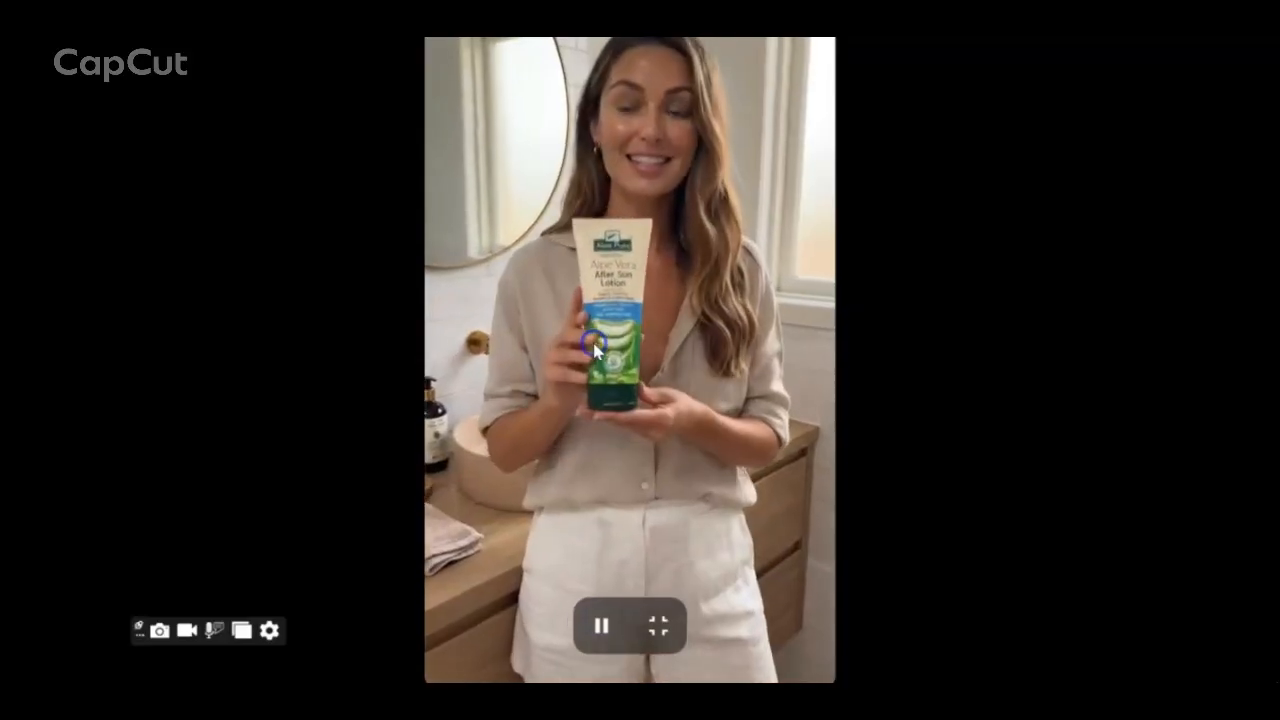
{"action": "left_click", "coordinate": [603, 627]}
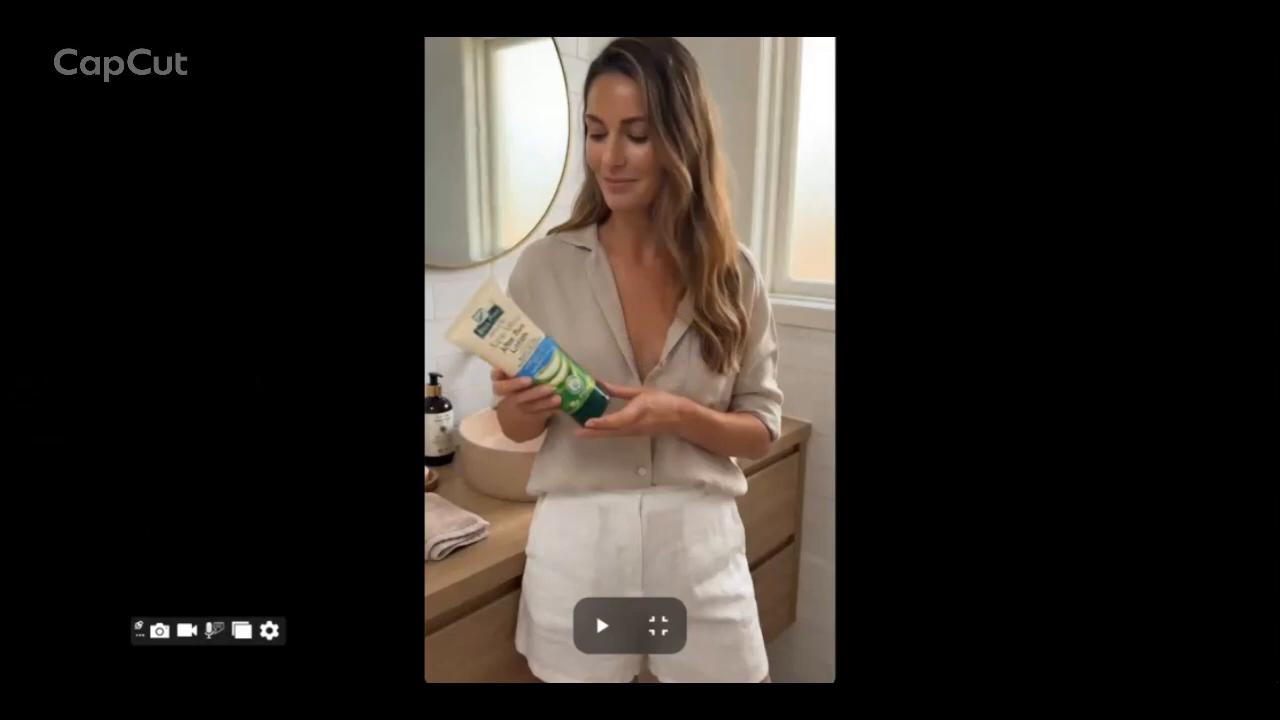
{"action": "left_click", "coordinate": [658, 625]}
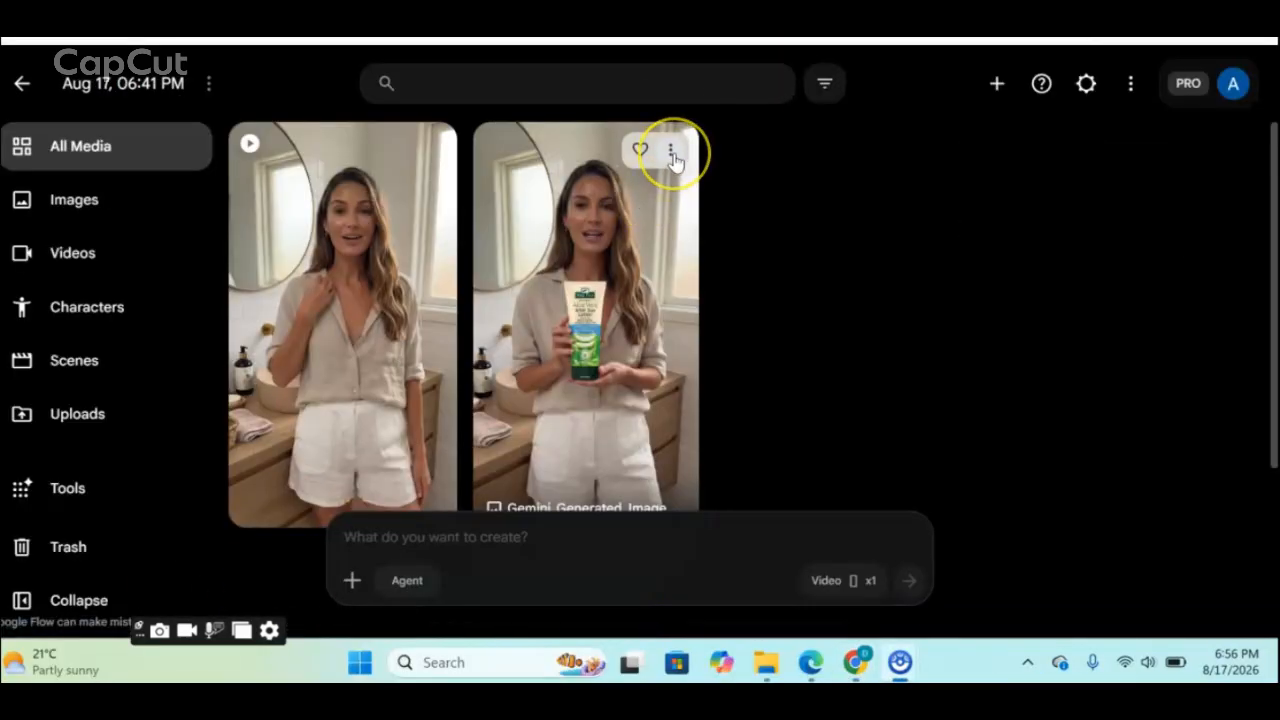
Reuse the Flow video's prompt, replace its text with the arm-application scene and the British English "It feels so refreshing" and "aloe love" lines, and submit it
{"action": "left_click", "coordinate": [671, 152]}
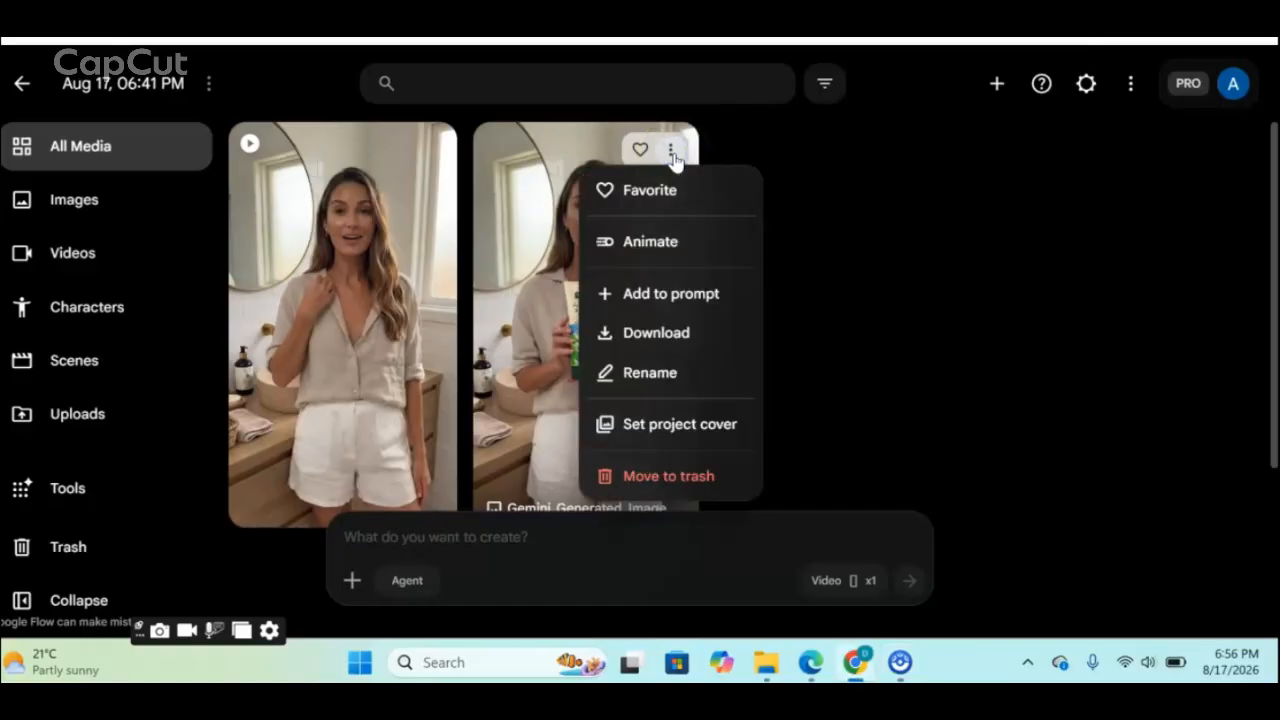
{"action": "left_click", "coordinate": [623, 332]}
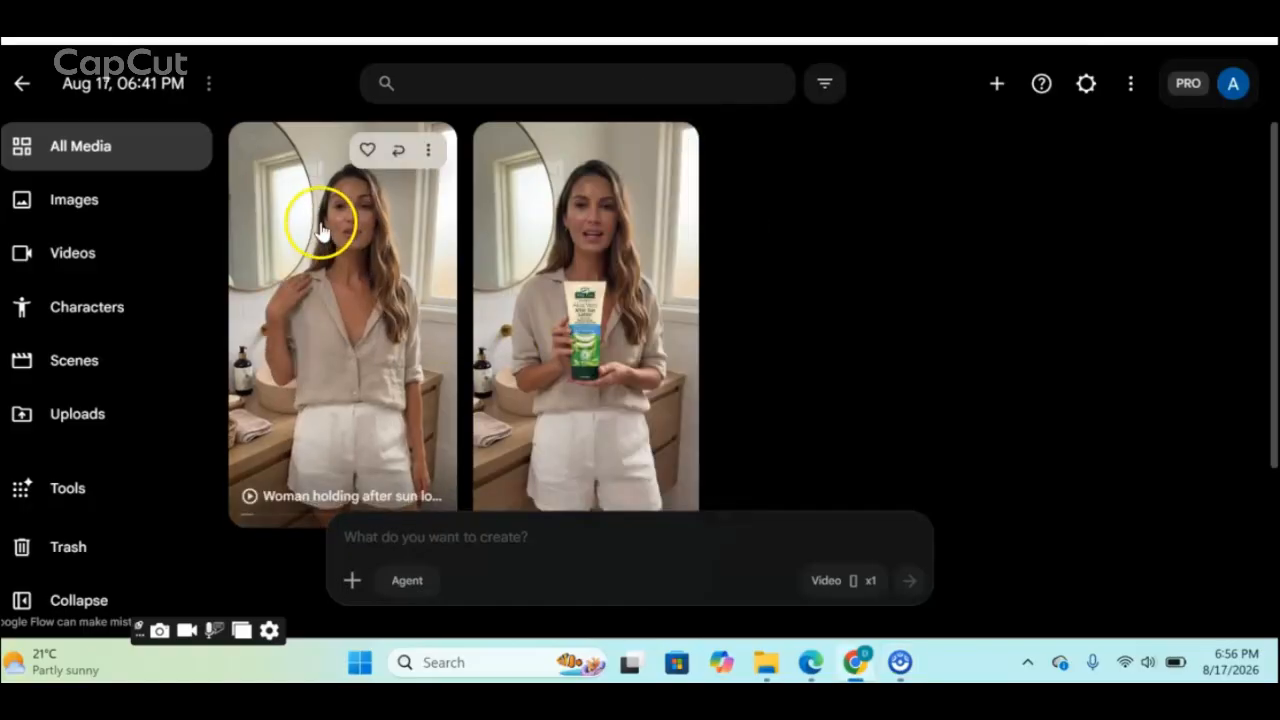
{"action": "left_click", "coordinate": [429, 155]}
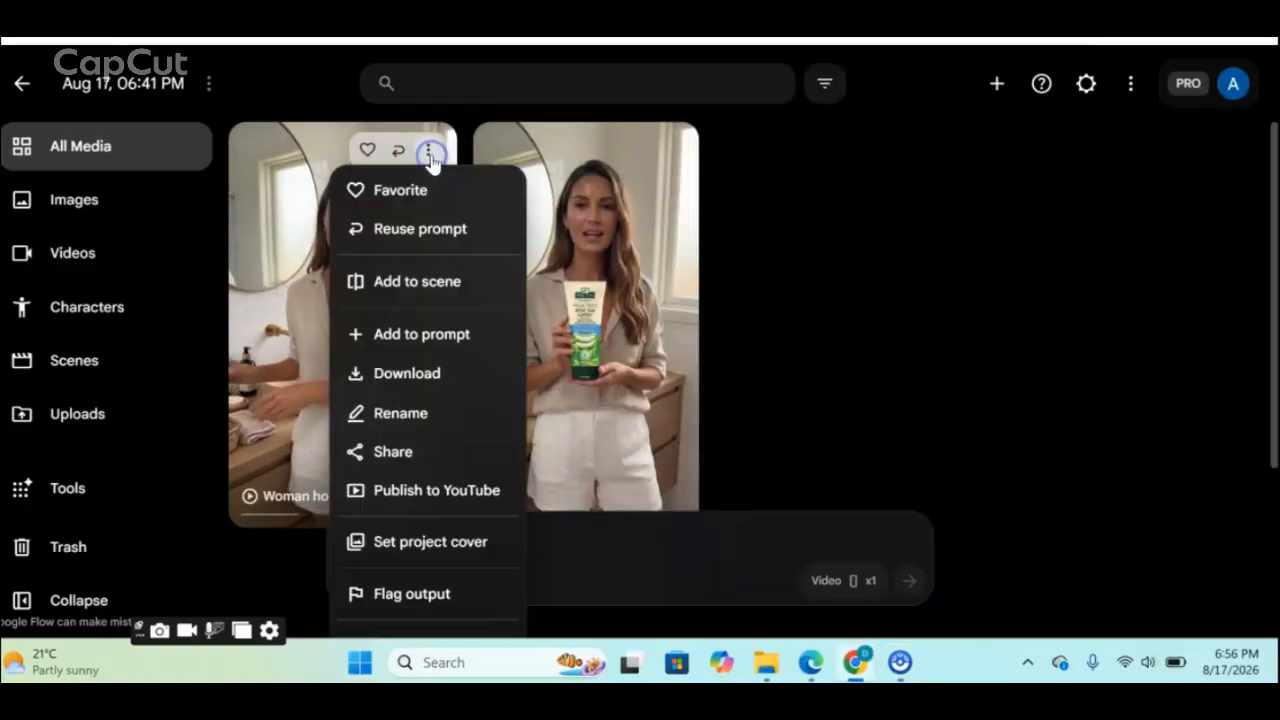
{"action": "left_click", "coordinate": [441, 240]}
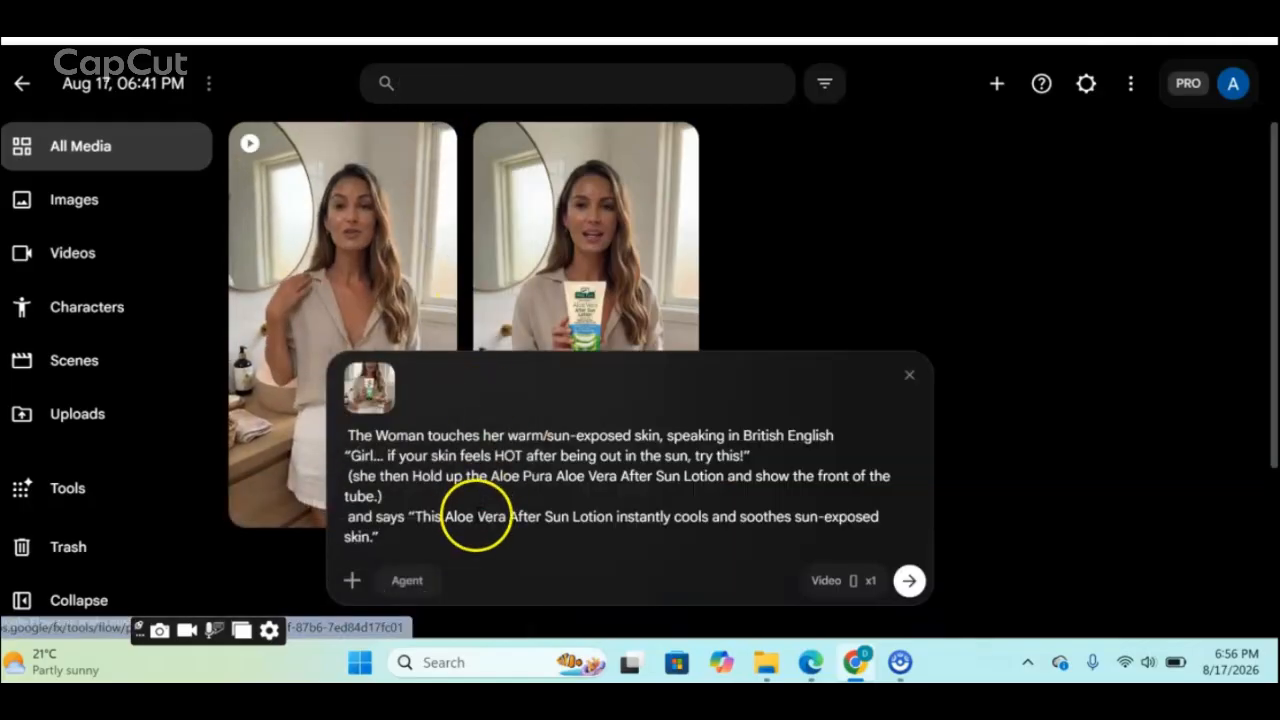
{"action": "key", "text": "ctrl+a"}
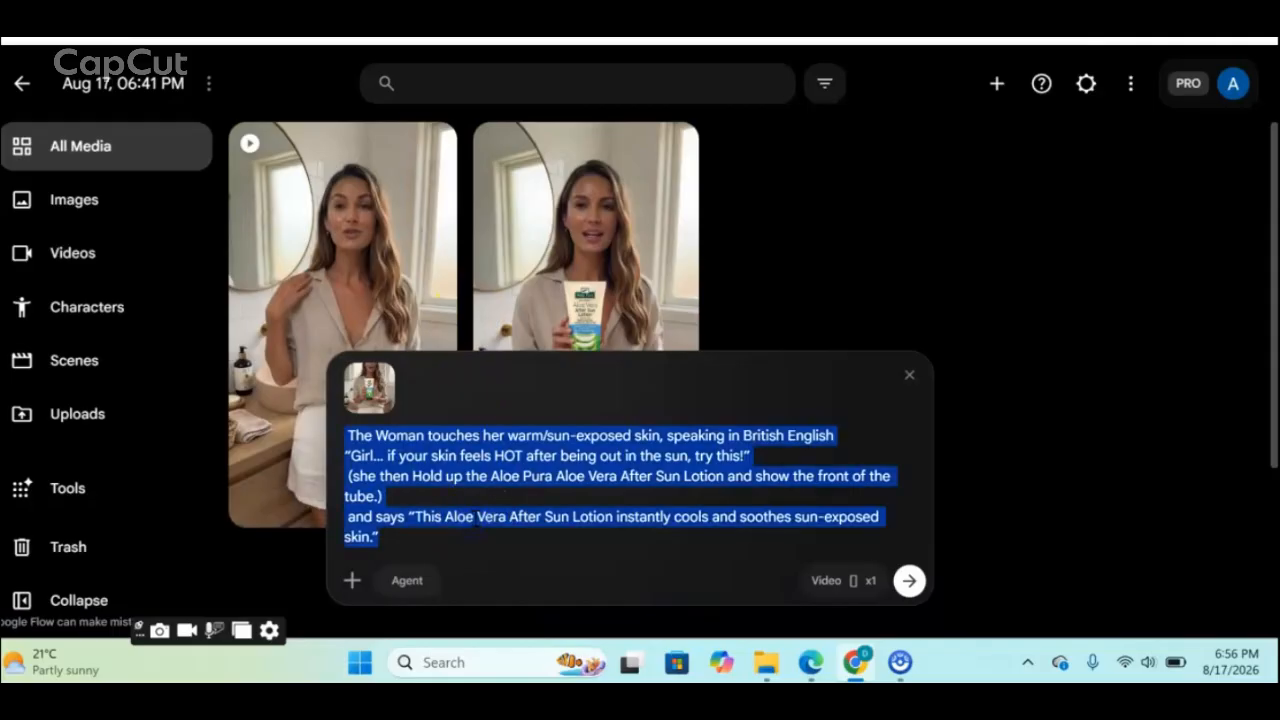
{"action": "key", "text": "BackSpace"}
{"action": "type", "text": "the lady continues to Apply a small amount to arm and gently rub it in. she says in British English \"It feels so refreshing, while aloe vera helps hydrate and nourish your skin.\"  (she then Smile, hold the product toward camera.)  \"So after a sunny day, don't just leave your skin struggling. Give it some aloe love!"}
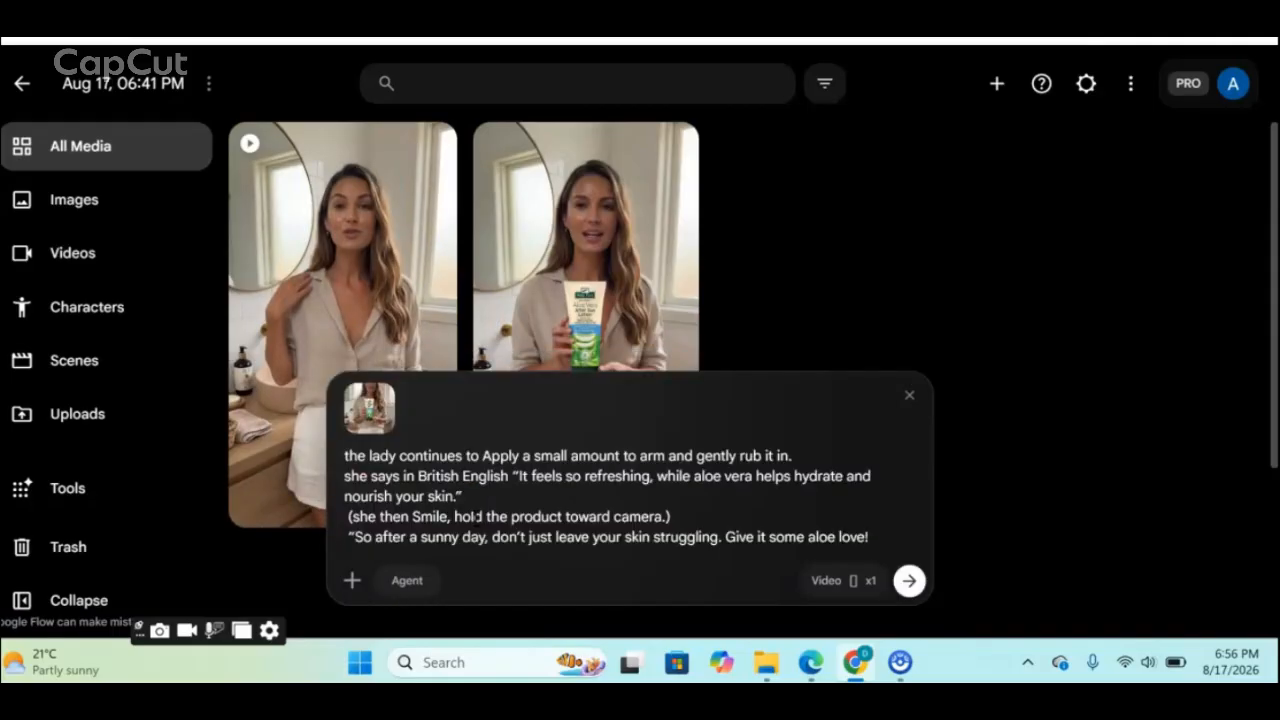
{"action": "left_click", "coordinate": [913, 583]}
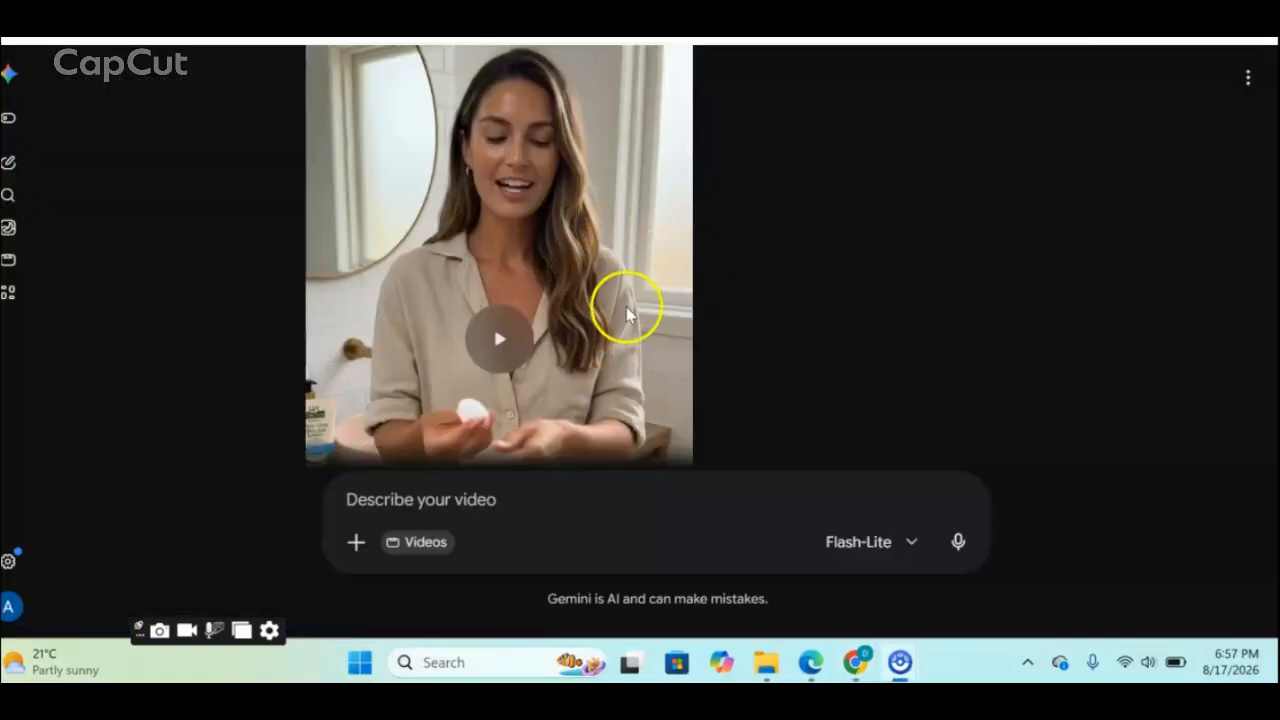
Review the lotion-application video in Gemini, and the Google Flow version in full screen and on its timeline
{"action": "left_click", "coordinate": [505, 338]}
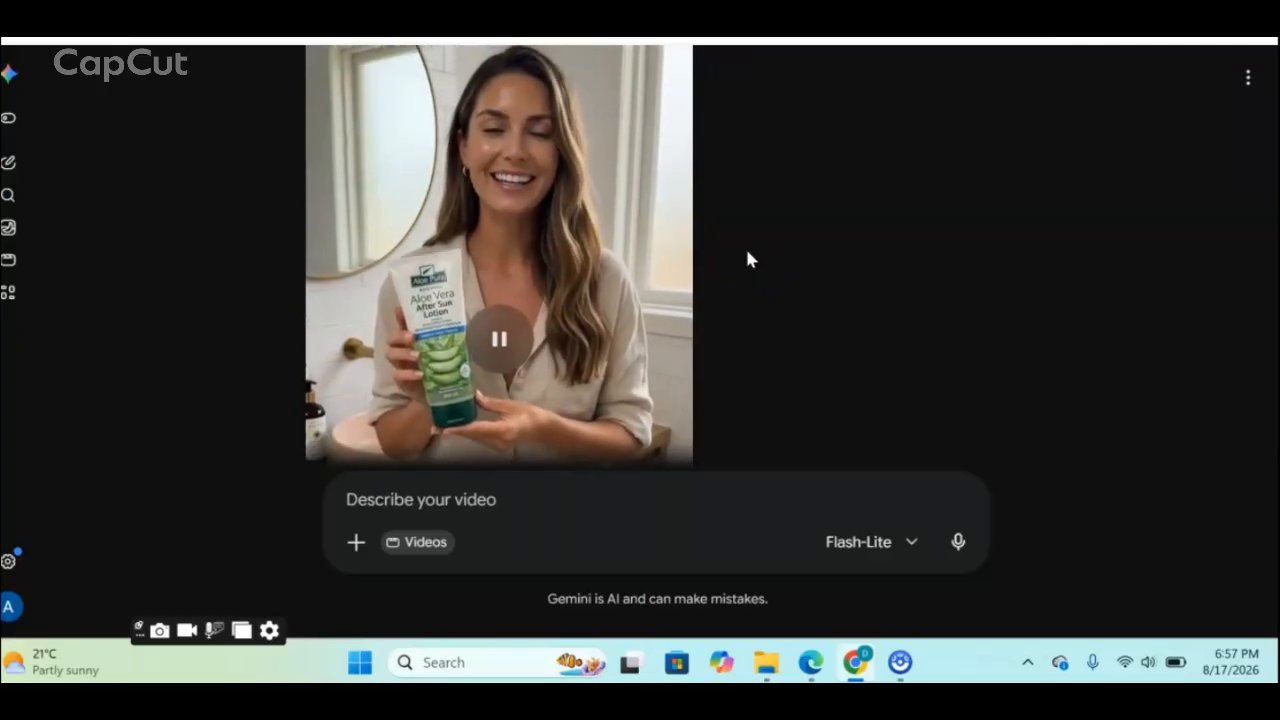
{"action": "left_click", "coordinate": [490, 345]}
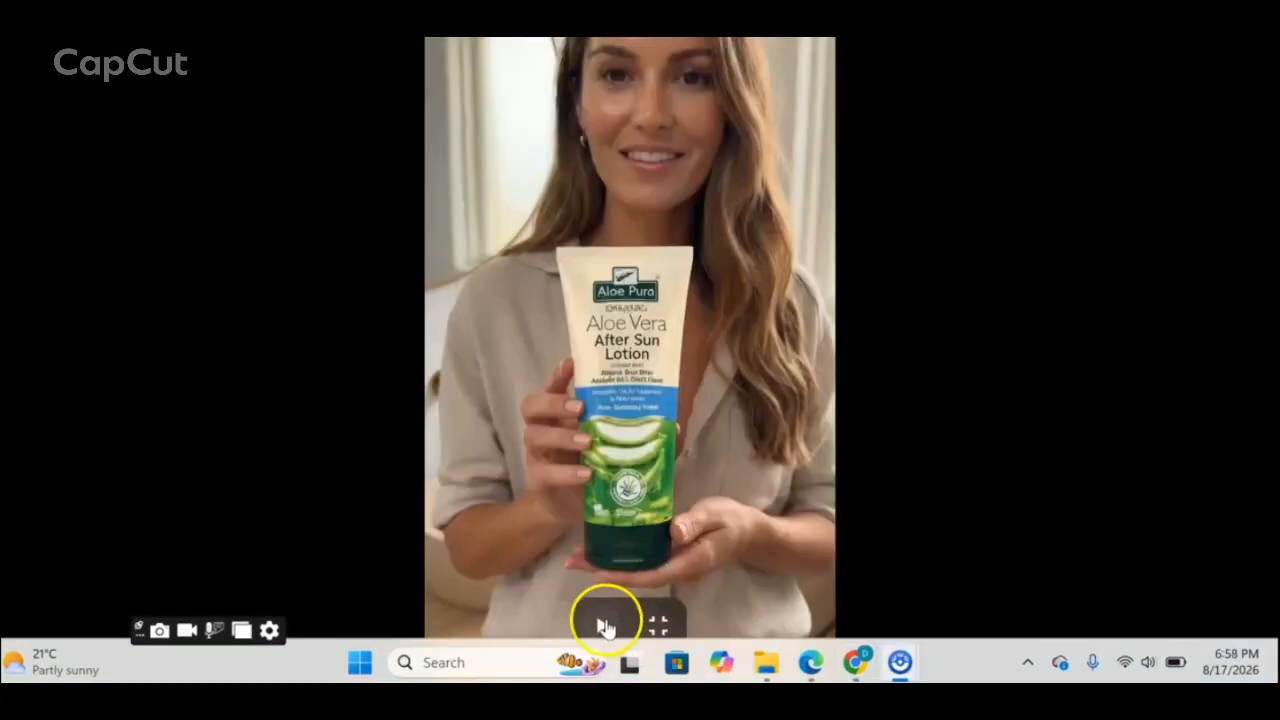
{"action": "left_click", "coordinate": [600, 625]}
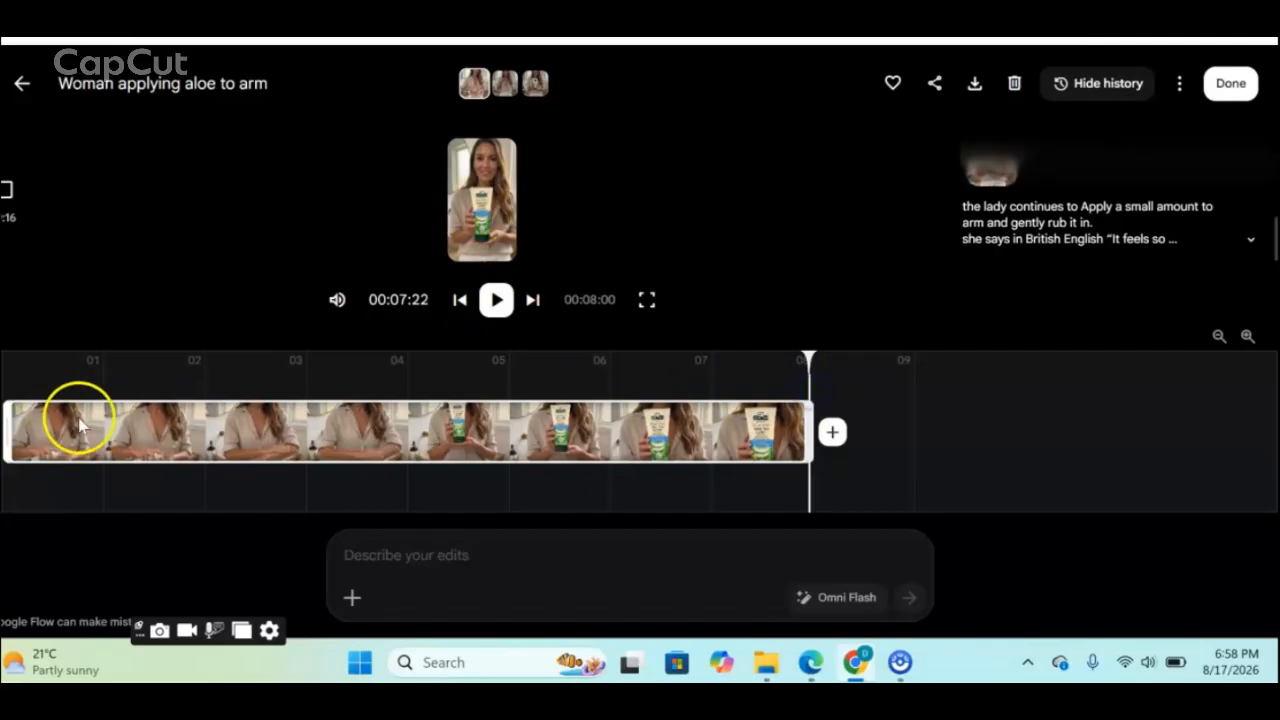
{"action": "left_click", "coordinate": [28, 432]}
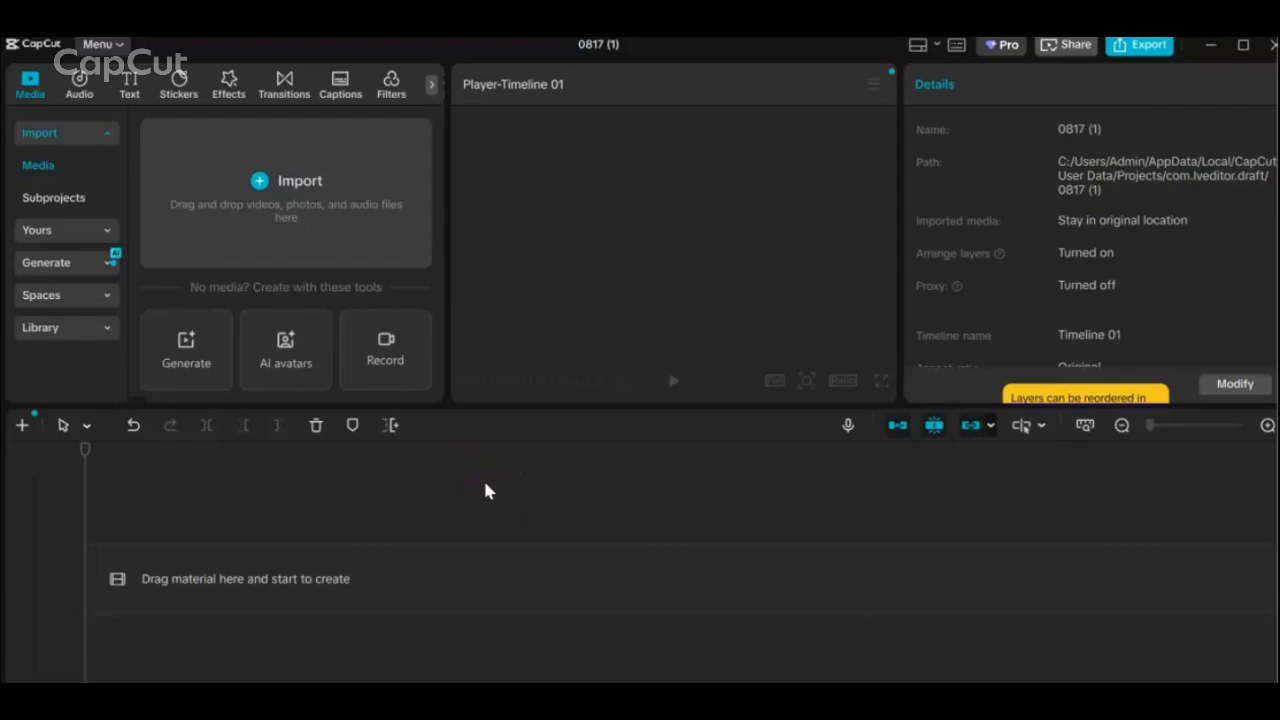
In CapCut, import the four generated lotion videos from the Downloads folder, from The_Woman_touches_her_warm_sun through Woman_applying_aloe_to_arm
{"action": "left_click", "coordinate": [258, 184]}
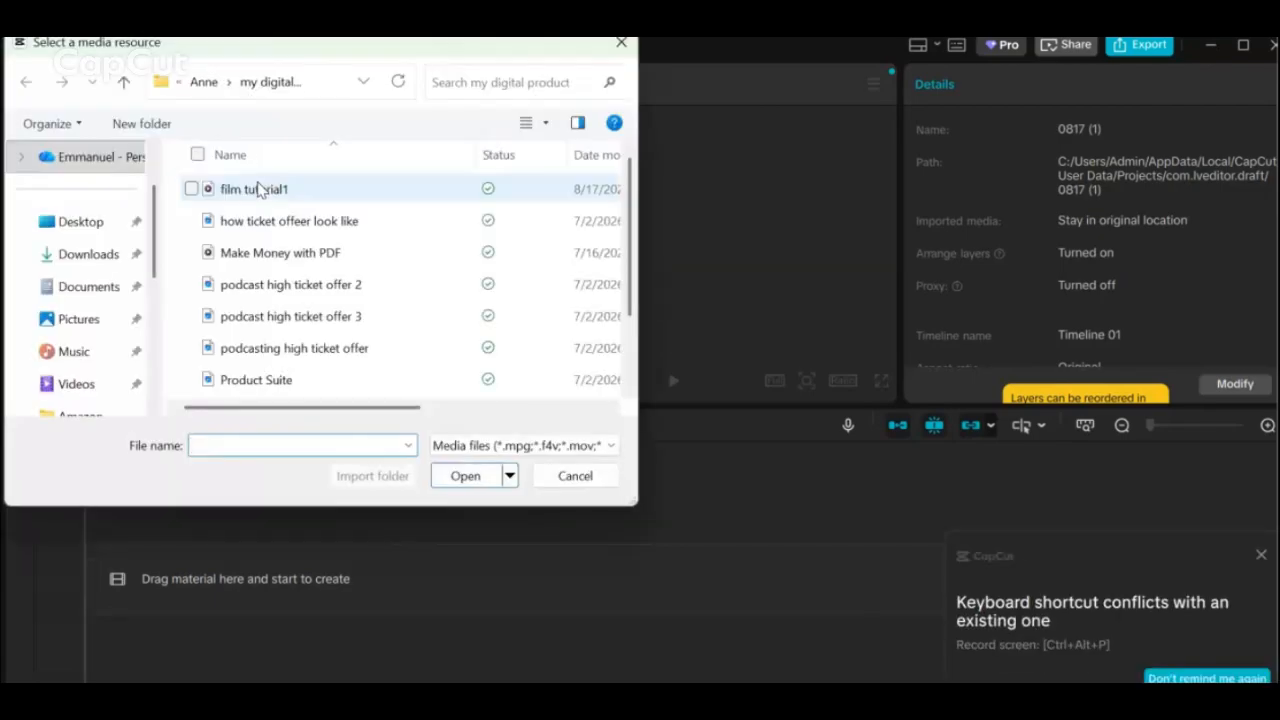
{"action": "left_click", "coordinate": [82, 252]}
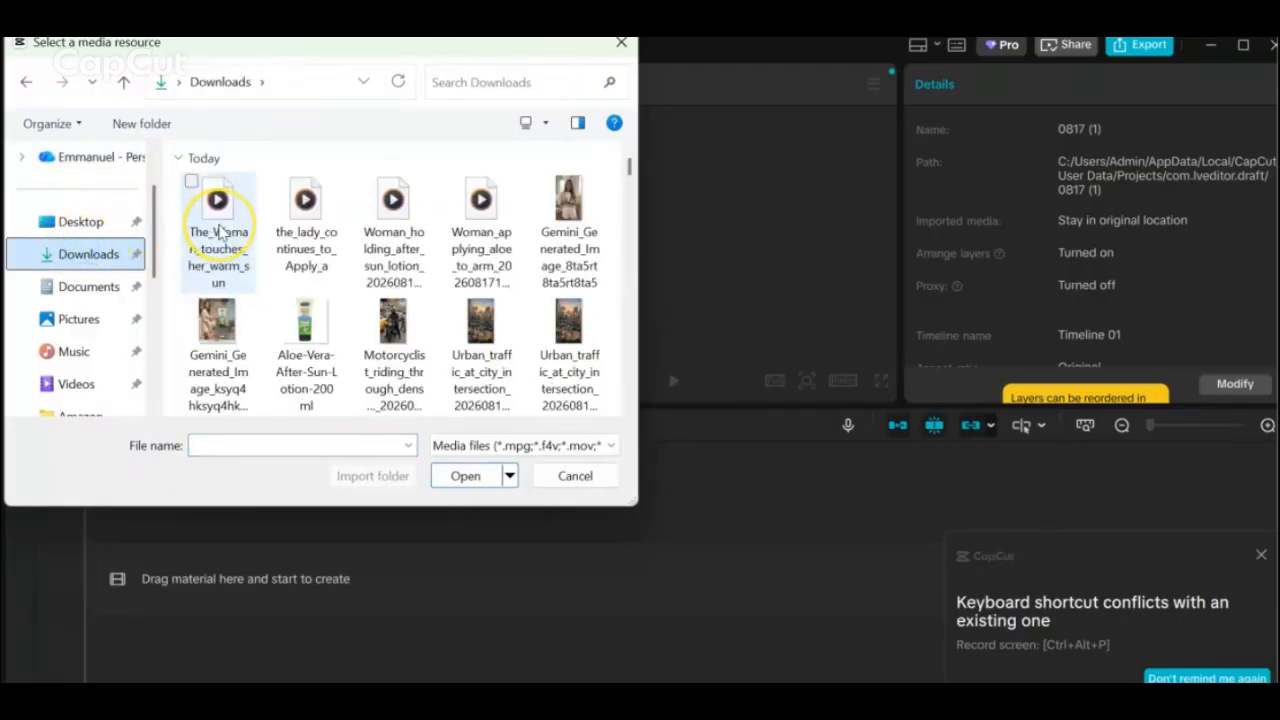
{"action": "left_click", "coordinate": [218, 230]}
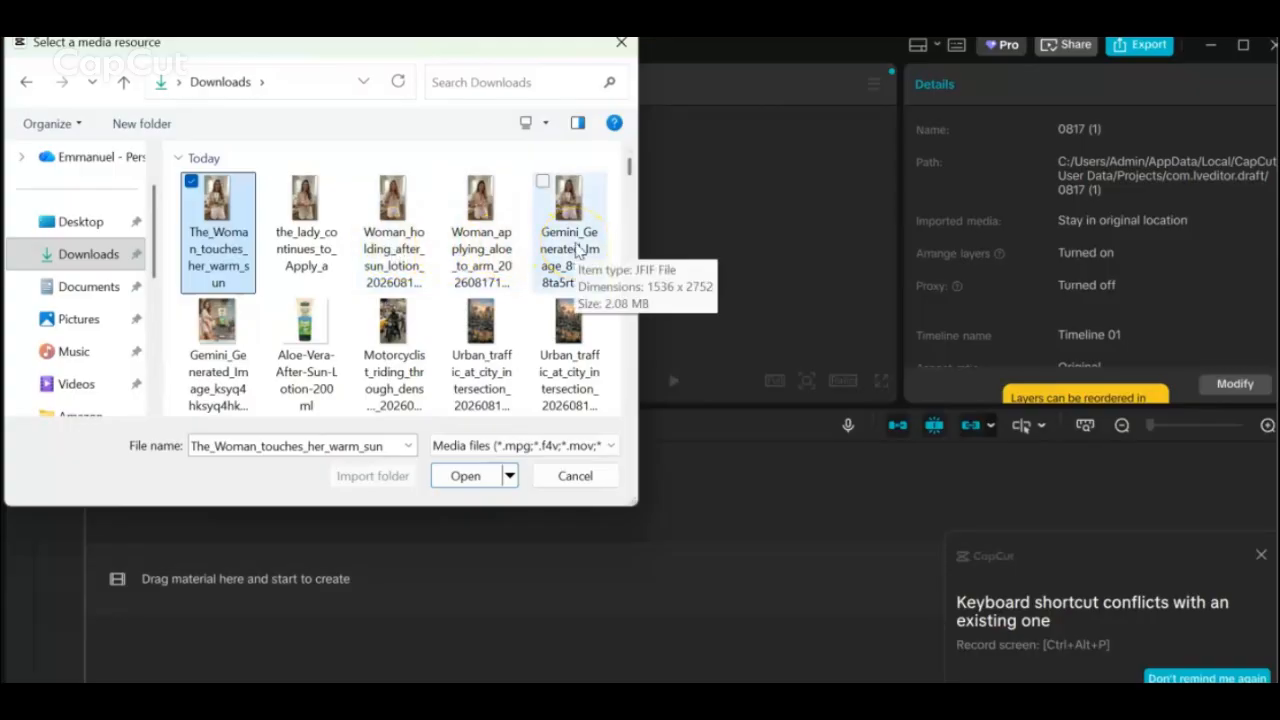
{"action": "left_click", "coordinate": [480, 262], "text": "shift"}
{"action": "left_click", "coordinate": [465, 476]}
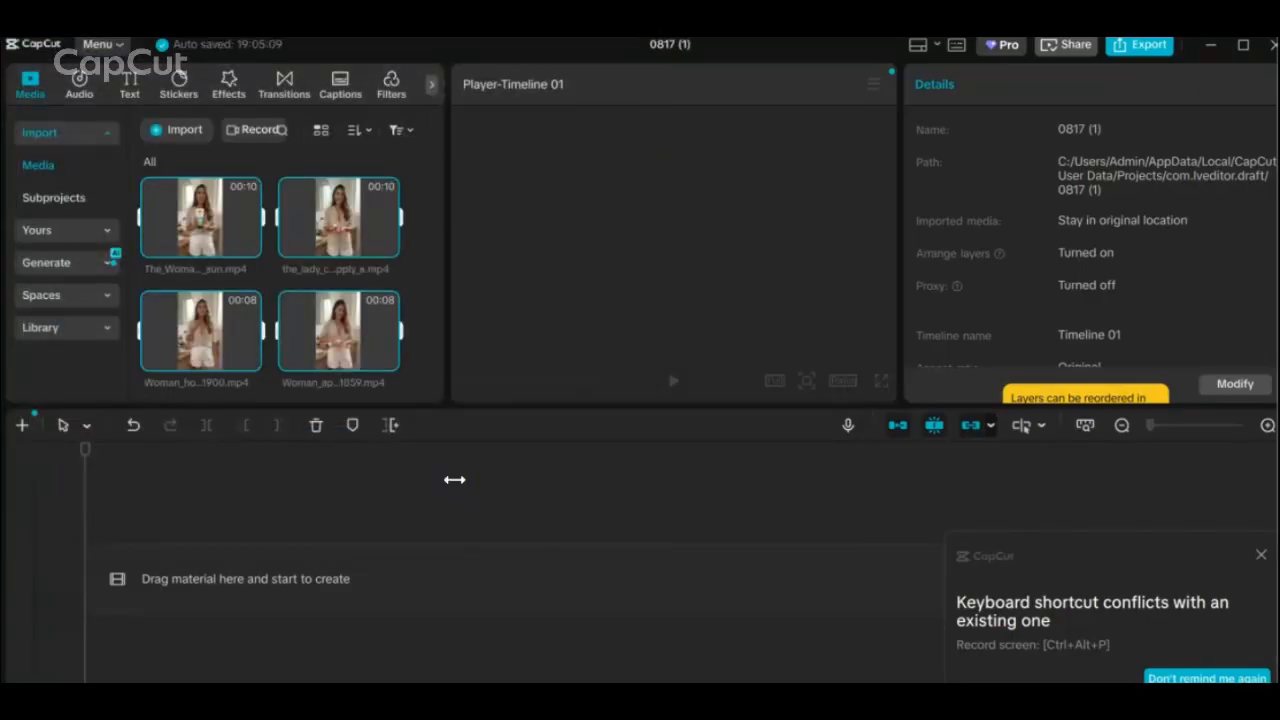
Place the clips on the timeline in order: The_Woman_touches_her_warm_sun, Woman_holding_after_sun_lotion, Woman_applying_aloe_to_arm, the_lady_continues_to_Apply_a
{"action": "left_click", "coordinate": [234, 222]}
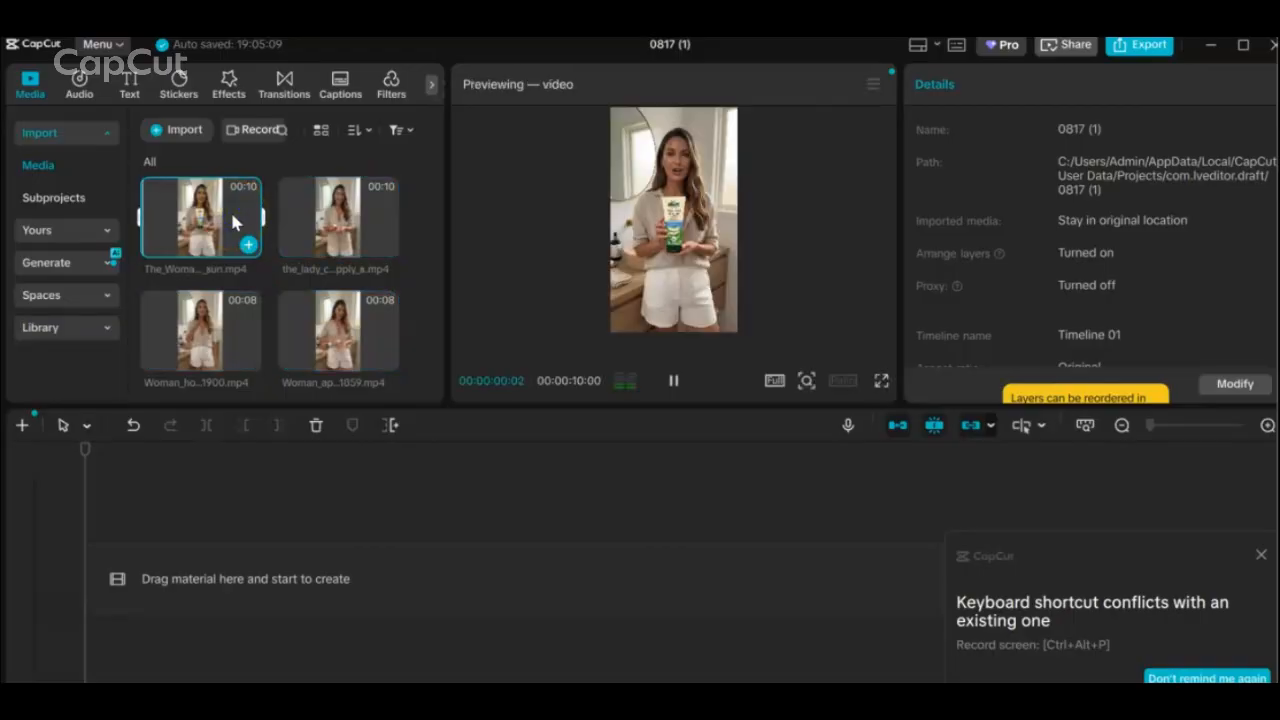
{"action": "left_click", "coordinate": [248, 244]}
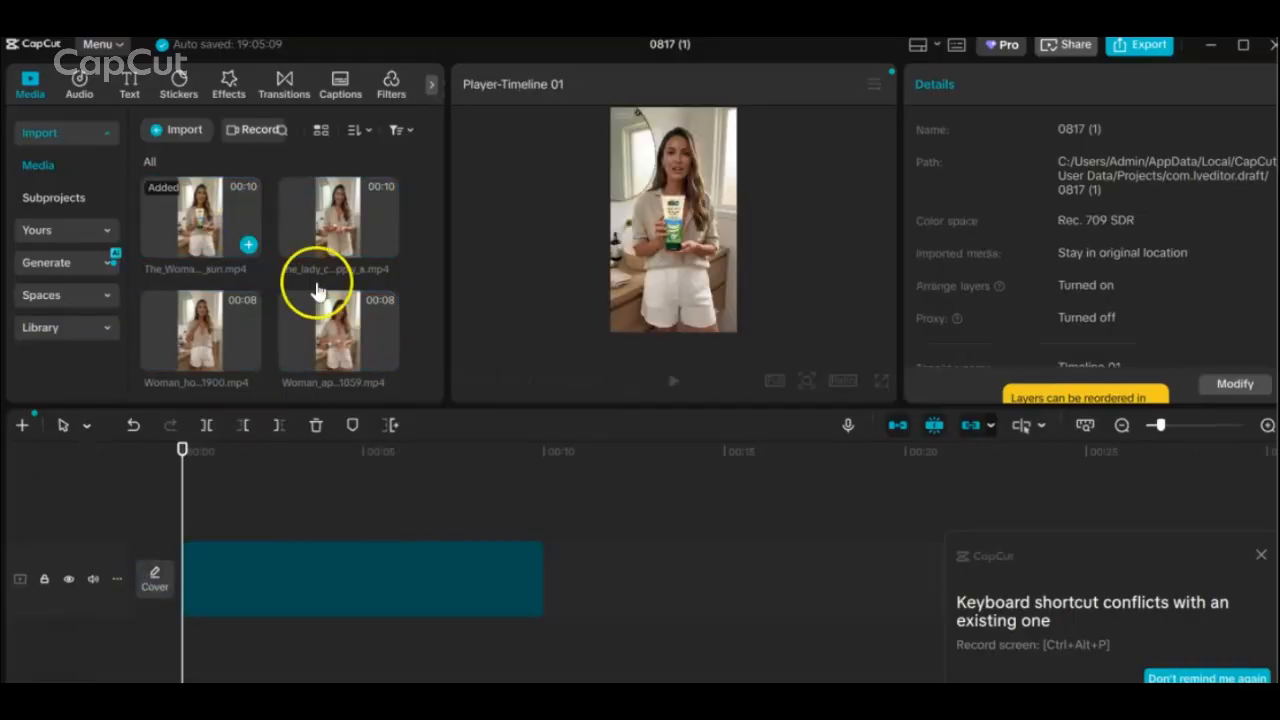
{"action": "left_click_drag", "start_coordinate": [225, 323], "coordinate": [549, 580]}
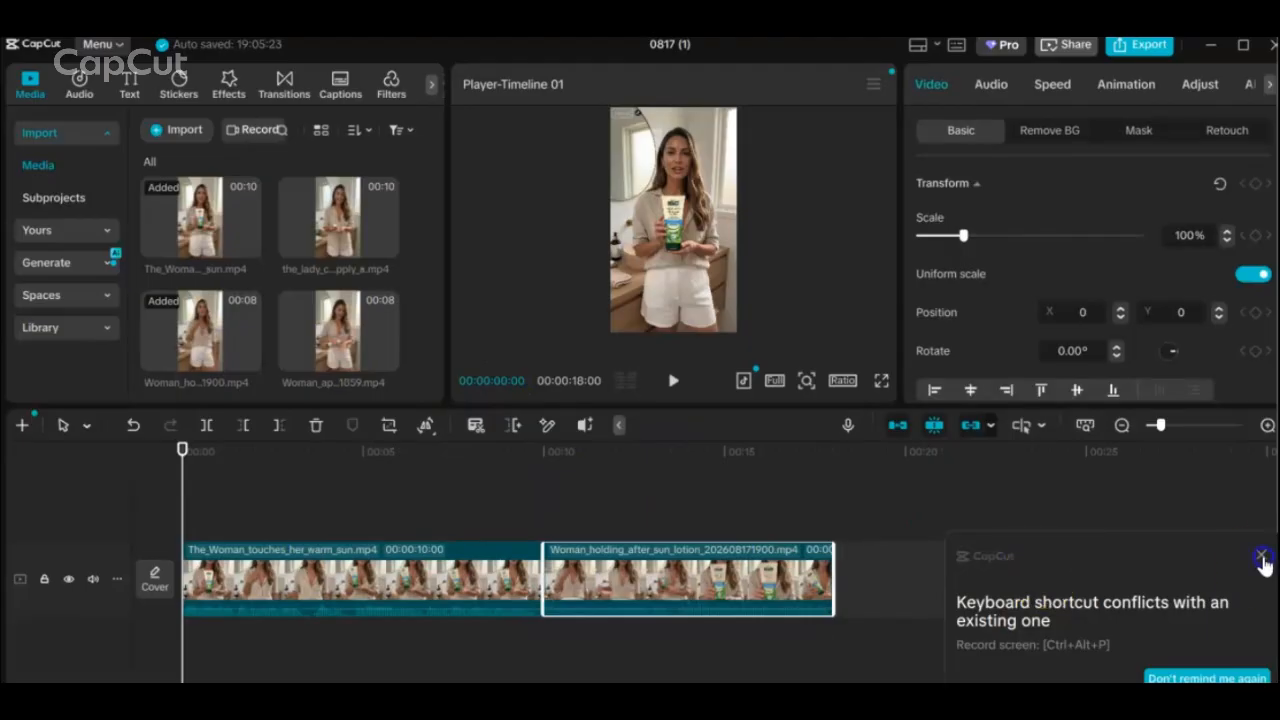
{"action": "left_click", "coordinate": [1261, 556]}
{"action": "left_click_drag", "start_coordinate": [349, 341], "coordinate": [841, 580]}
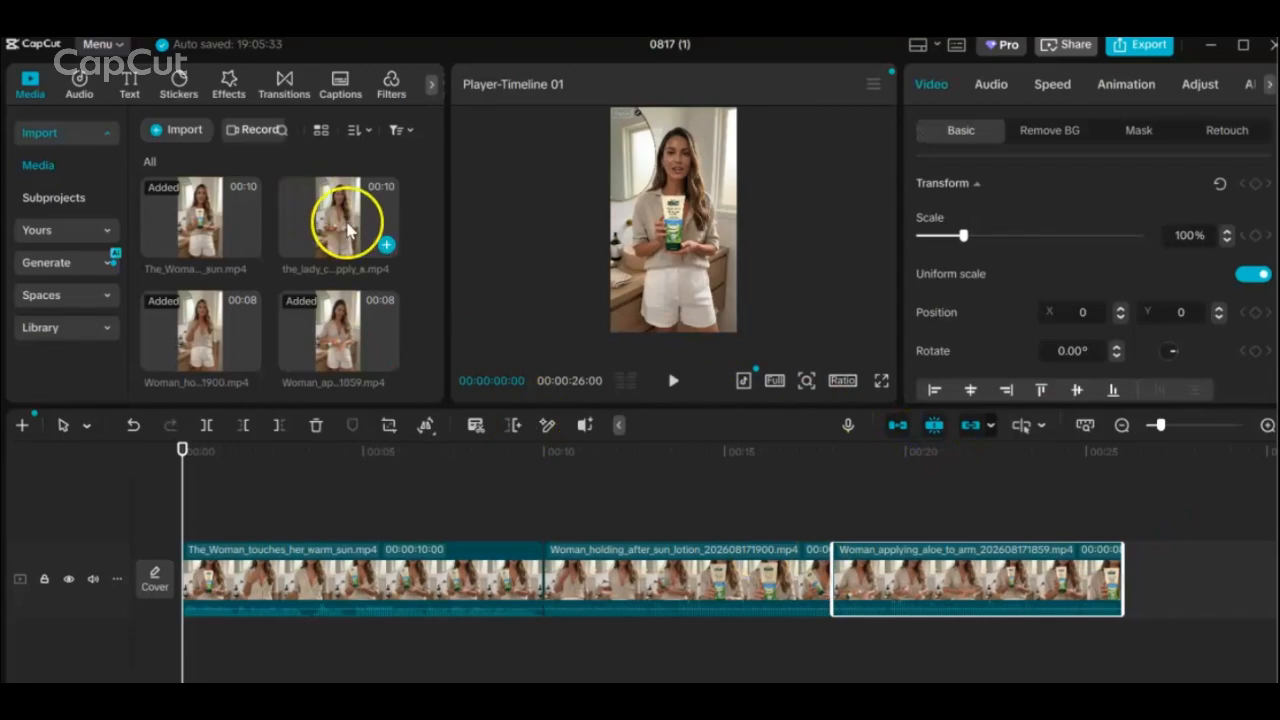
{"action": "left_click_drag", "start_coordinate": [343, 220], "coordinate": [1127, 575]}
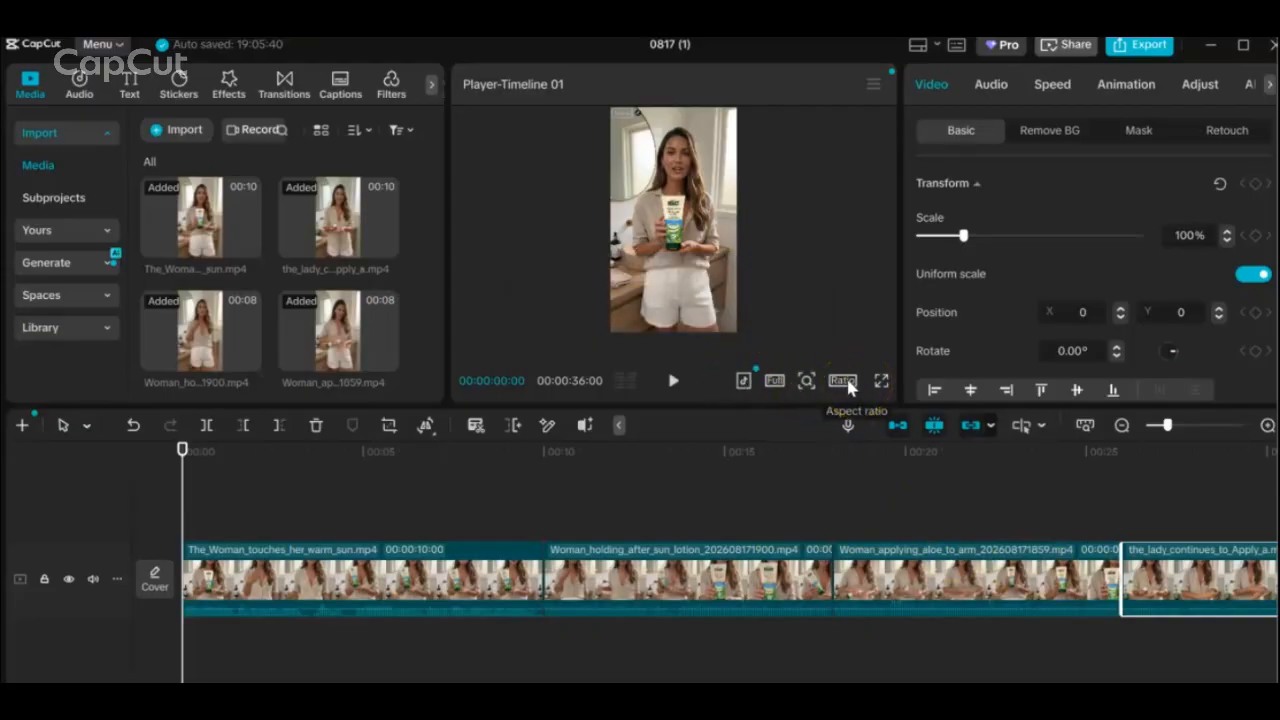
Set the project's aspect ratio to 9:16 and preview the opening seconds of the assembled video in full screen
{"action": "left_click", "coordinate": [843, 381]}
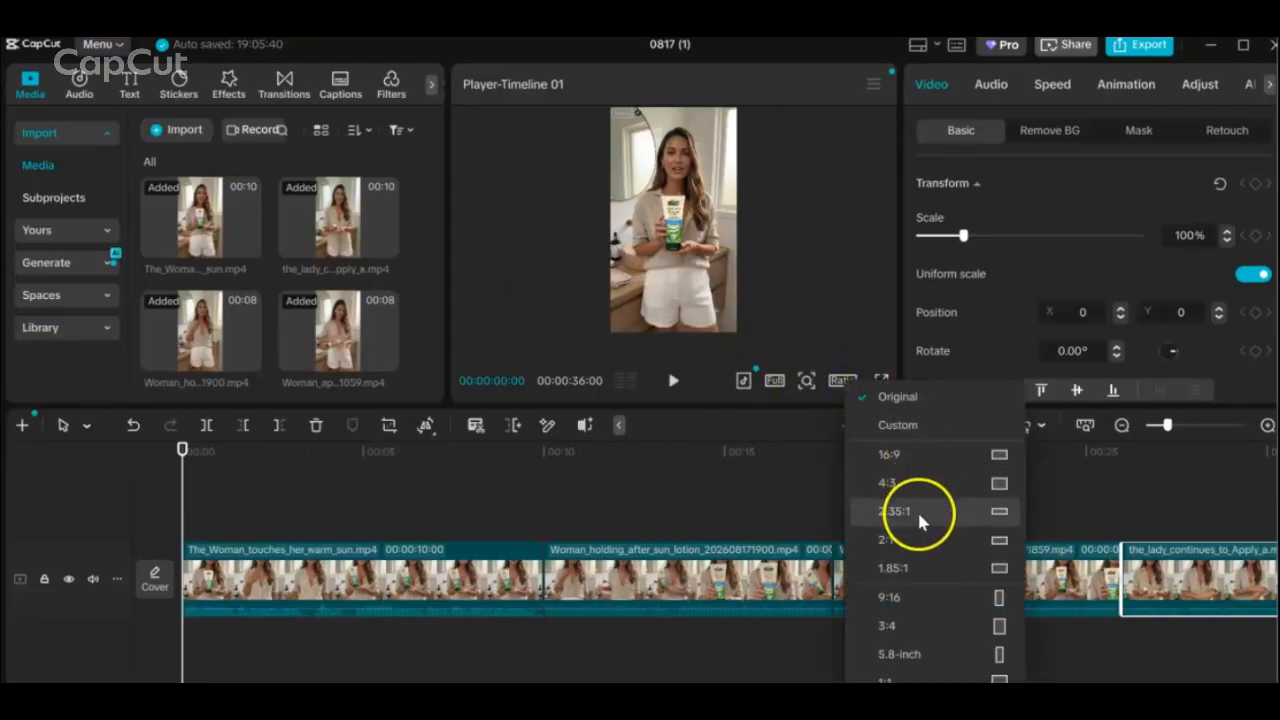
{"action": "left_click", "coordinate": [913, 598]}
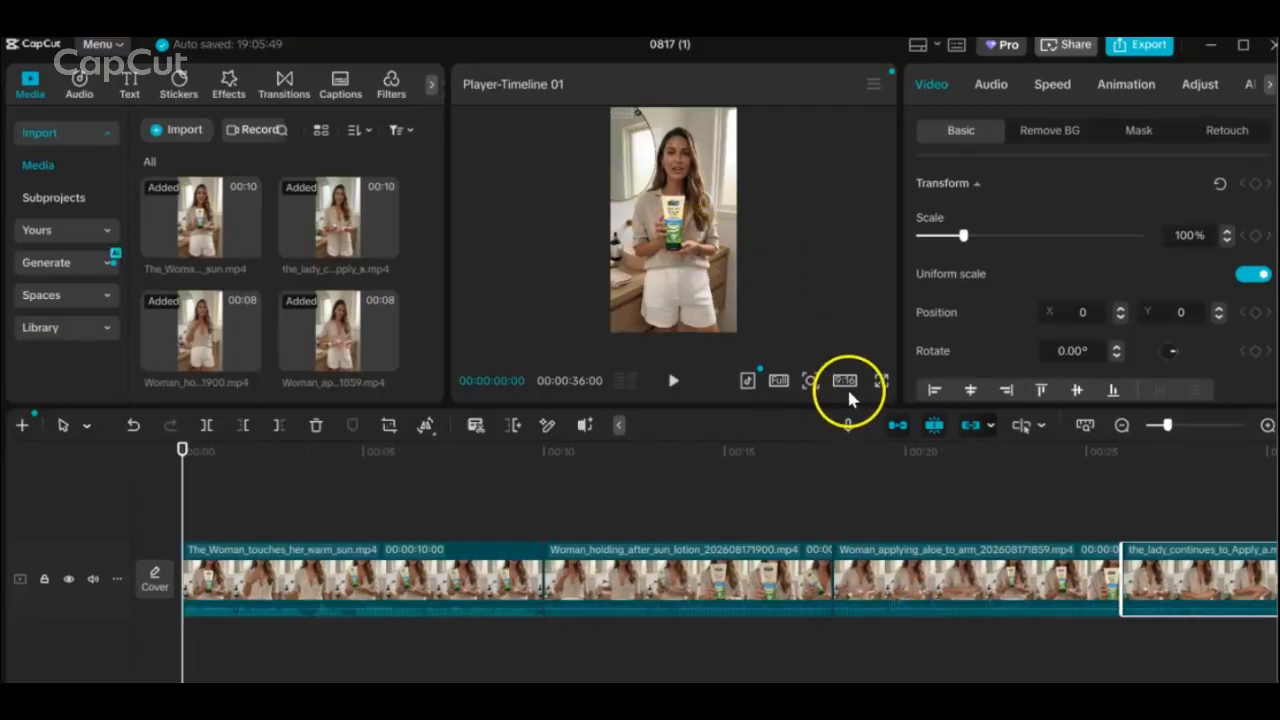
{"action": "left_click", "coordinate": [881, 381]}
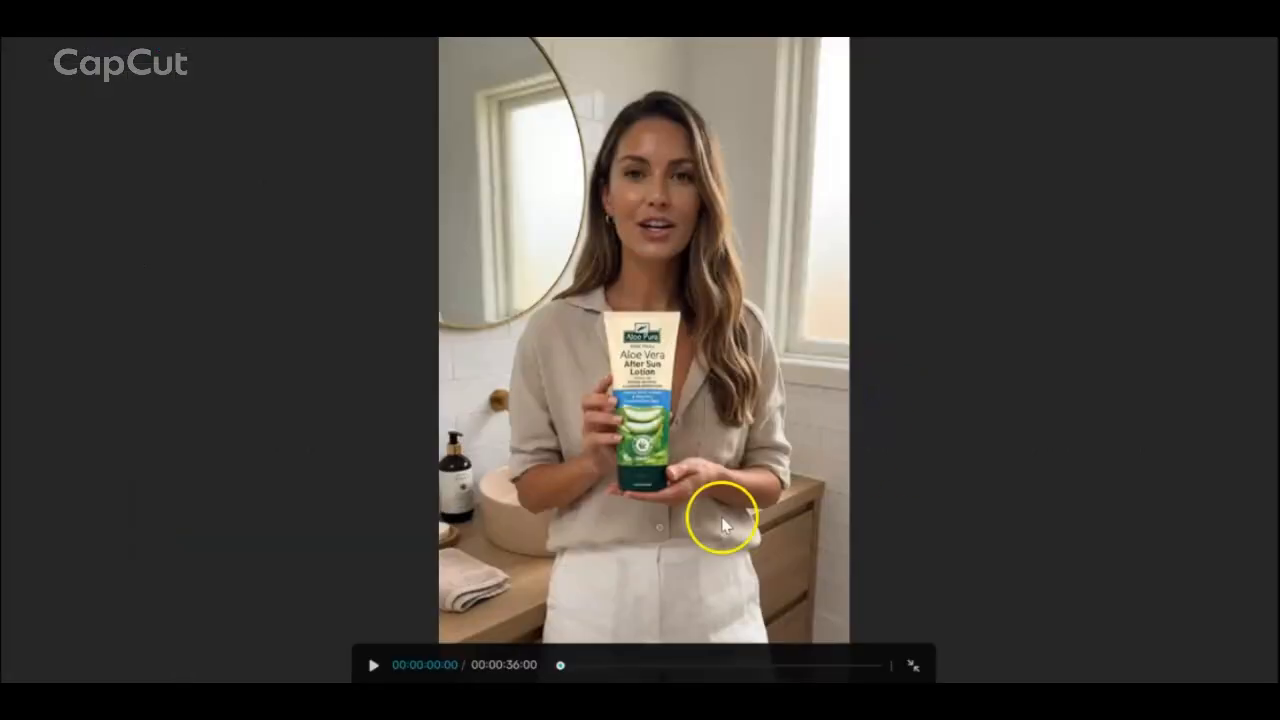
{"action": "left_click", "coordinate": [373, 666]}
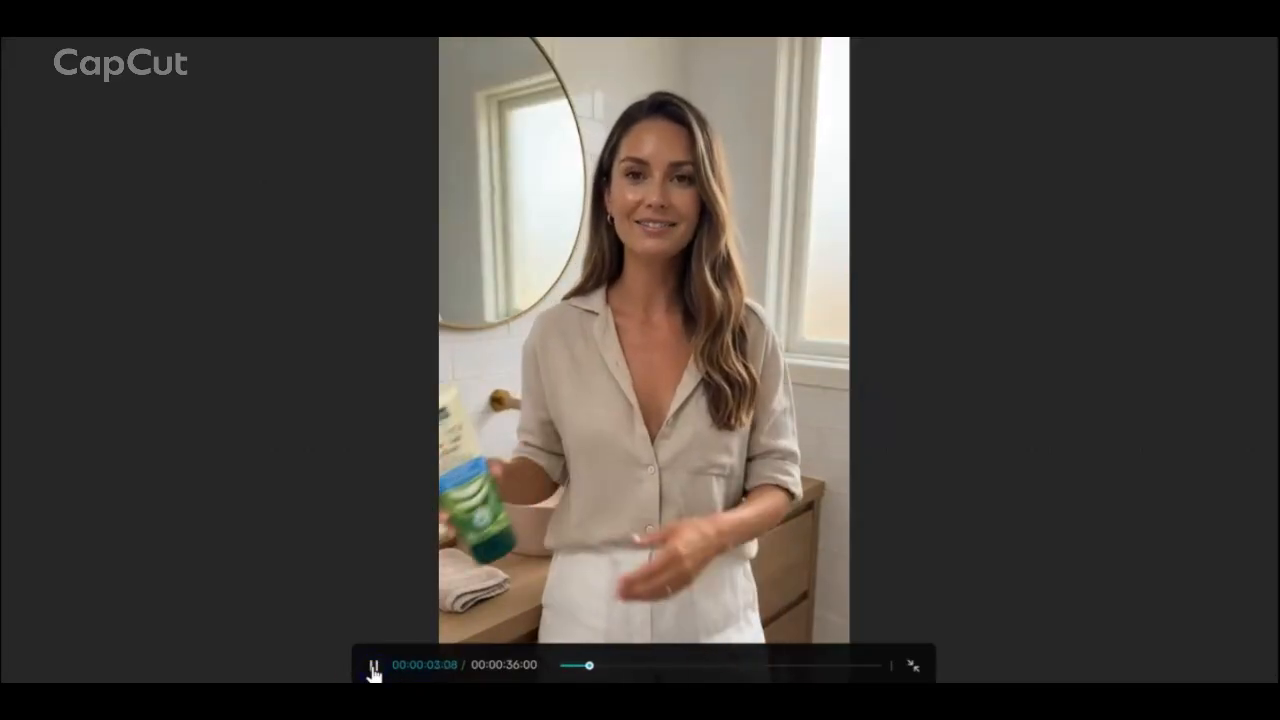
{"action": "left_click", "coordinate": [373, 666]}
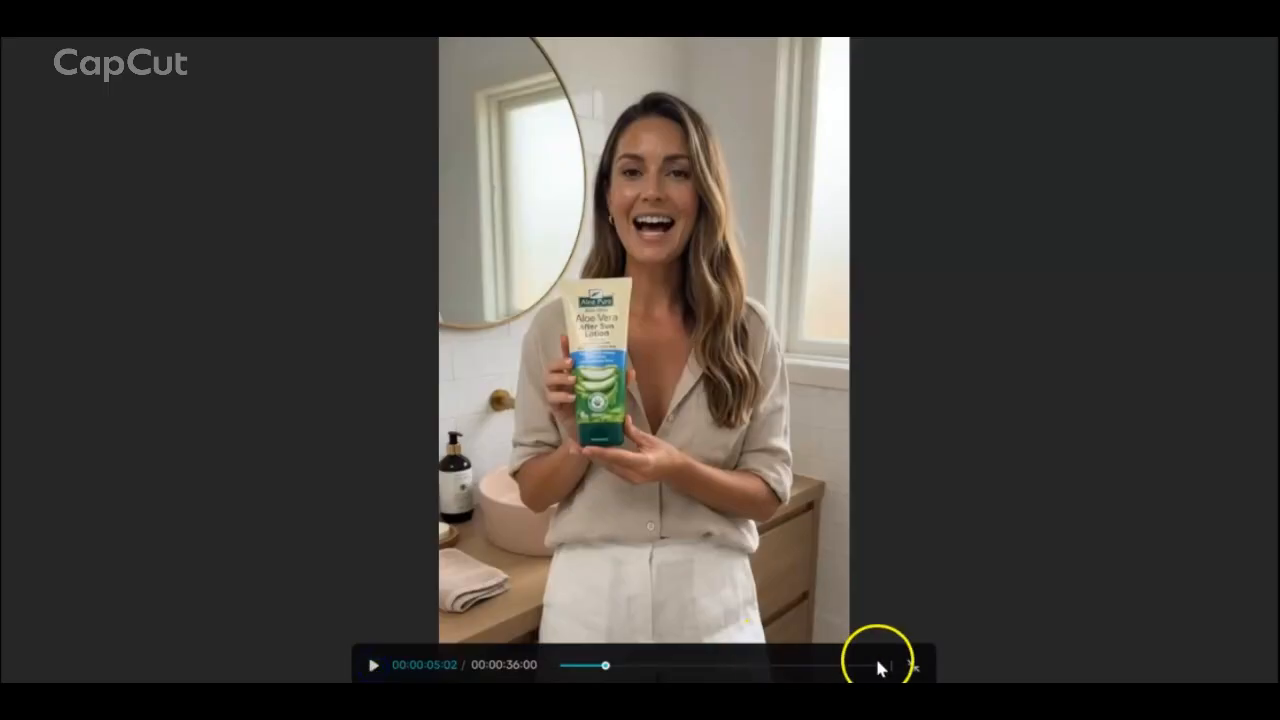